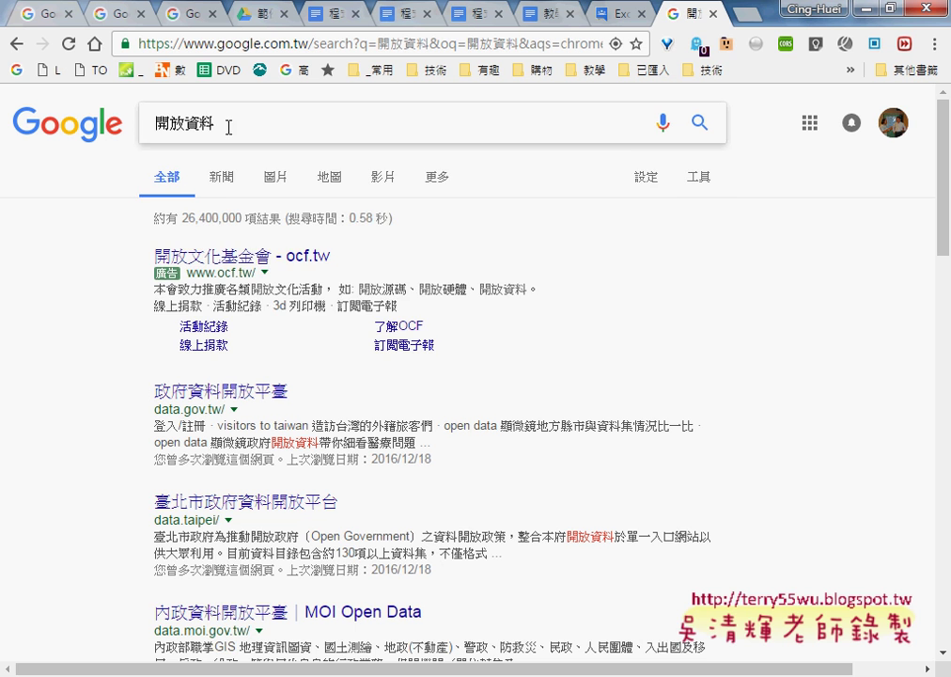
- Open the 政府資料開放平臺 (data.gov.tw) result from the 開放資料 search in a new tab
drag(228, 123, 127, 104)
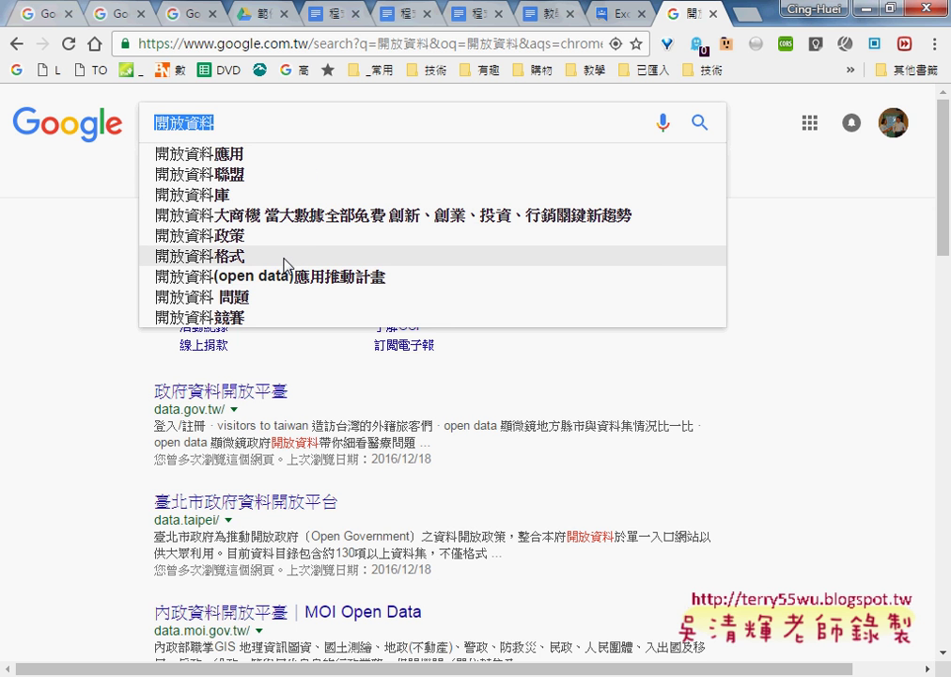
click(801, 272)
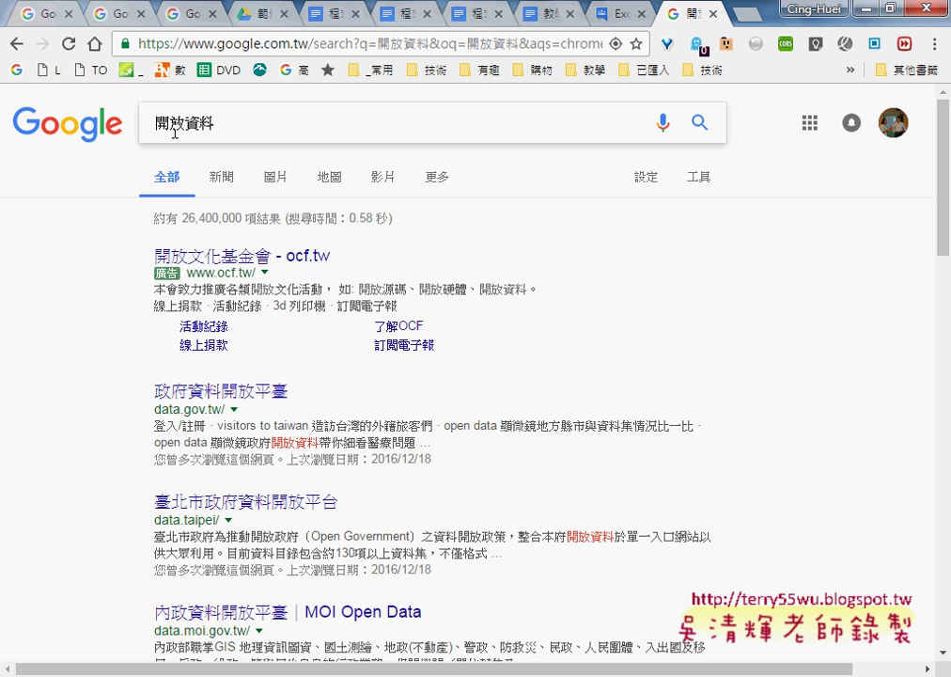
scroll(223, 253, down, 2)
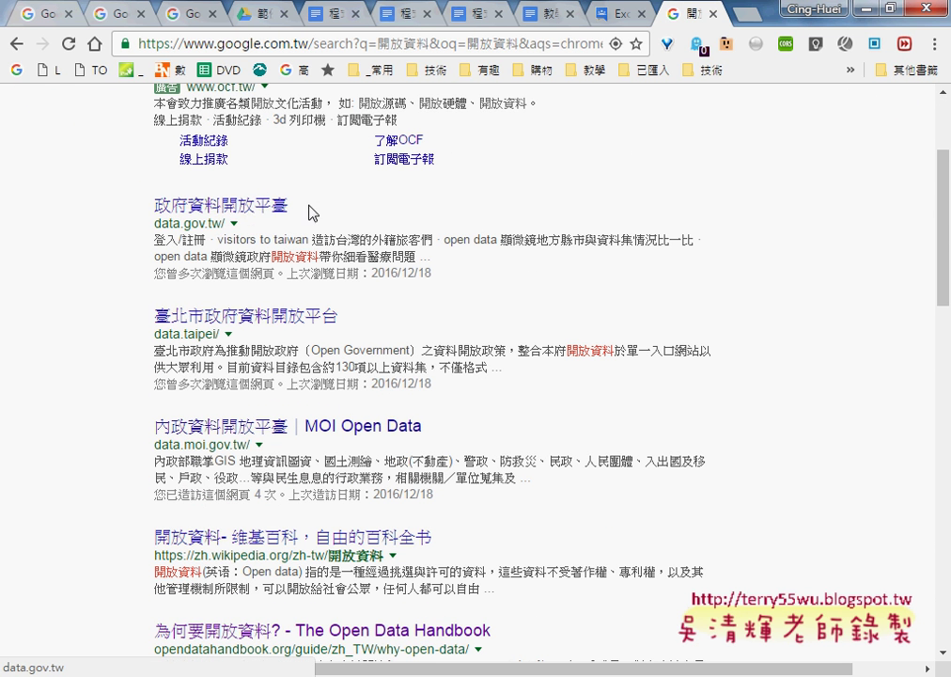
drag(312, 207, 153, 206)
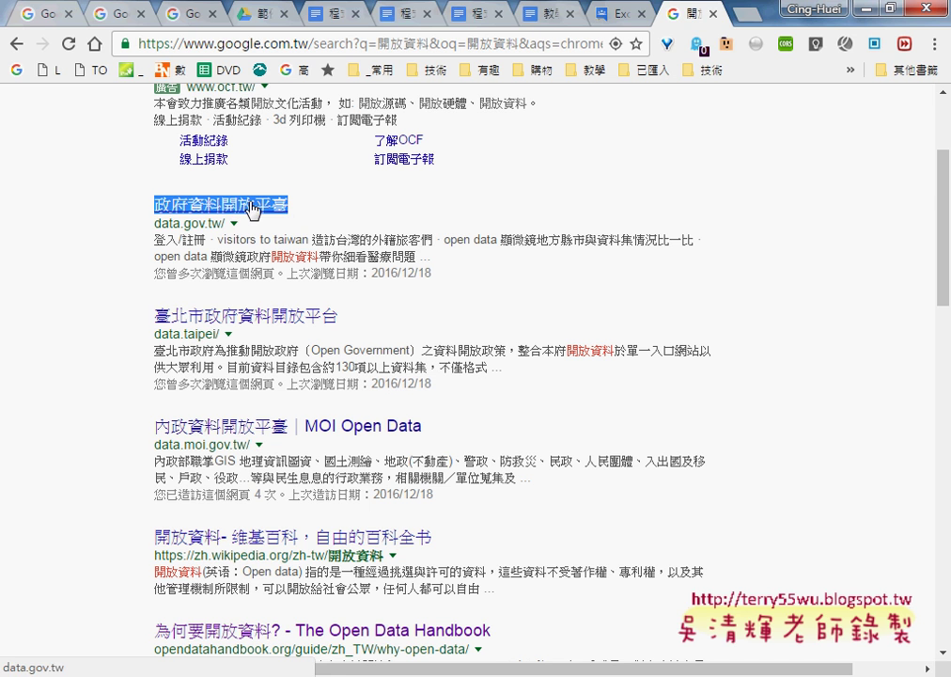
drag(252, 209, 693, 12)
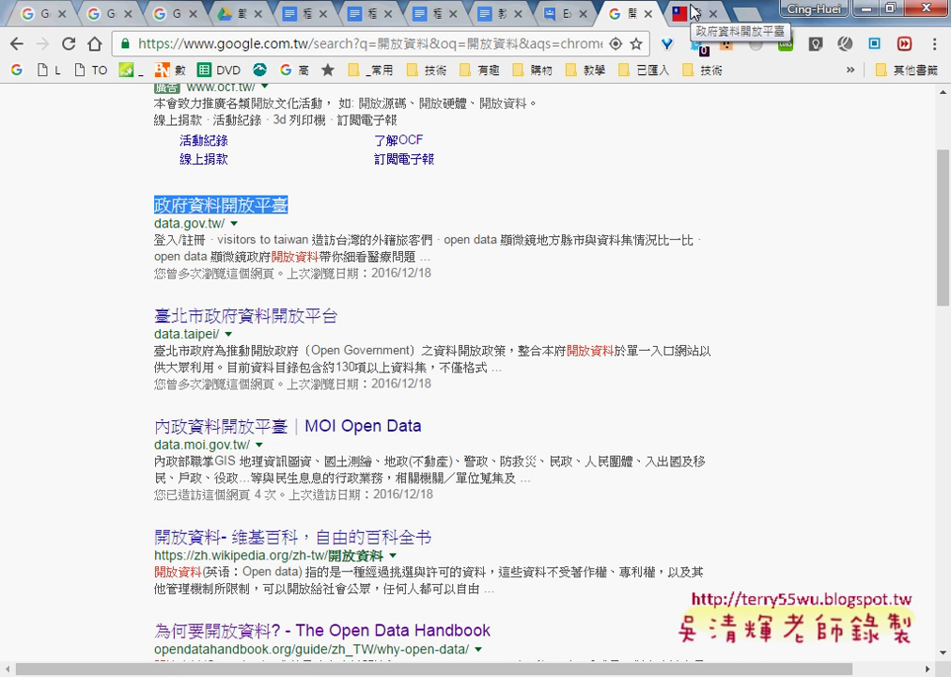
- Scroll through the data.gov.tw home page, briefly checking back on the Google results
click(693, 11)
scroll(636, 287, down, 3)
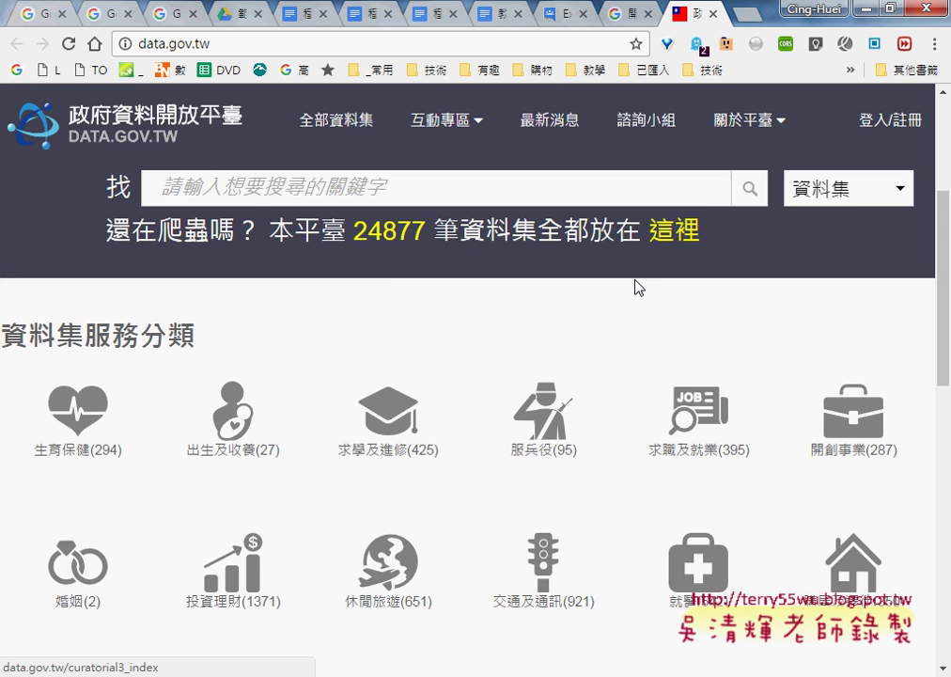
scroll(637, 287, down, 2)
scroll(637, 287, down, 1)
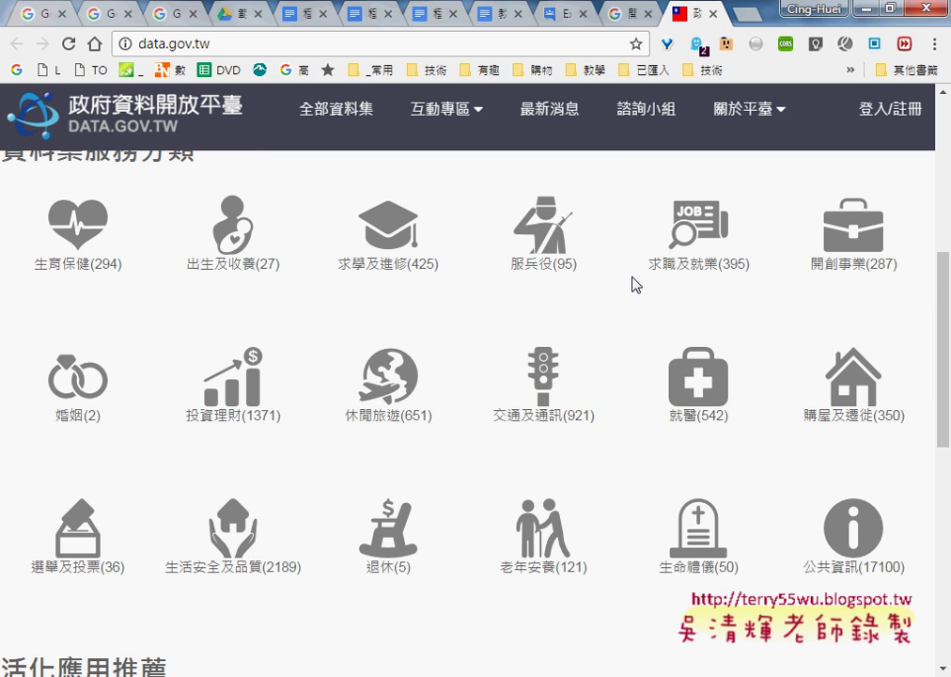
scroll(637, 285, down, 2)
scroll(636, 284, down, 3)
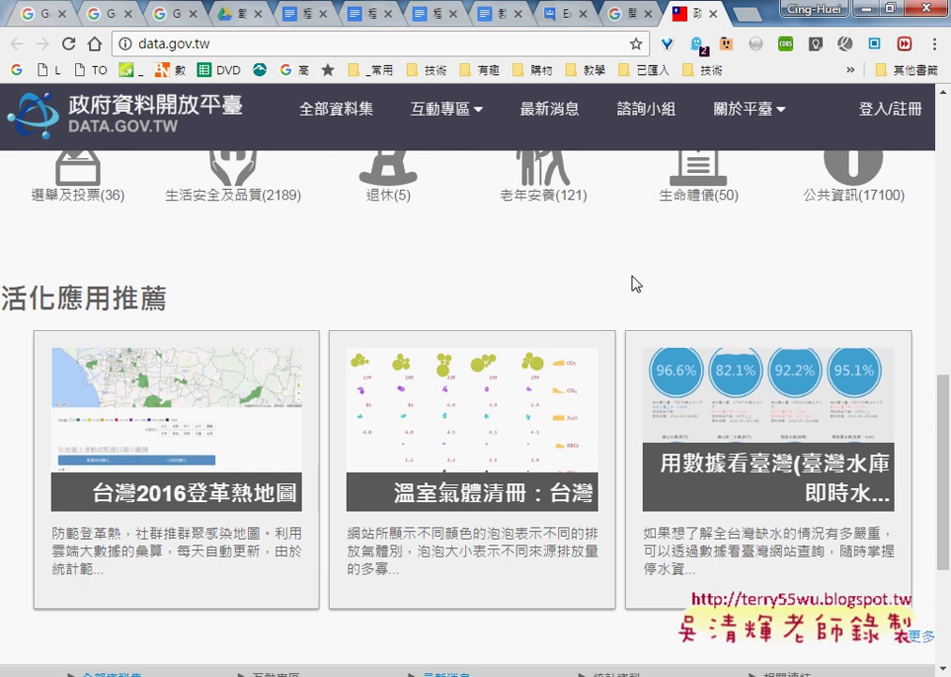
scroll(636, 284, down, 2)
scroll(271, 303, up, 1)
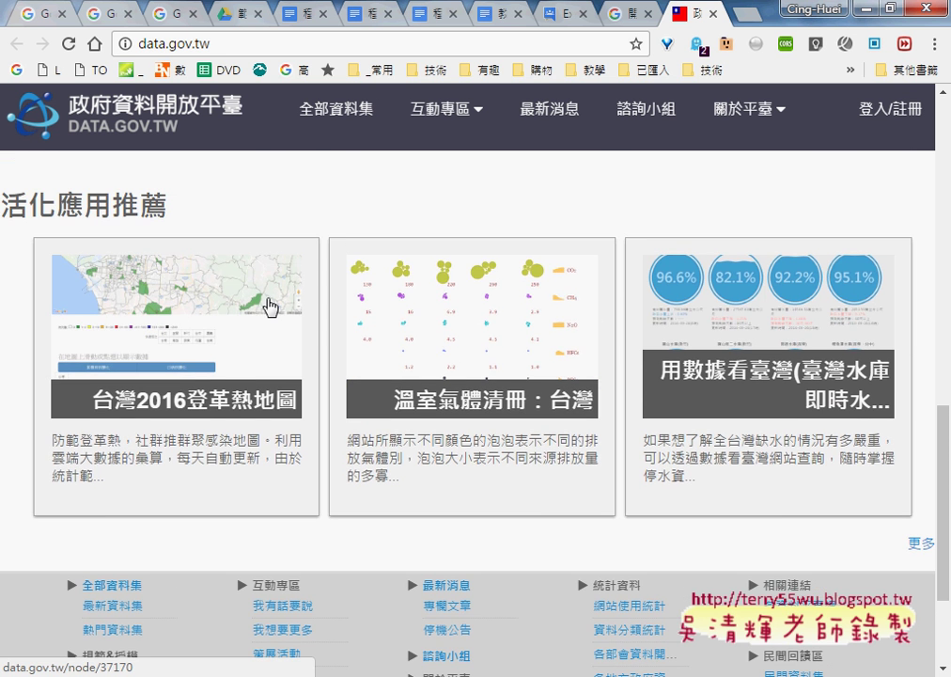
scroll(336, 335, up, 5)
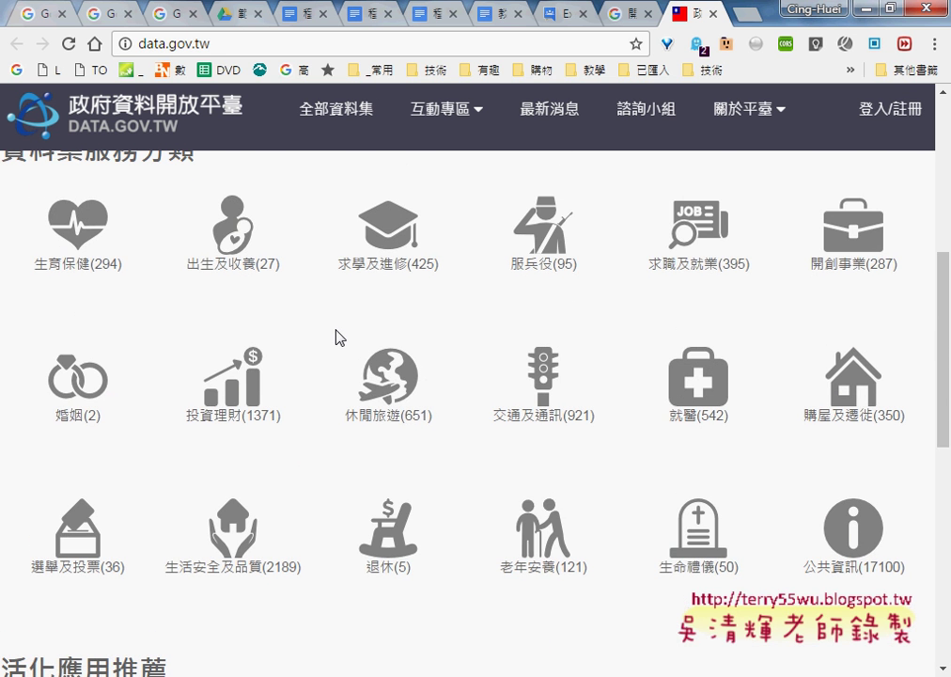
scroll(336, 334, up, 1)
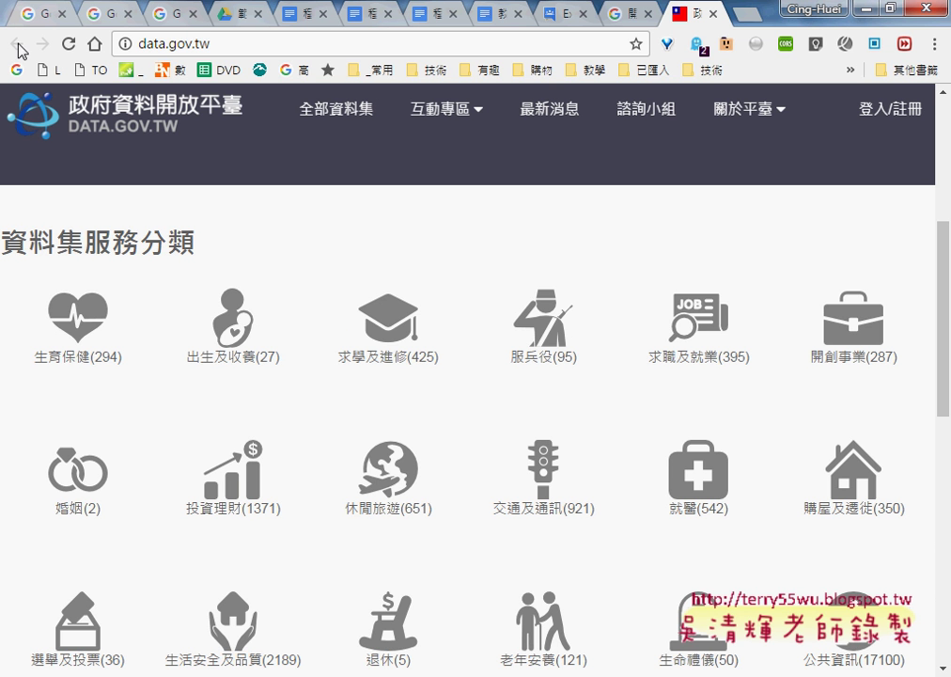
click(604, 25)
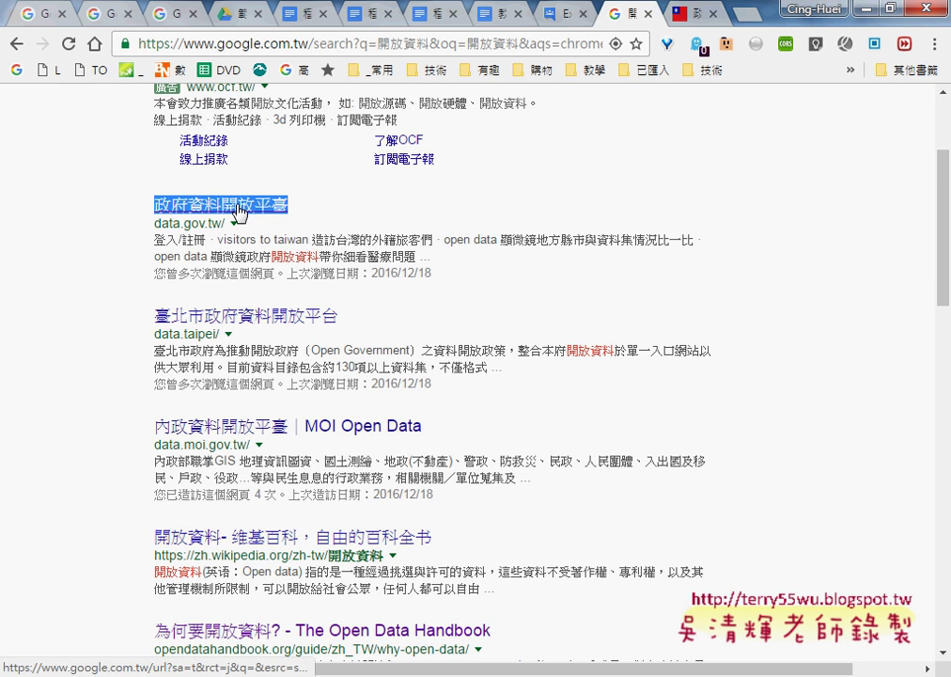
click(693, 20)
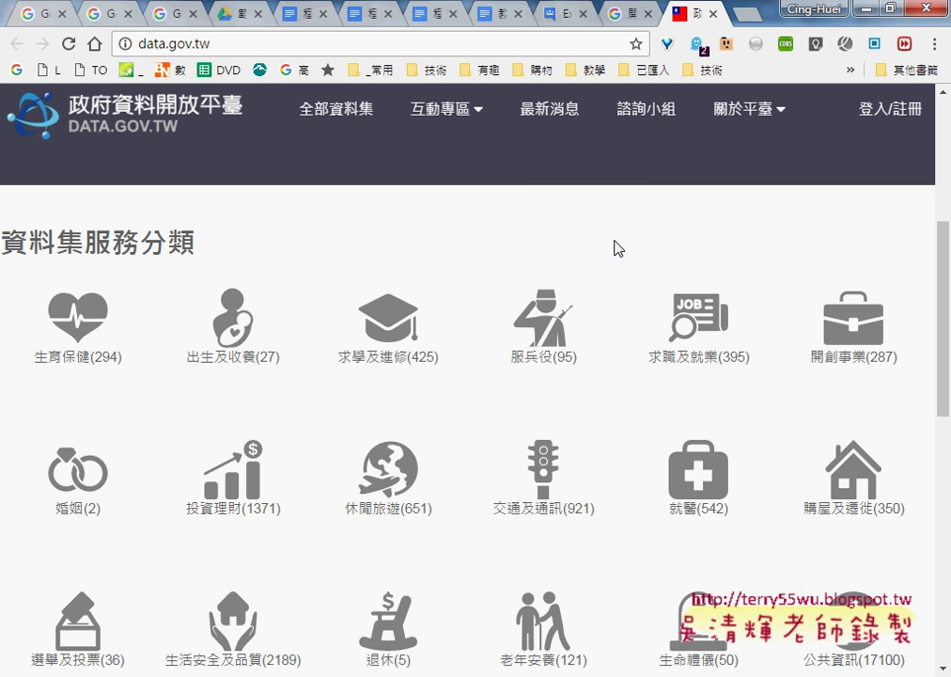
- Browse the 全部資料集 listing of all 24877 datasets on data.gov.tw
click(354, 123)
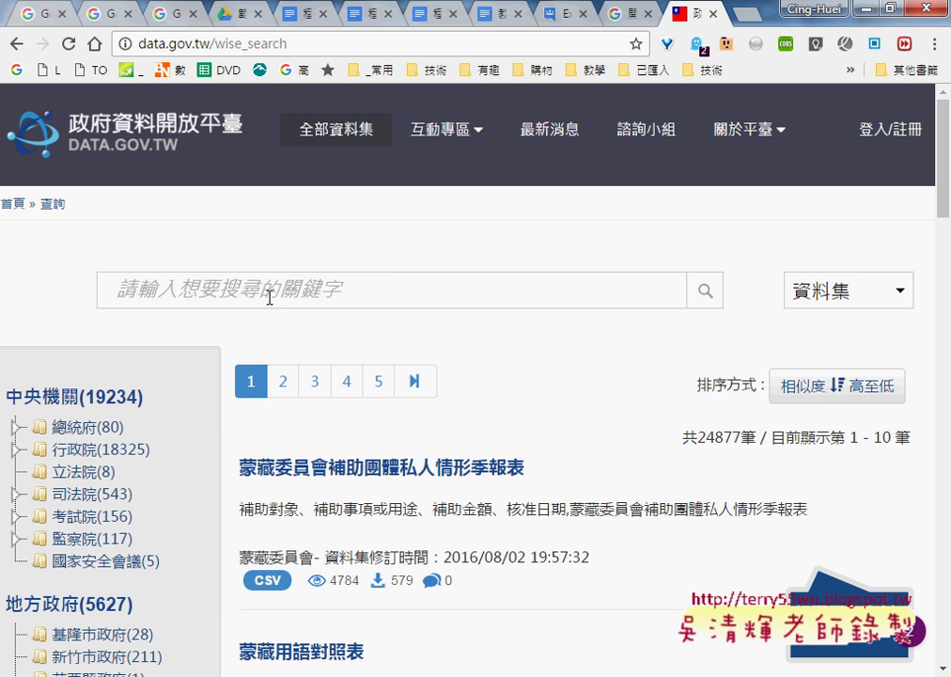
scroll(395, 301, down, 2)
scroll(389, 306, down, 2)
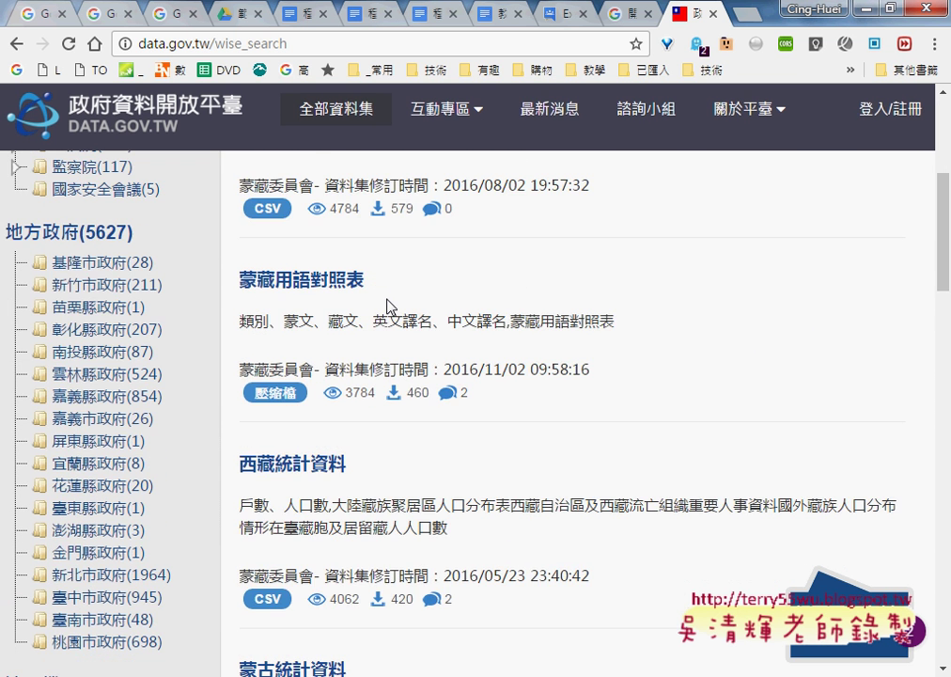
scroll(389, 306, down, 1)
scroll(390, 306, up, 2)
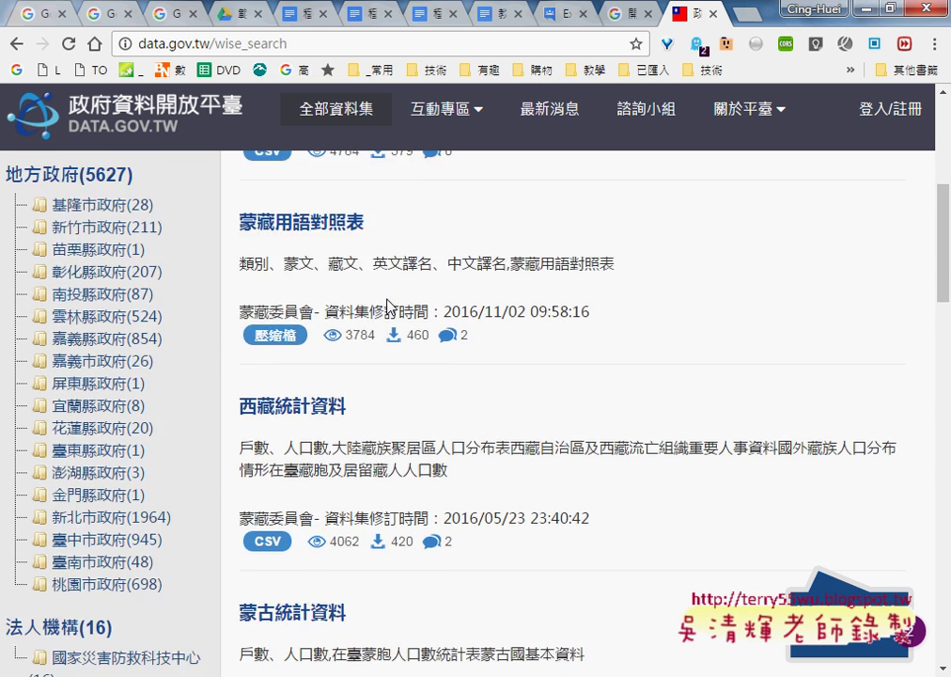
scroll(387, 305, up, 1)
scroll(376, 289, up, 1)
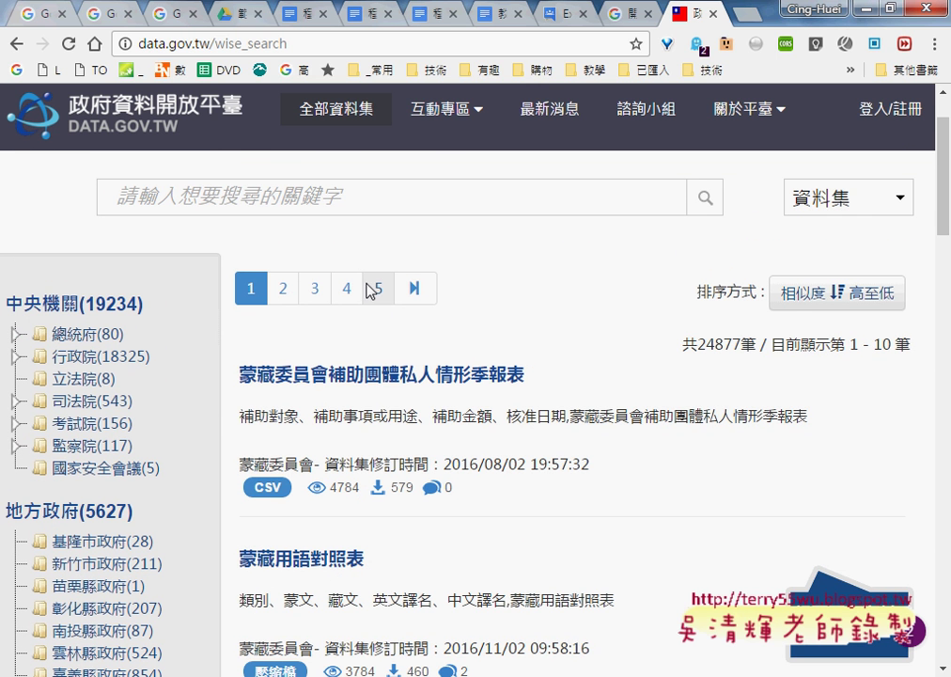
click(186, 199)
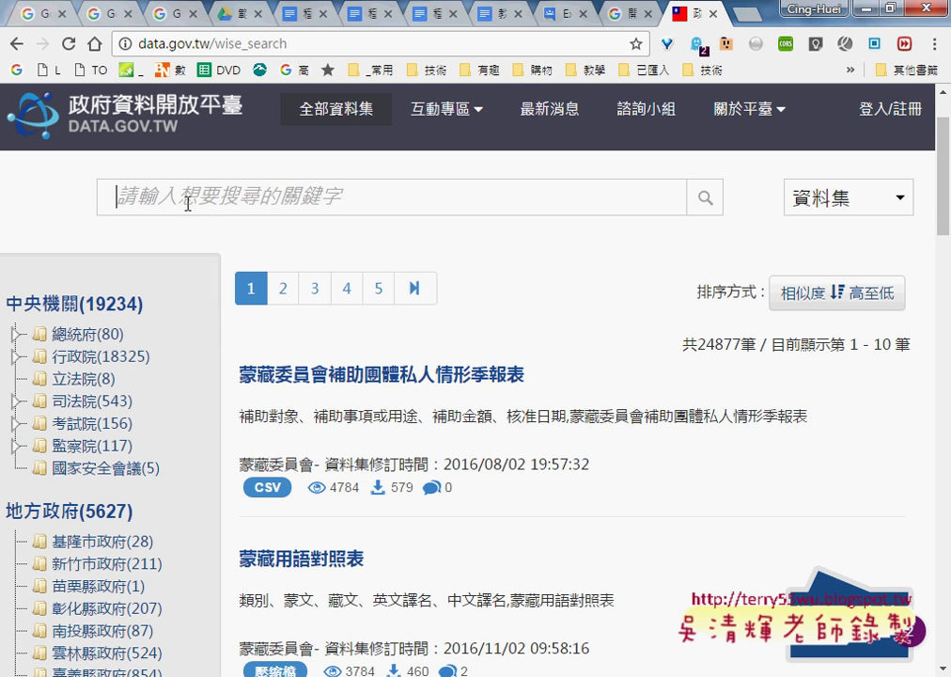
click(712, 14)
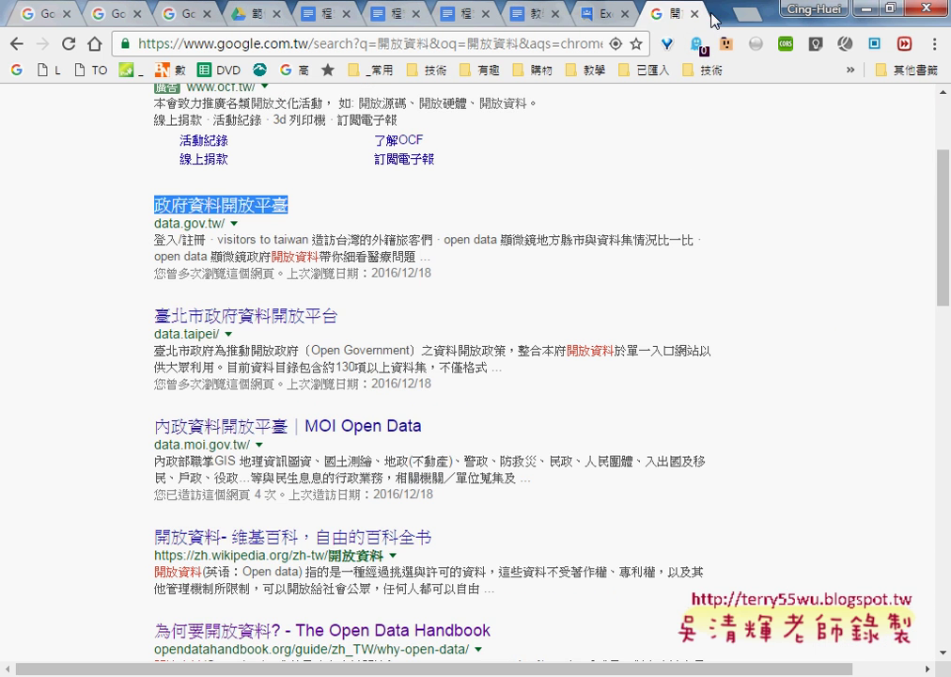
scroll(520, 250, down, 1)
scroll(515, 250, down, 1)
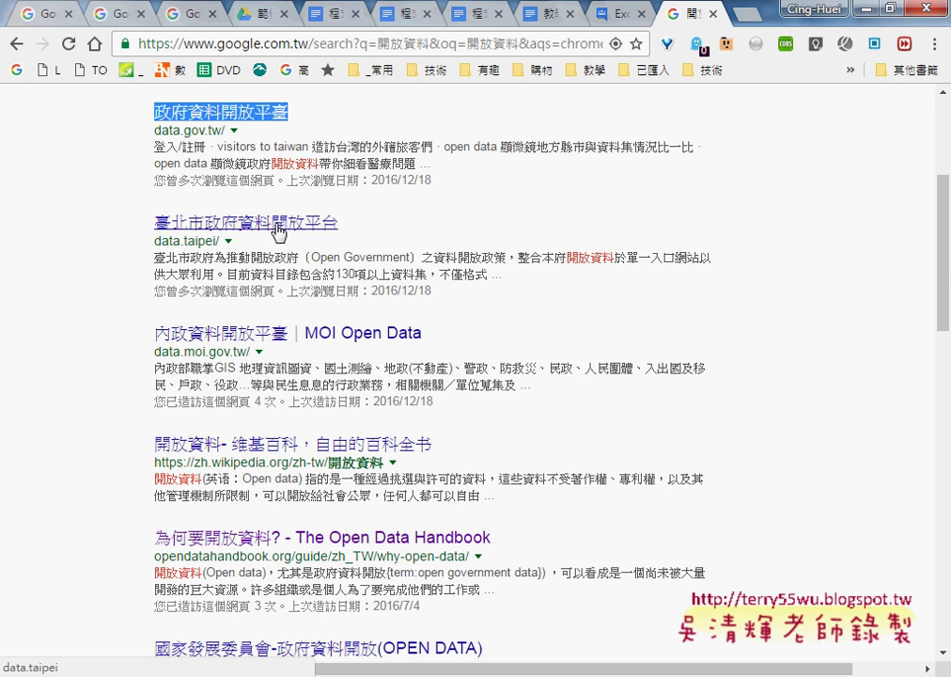
scroll(388, 366, down, 1)
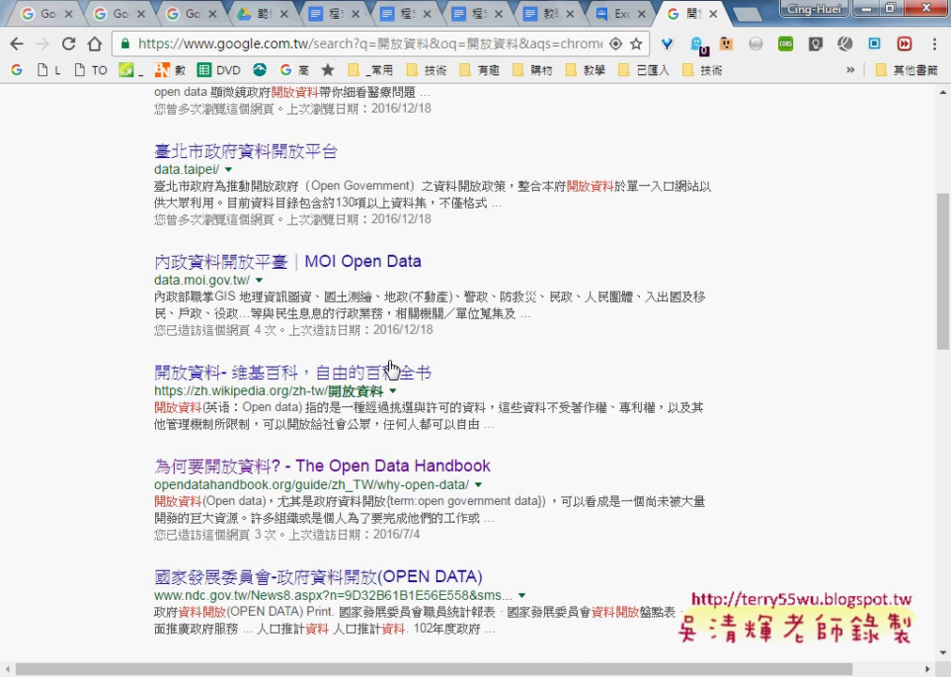
scroll(449, 365, down, 2)
scroll(448, 365, down, 1)
scroll(446, 365, up, 1)
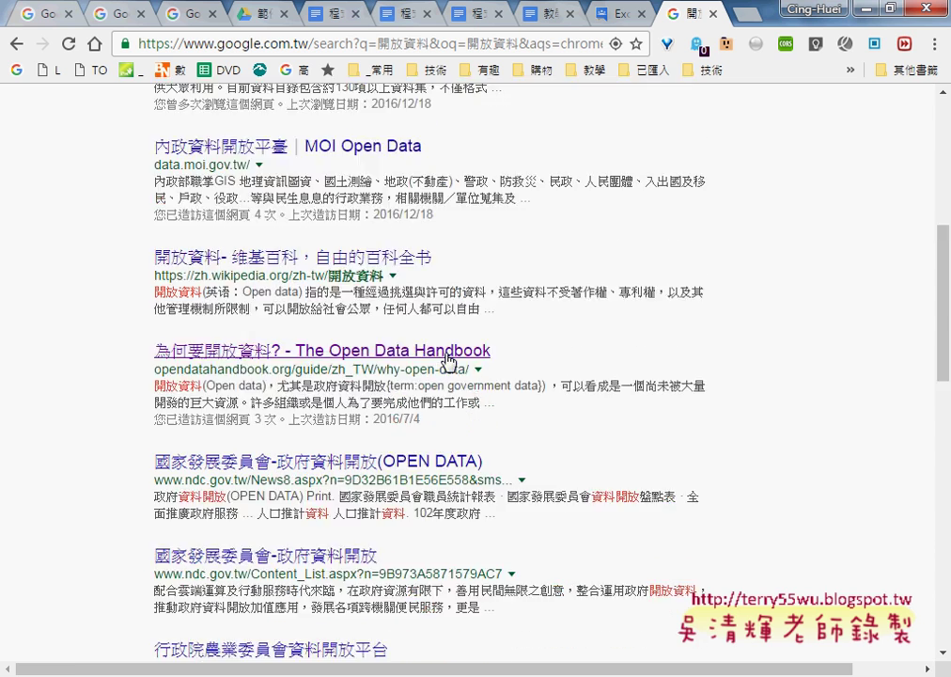
scroll(446, 365, down, 1)
scroll(407, 398, up, 2)
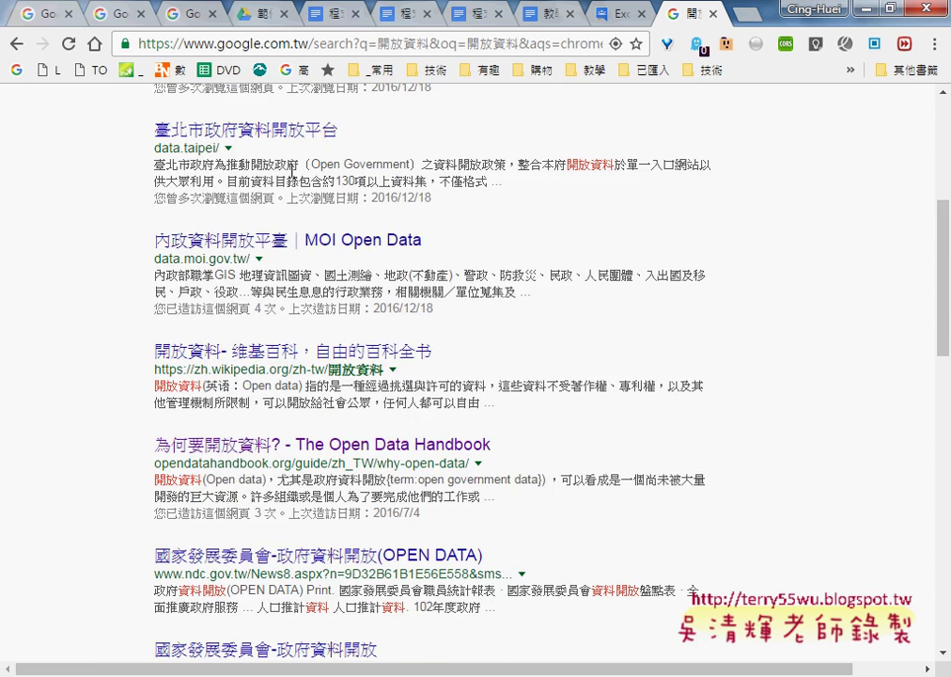
- Open the 臺北市政府資料開放平台 result and scroll through the Data.Taipei home page
click(221, 127)
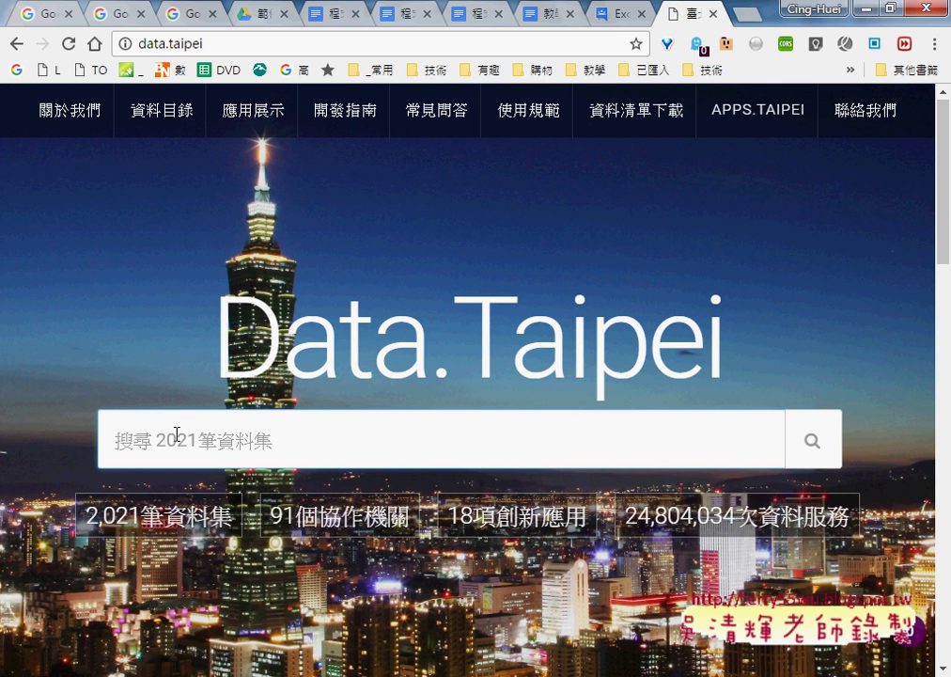
scroll(352, 427, down, 5)
scroll(573, 441, down, 1)
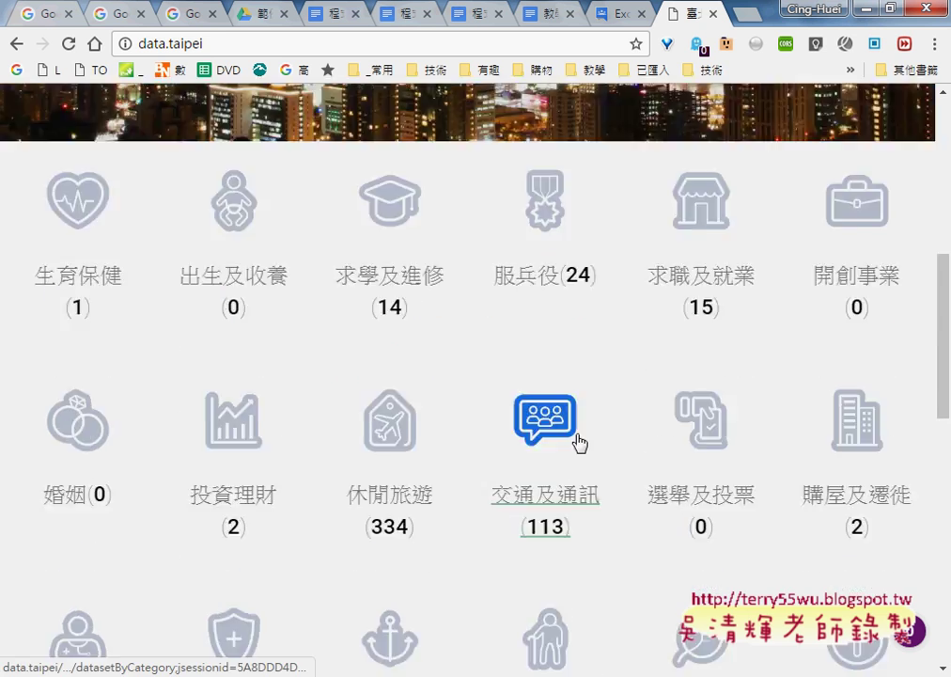
scroll(570, 439, down, 5)
scroll(573, 438, down, 3)
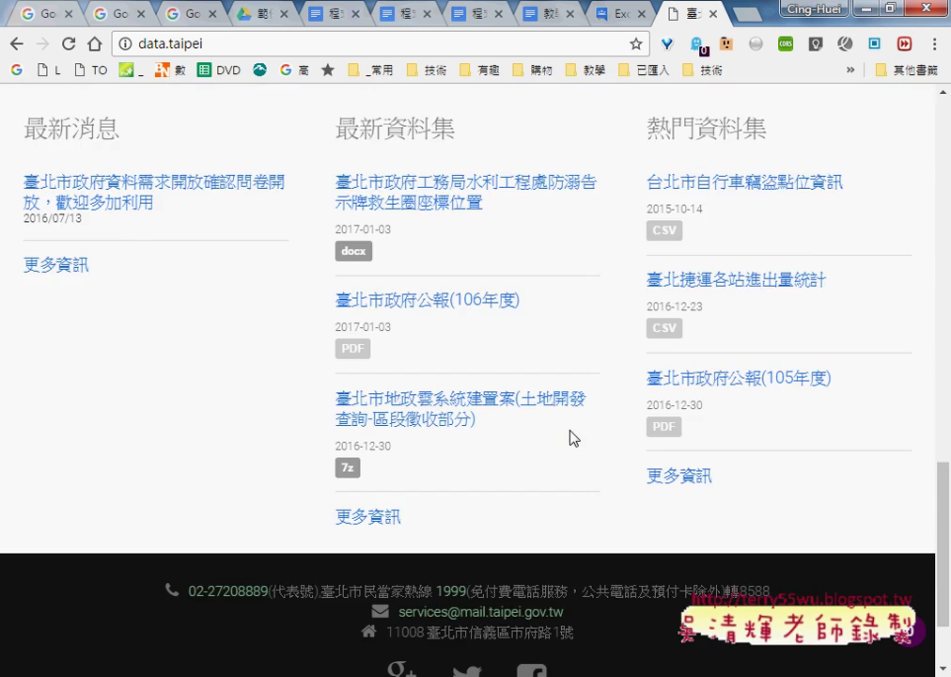
scroll(574, 437, up, 5)
scroll(574, 437, up, 6)
scroll(573, 437, up, 3)
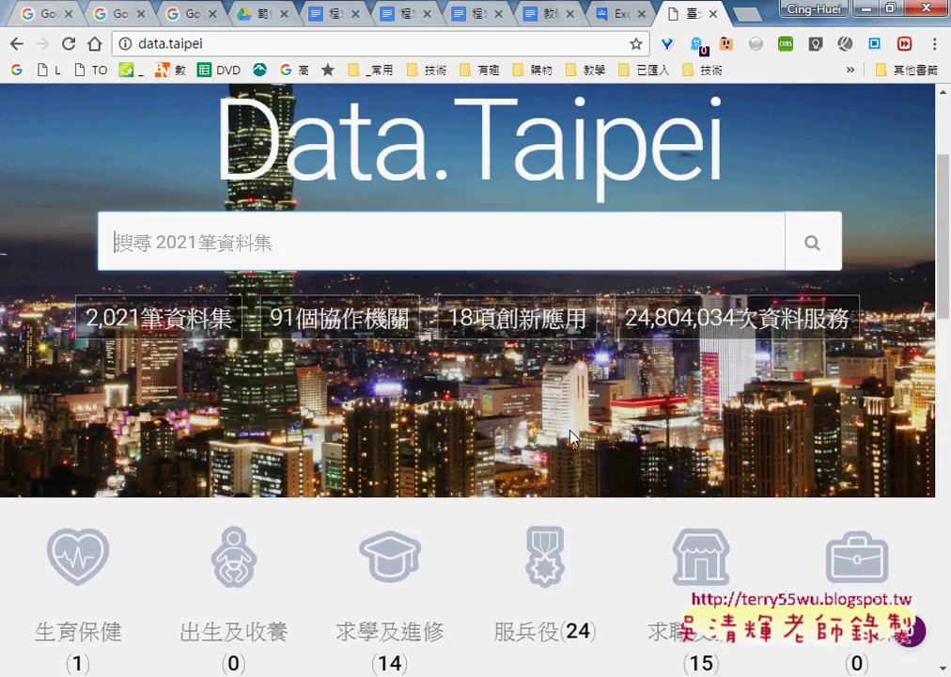
scroll(571, 437, down, 3)
scroll(572, 438, down, 4)
scroll(580, 452, down, 2)
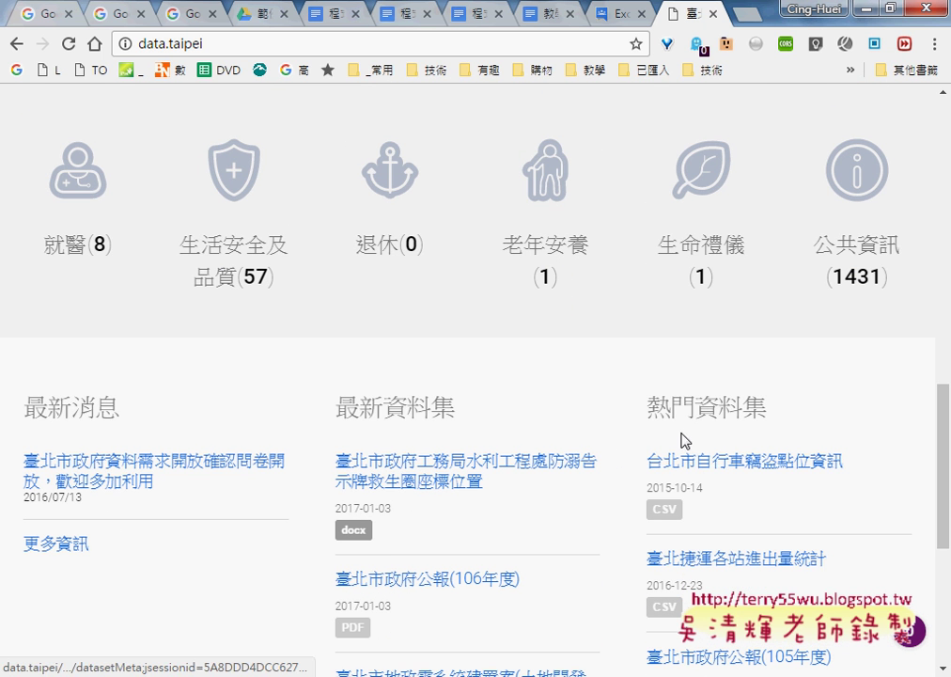
drag(650, 410, 729, 410)
scroll(629, 460, down, 2)
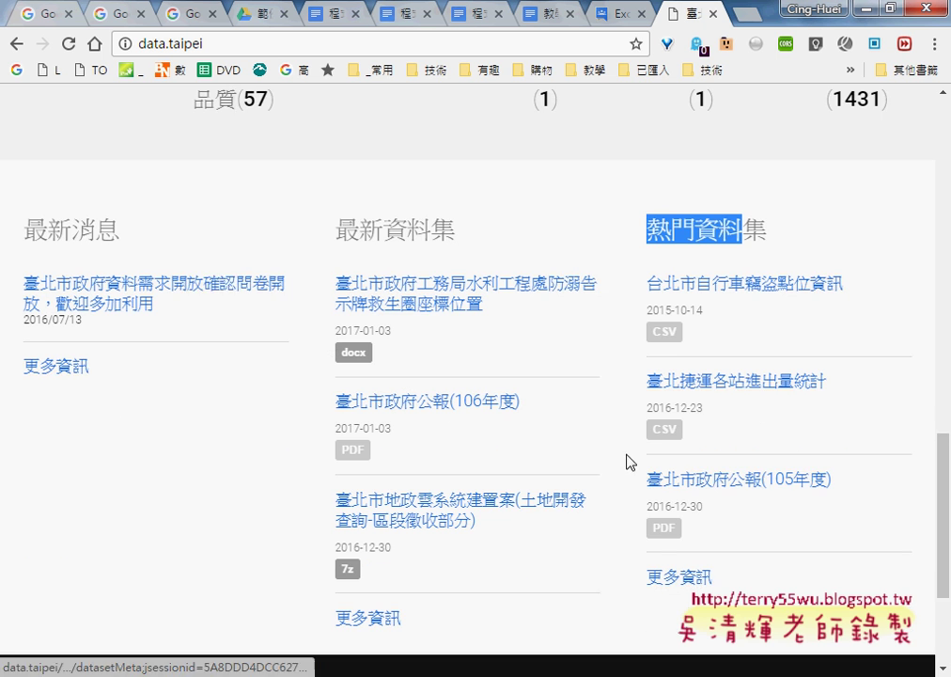
scroll(452, 556, down, 1)
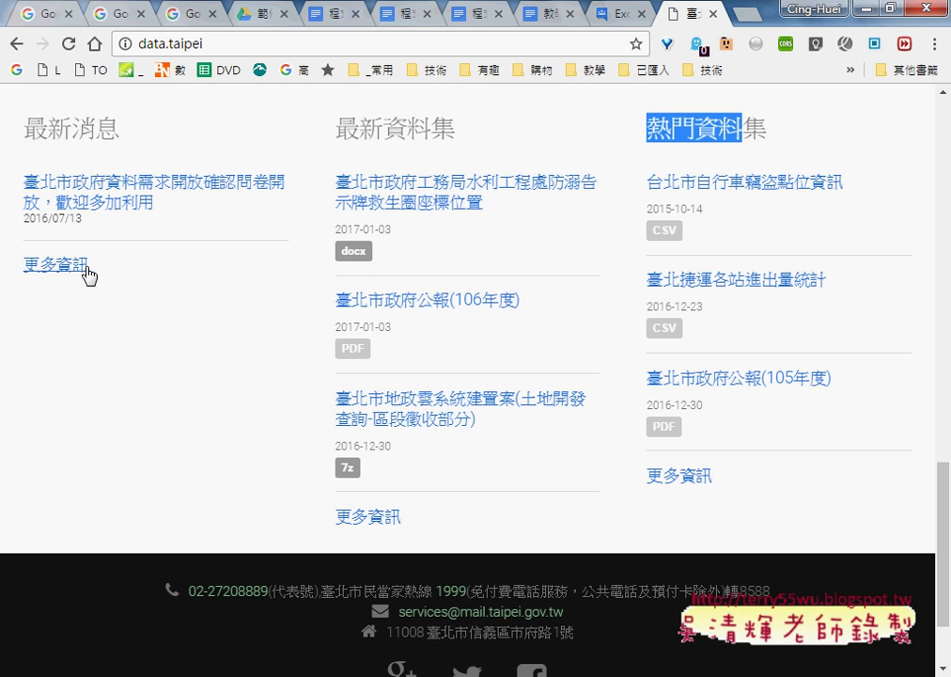
- Filter Data.Taipei's newest datasets to the 319 CSV-format datasets and browse them
click(372, 517)
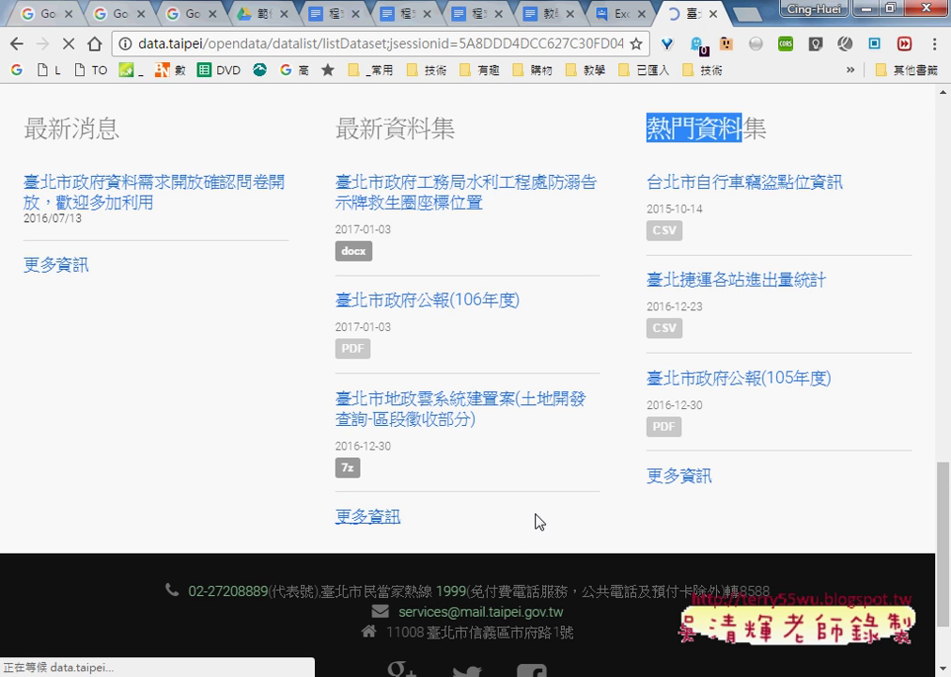
scroll(537, 515, down, 4)
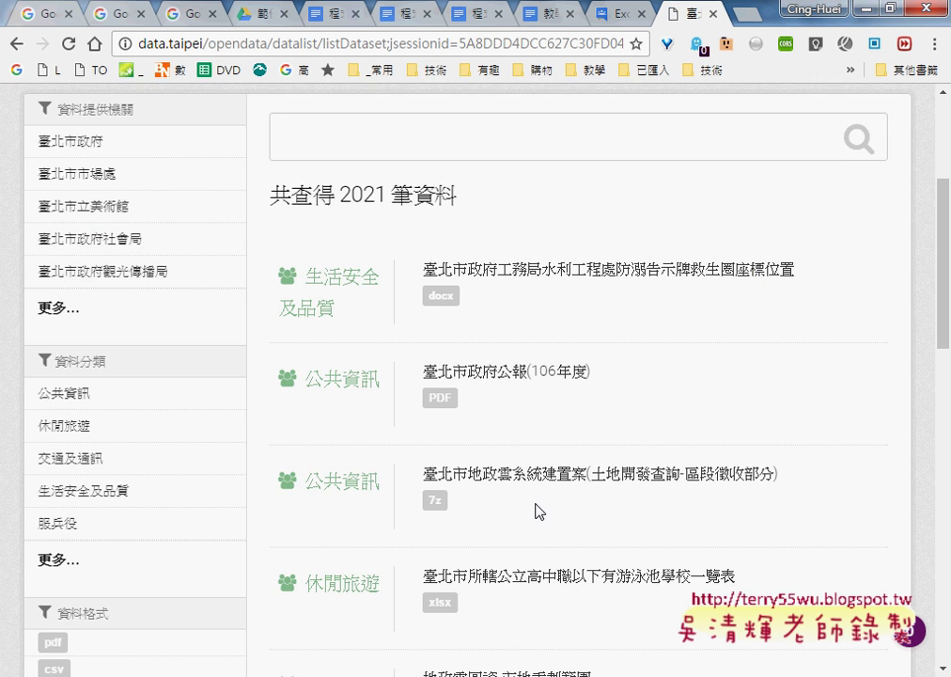
scroll(534, 506, down, 2)
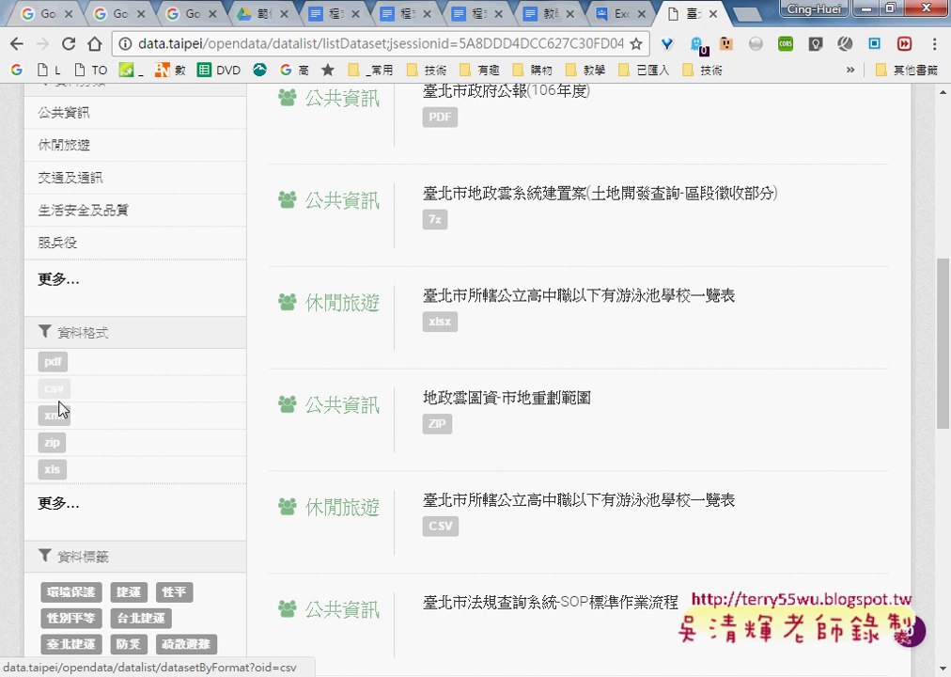
click(57, 505)
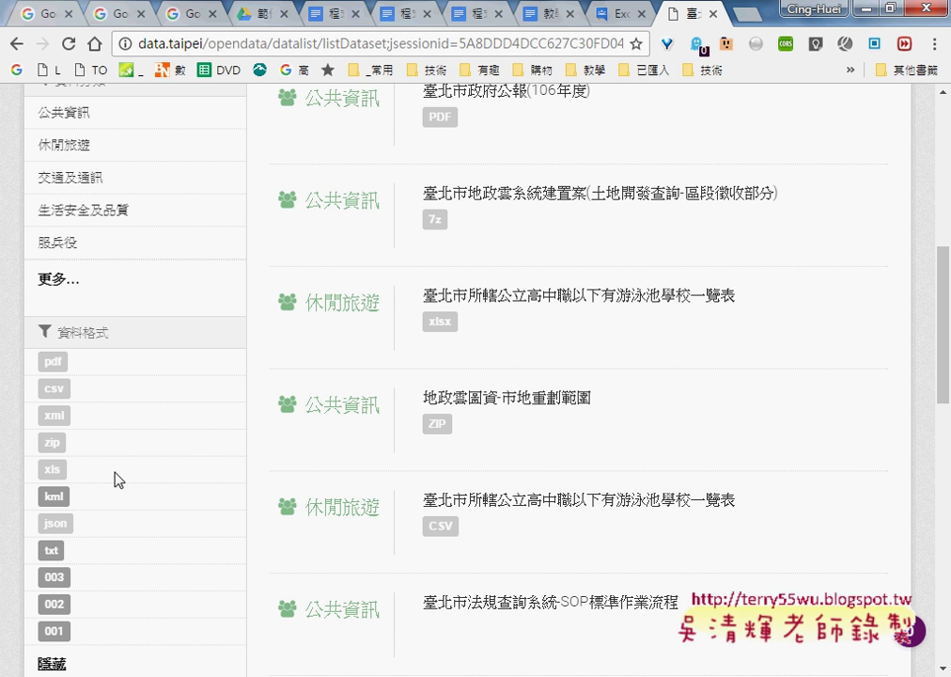
click(62, 391)
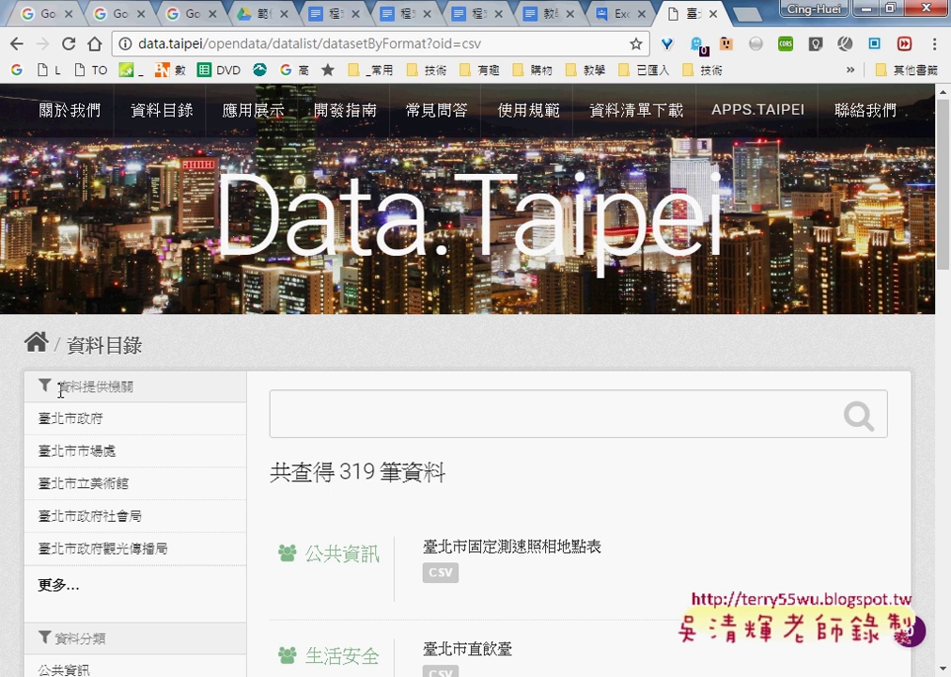
scroll(675, 466, down, 3)
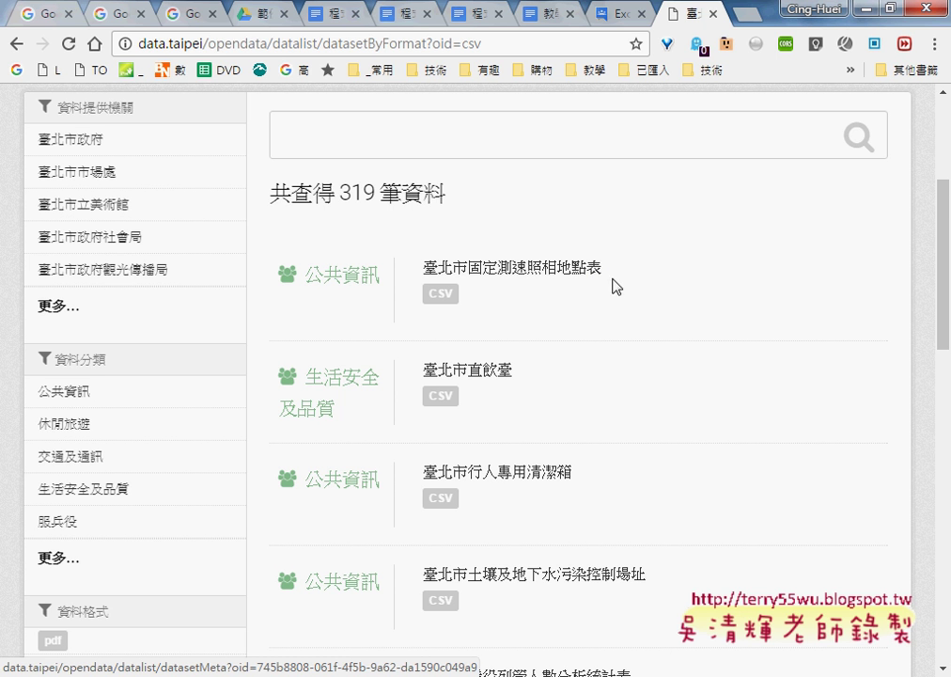
scroll(640, 295, down, 1)
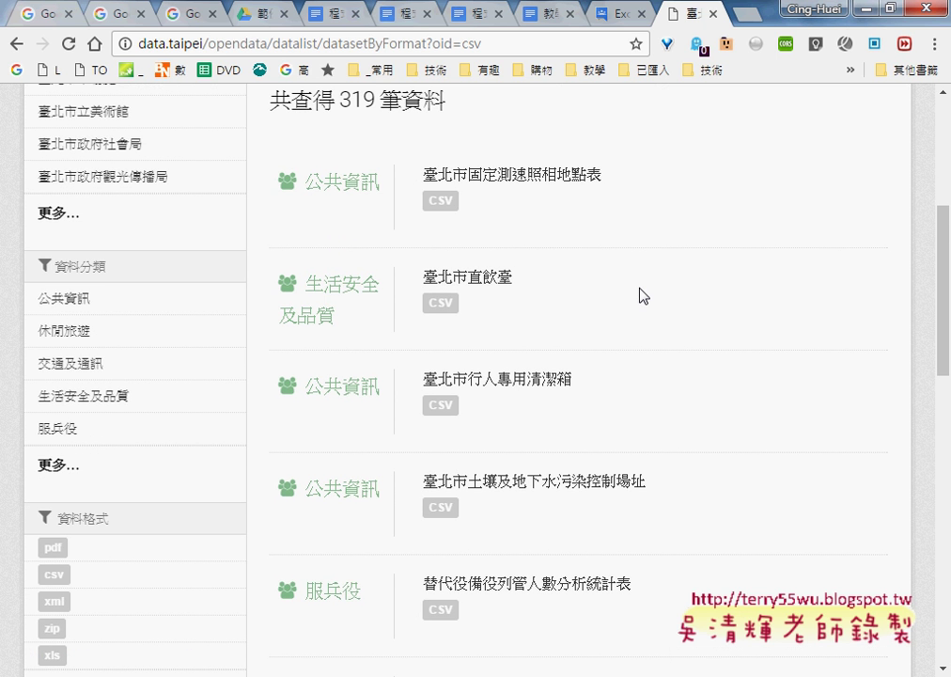
- Go back three pages to the Google results for 開放資料
click(16, 44)
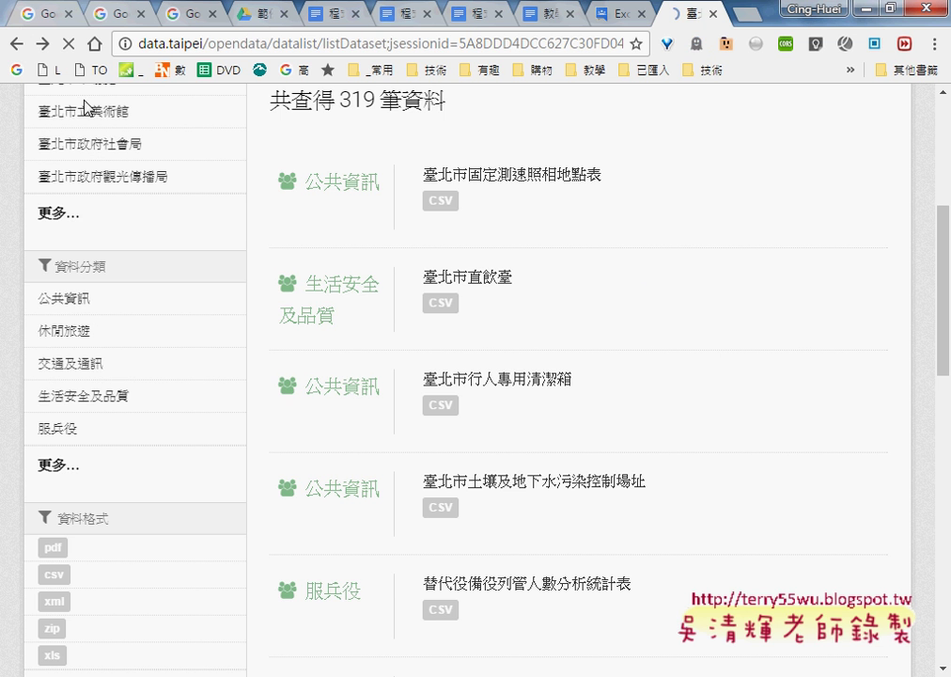
click(14, 44)
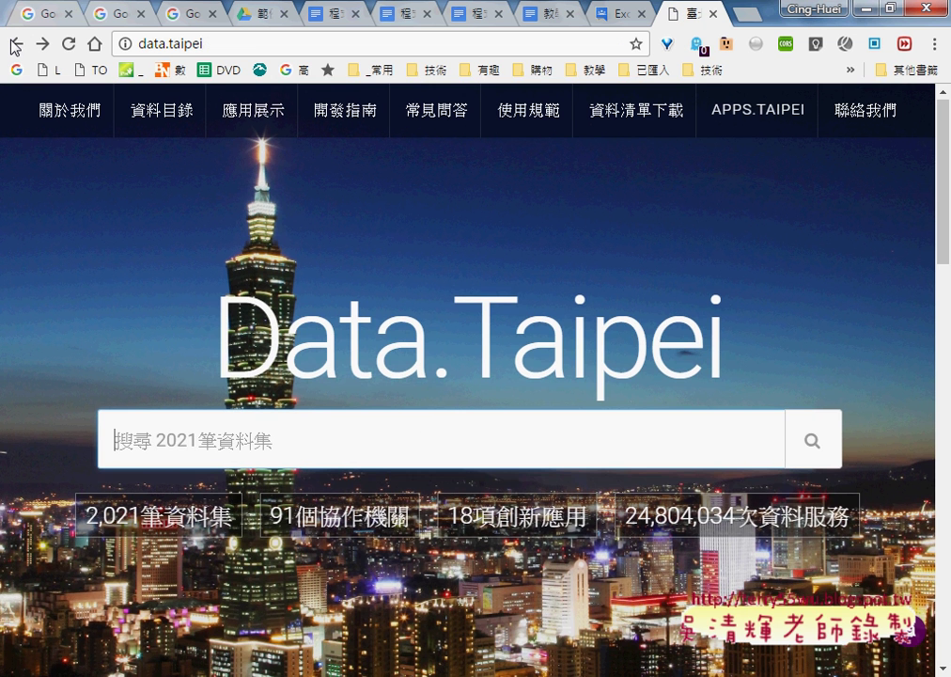
click(14, 44)
scroll(293, 174, up, 3)
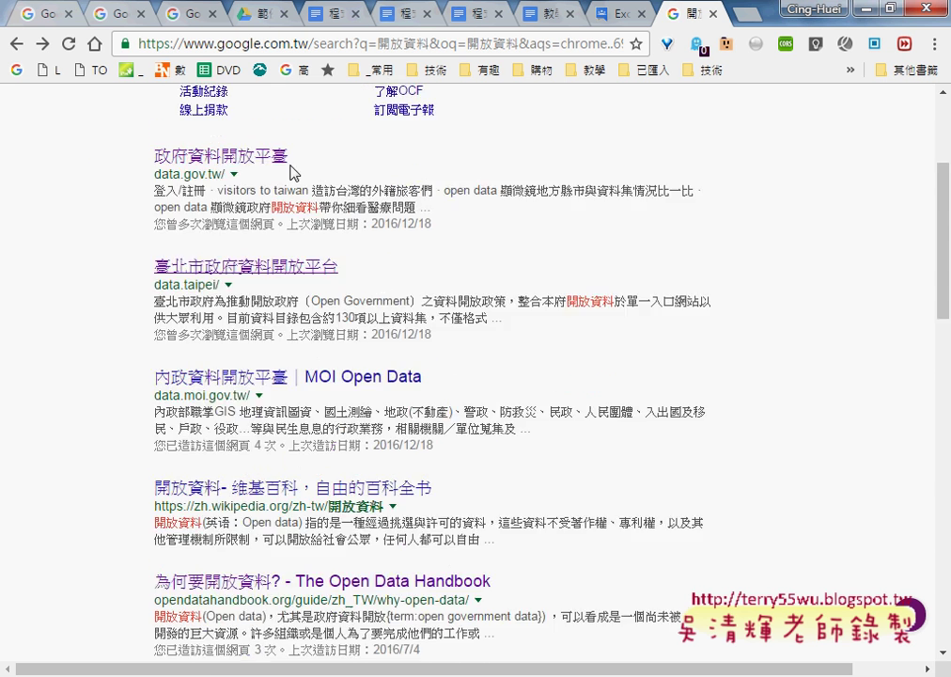
scroll(298, 182, up, 1)
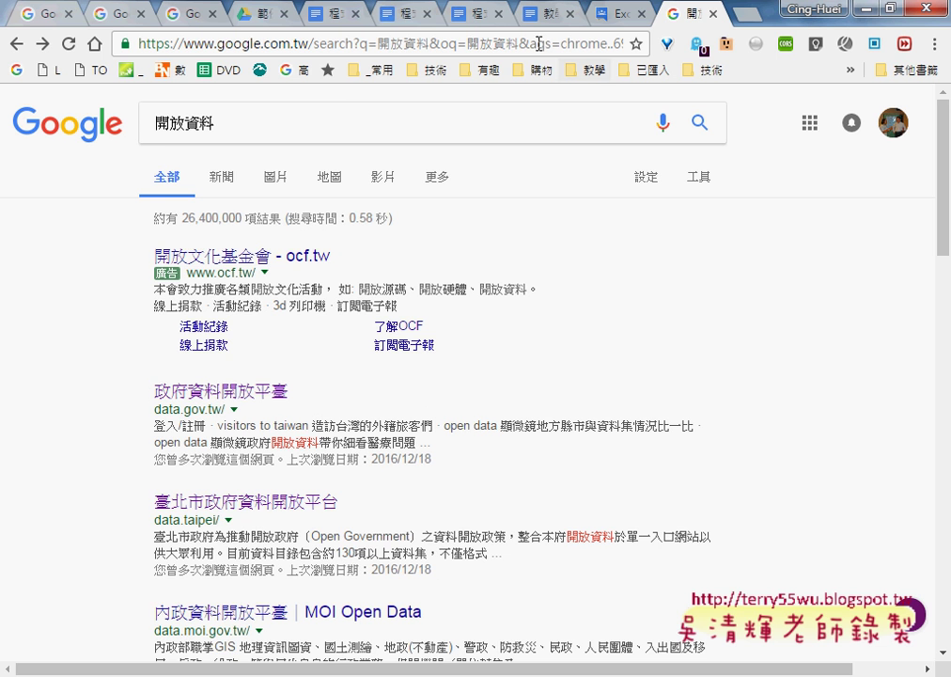
- Switch to the Google Drive course folder and select 範例：台北市實價登錄.xlsx
click(242, 17)
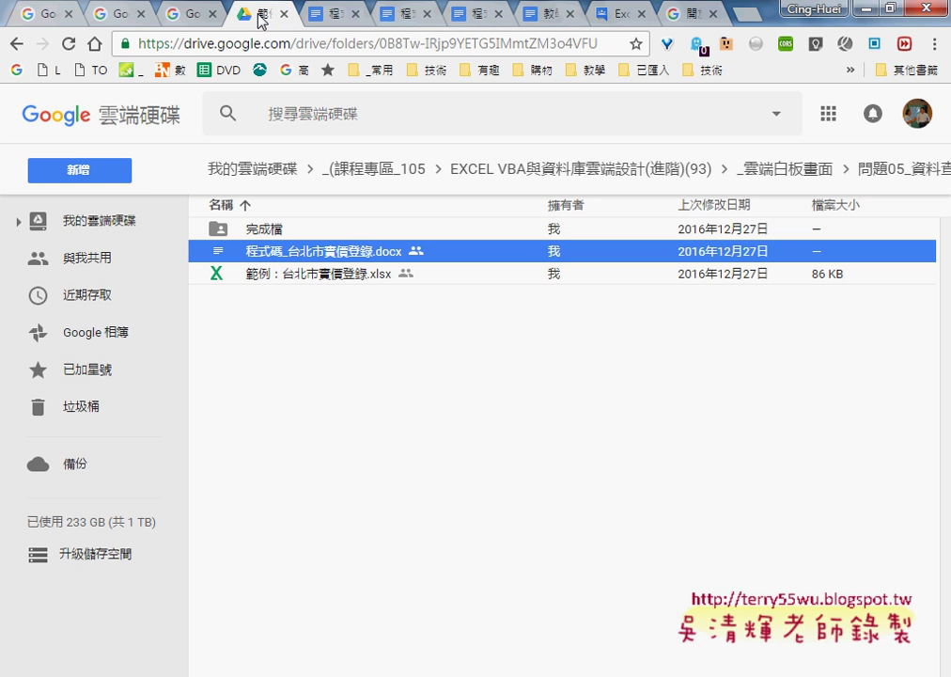
click(312, 278)
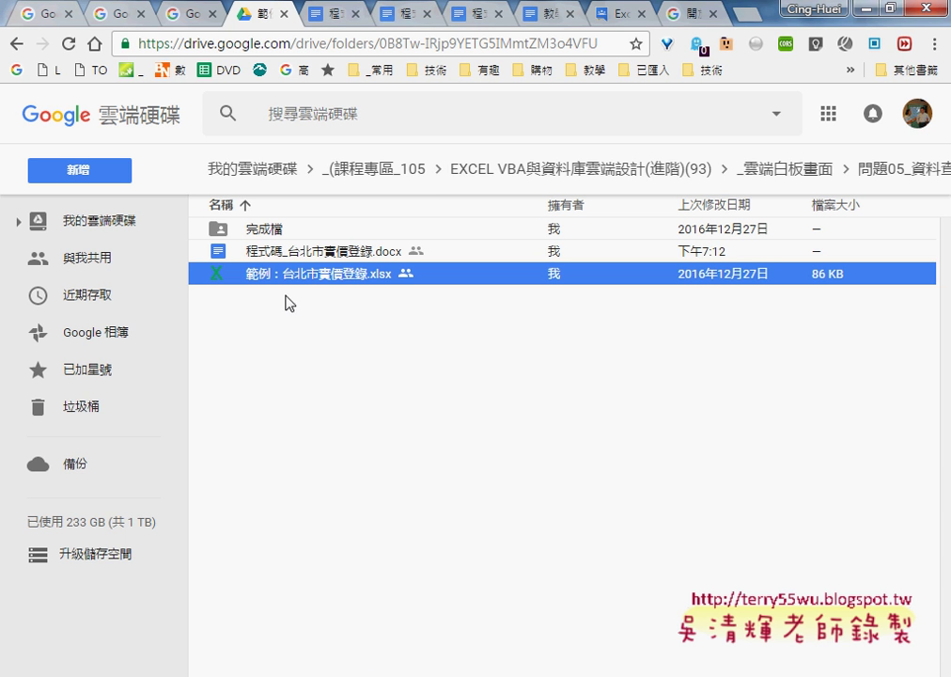
- Bring the 範例：台北市實價登錄.xlsx workbook forward and review columns A (鄉鎮市區) and B (交易標的)
mouse_move(428, 676)
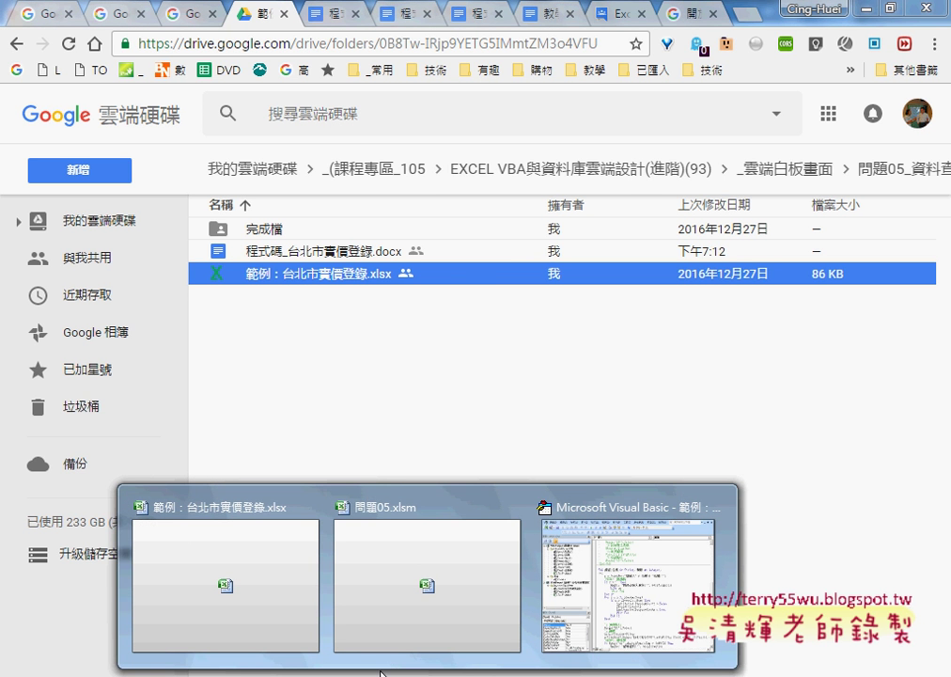
click(223, 613)
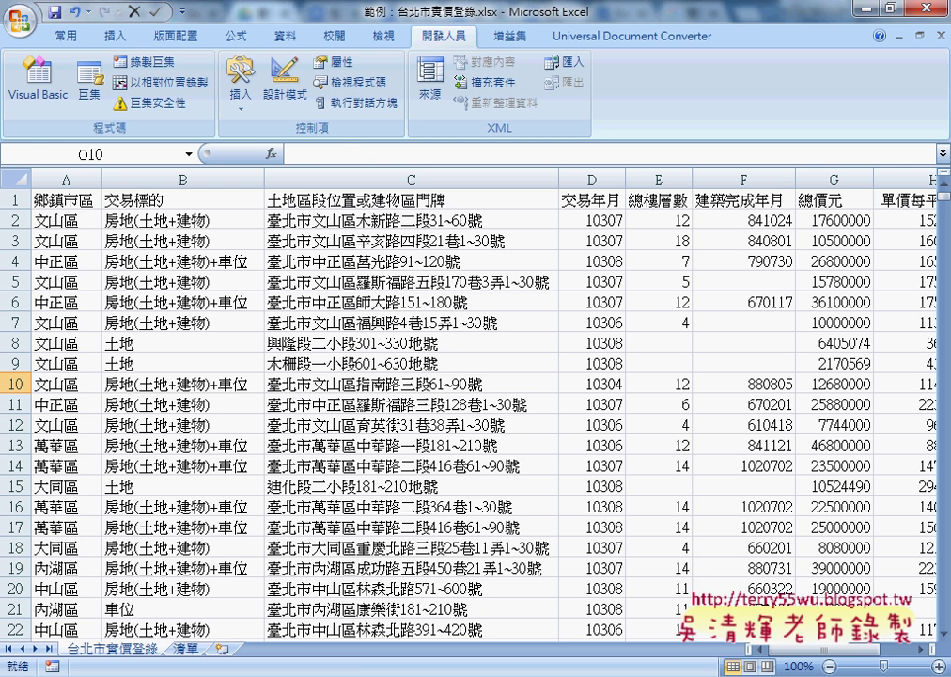
click(65, 172)
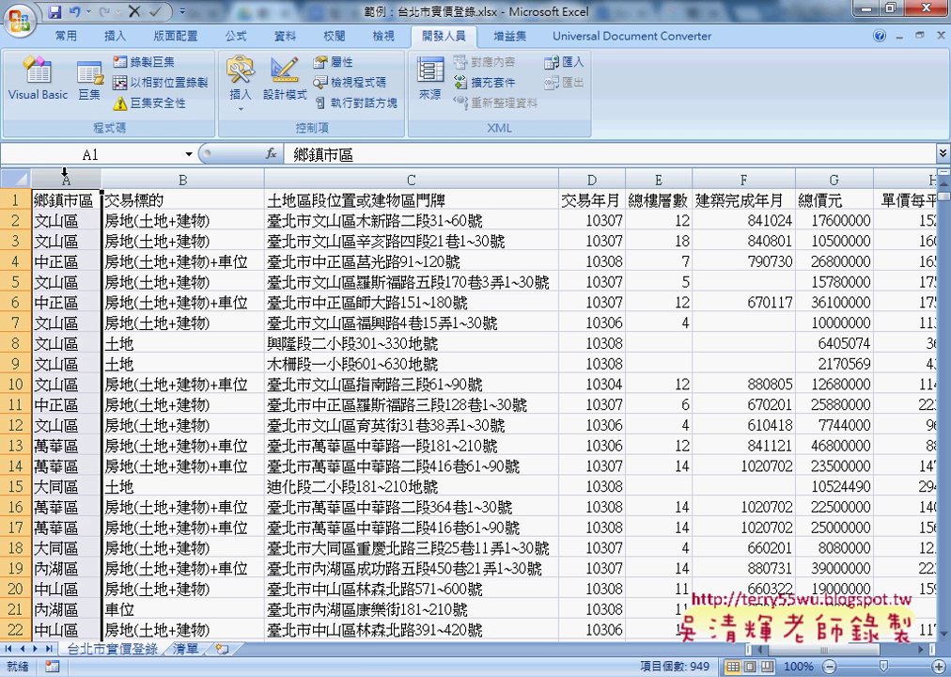
click(121, 182)
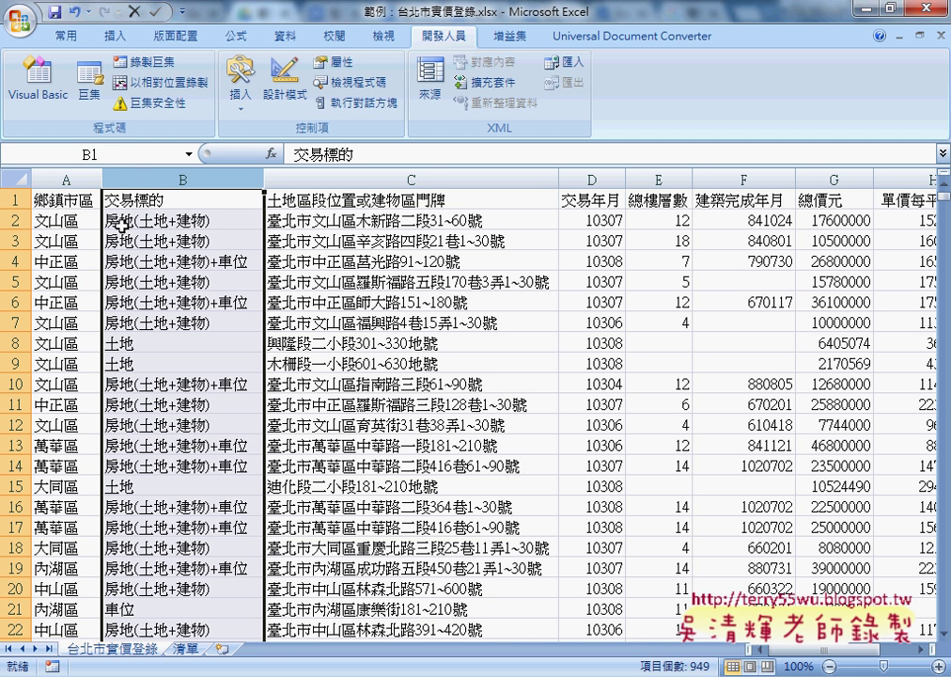
click(237, 262)
click(249, 220)
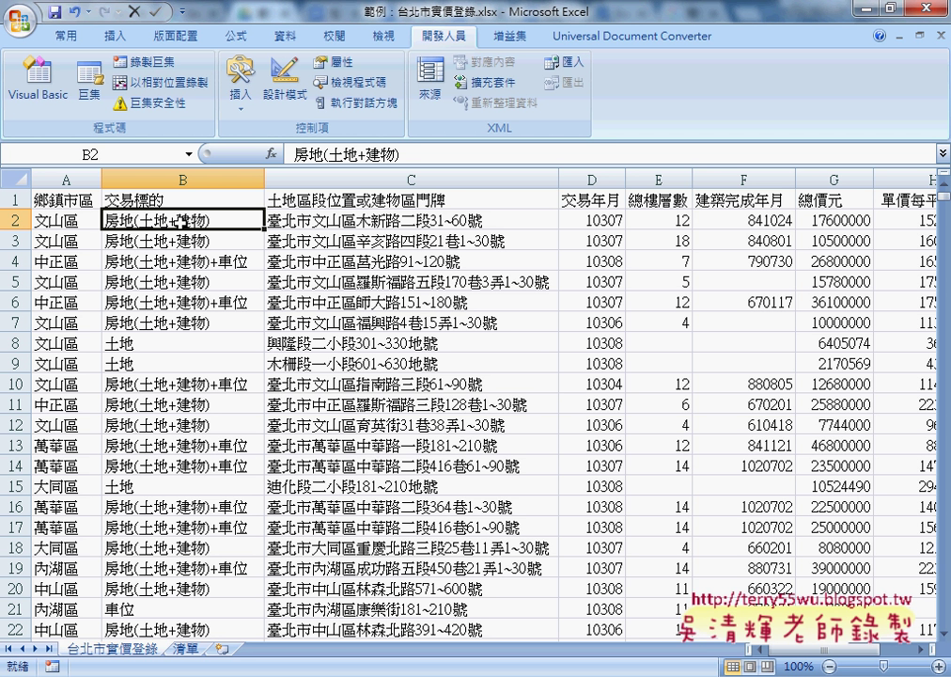
click(235, 277)
- Review row 2 values for address, transaction month, floors, completion date and total price
click(439, 199)
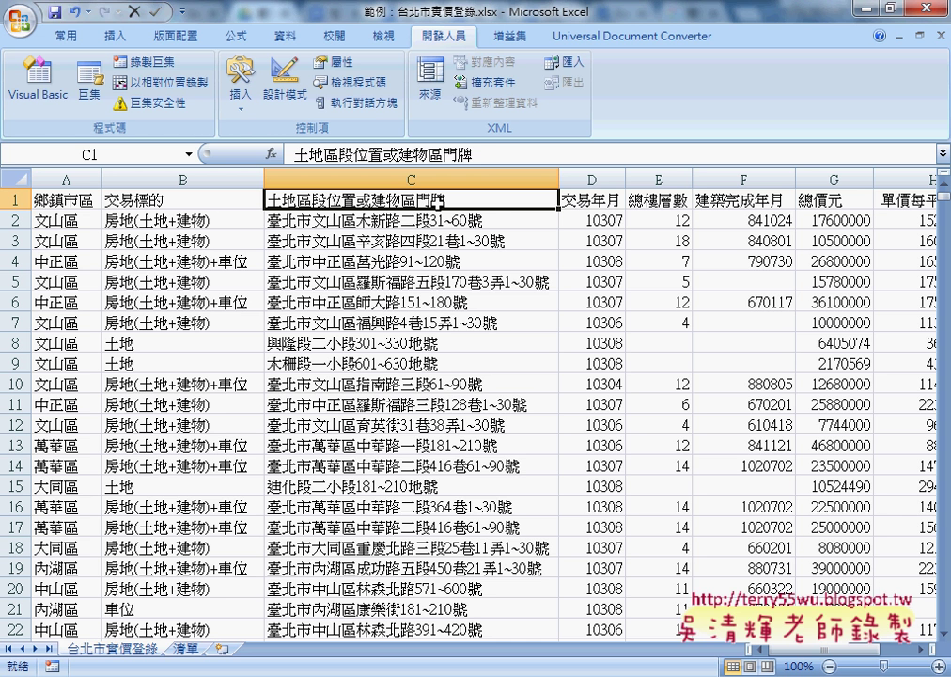
click(401, 226)
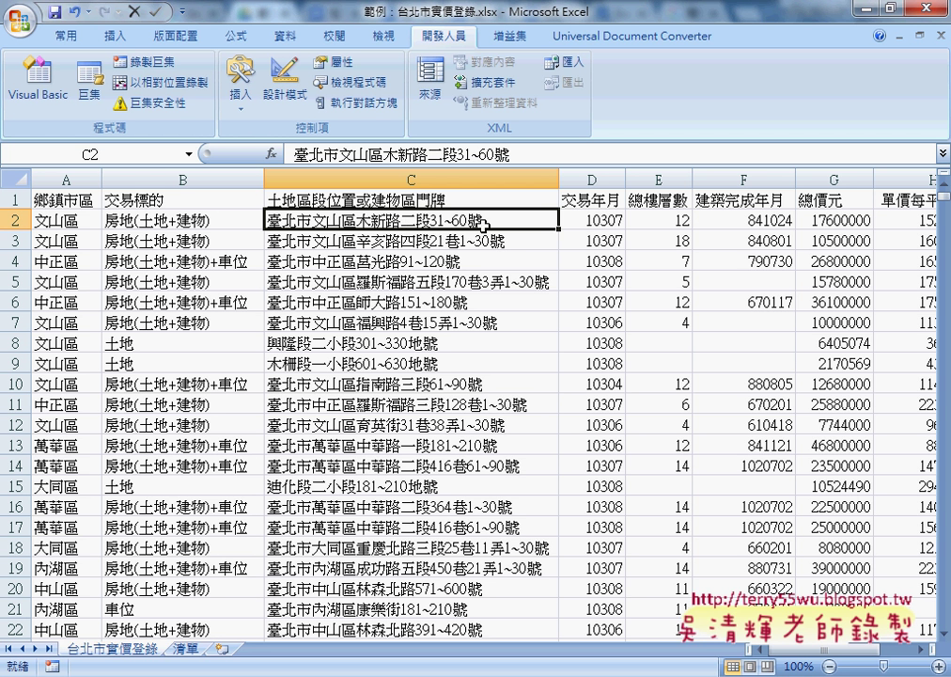
click(610, 220)
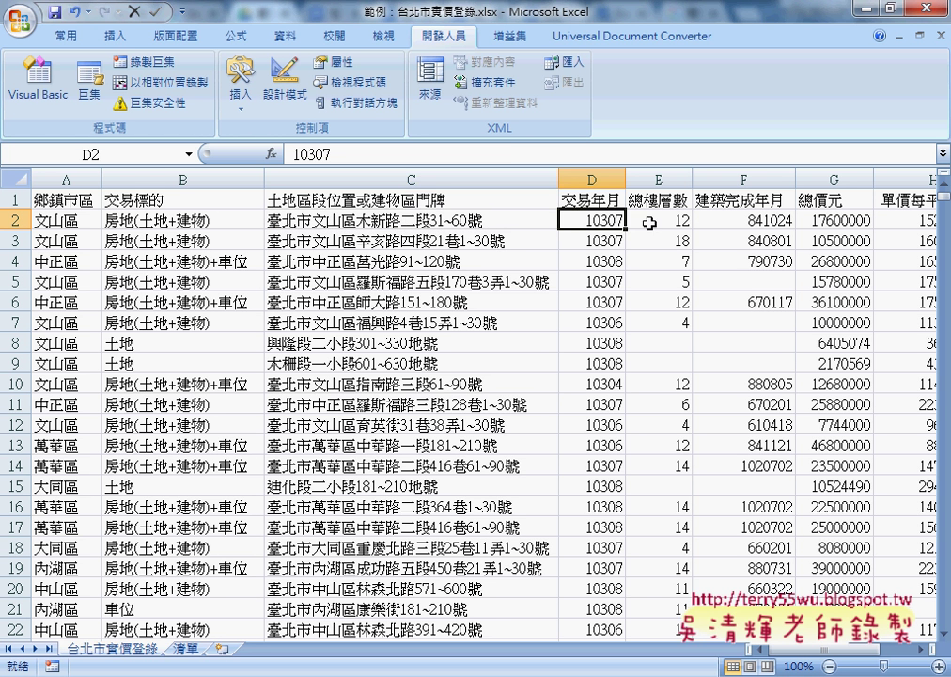
click(648, 218)
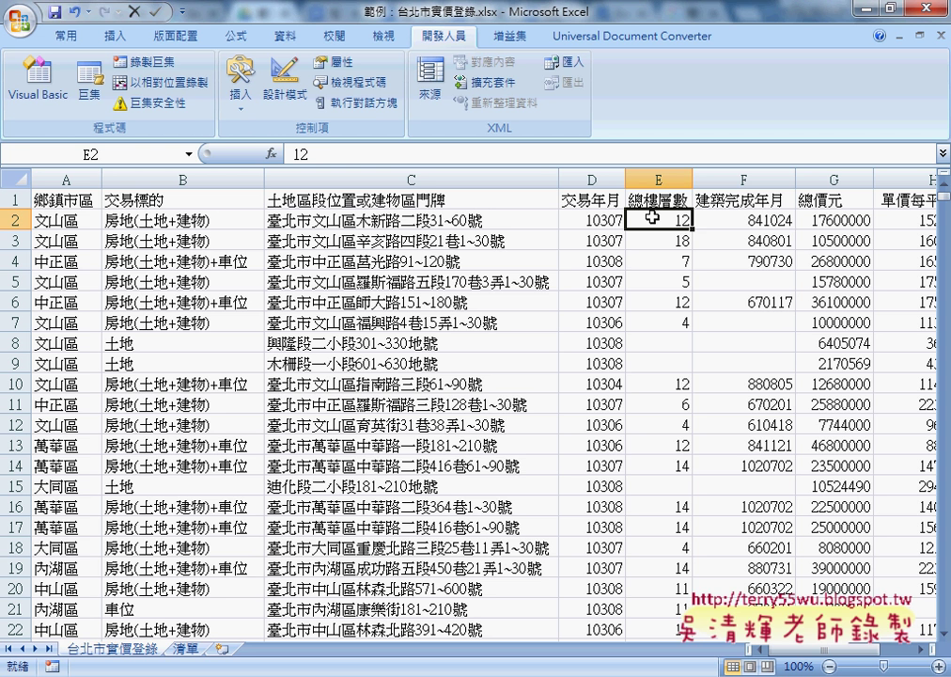
click(766, 219)
click(818, 219)
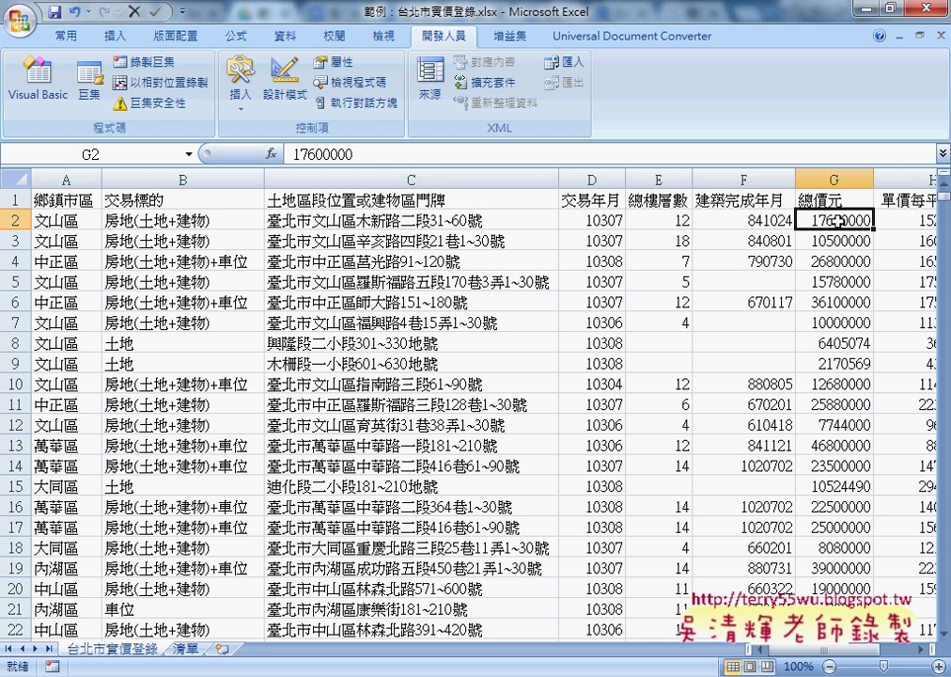
- Select the whole address column C and open the Visual Basic editor
drag(855, 649, 885, 651)
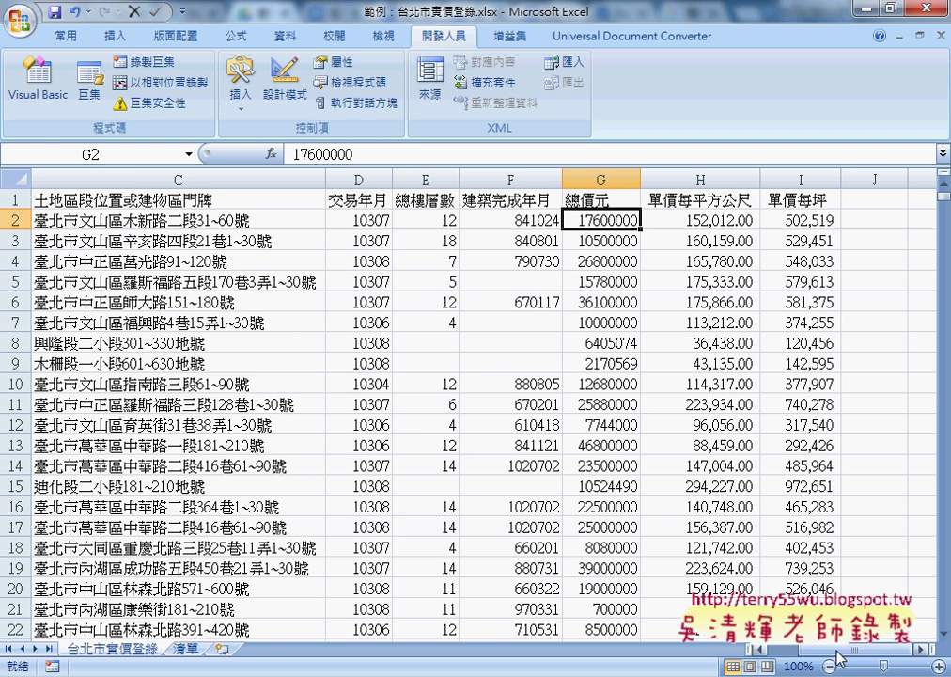
scroll(663, 512, left, 2)
click(411, 226)
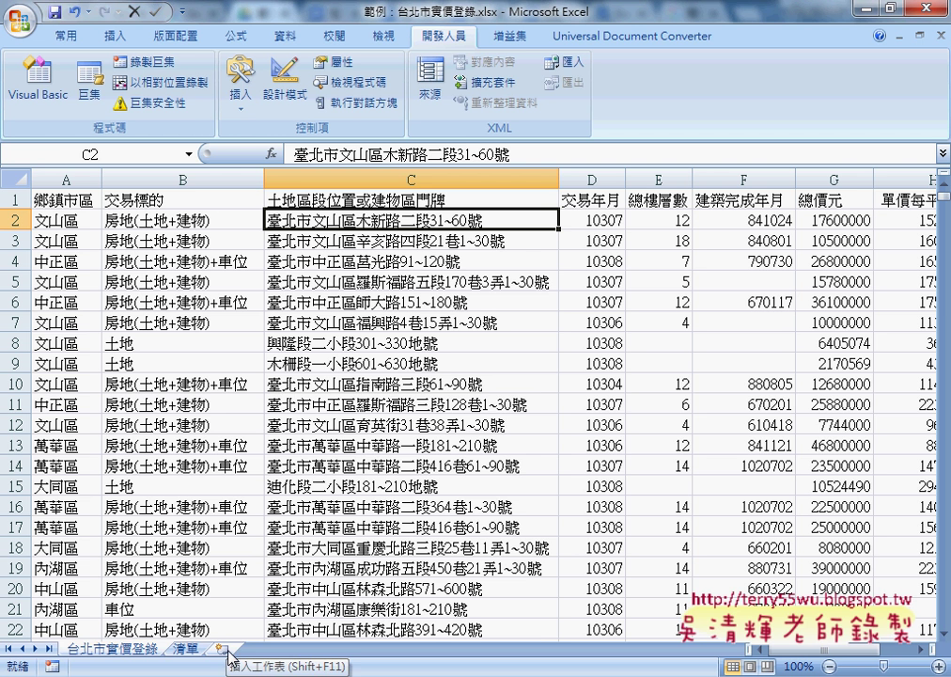
click(417, 176)
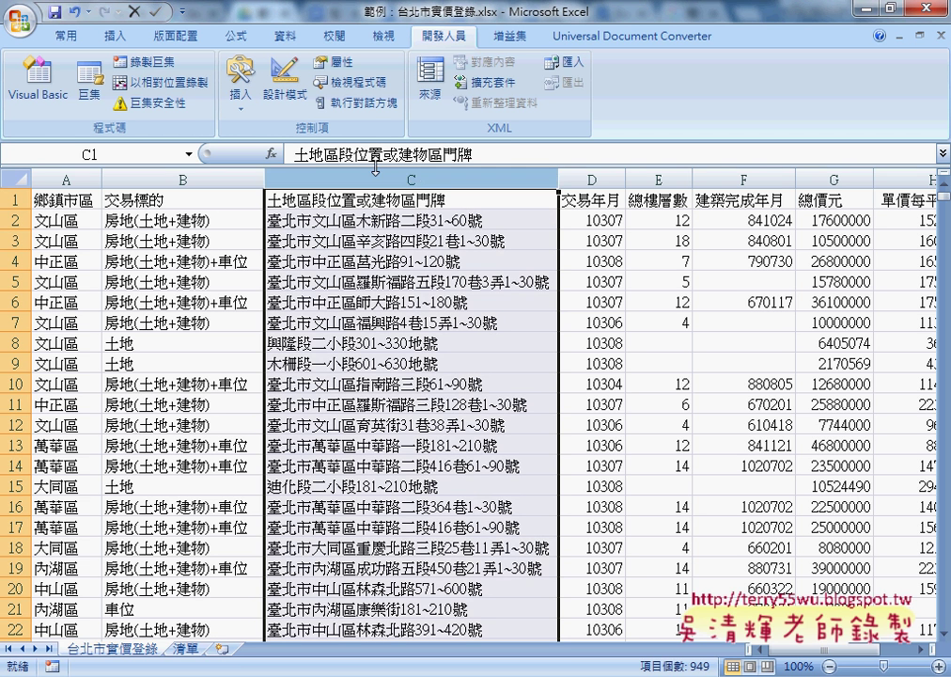
click(38, 80)
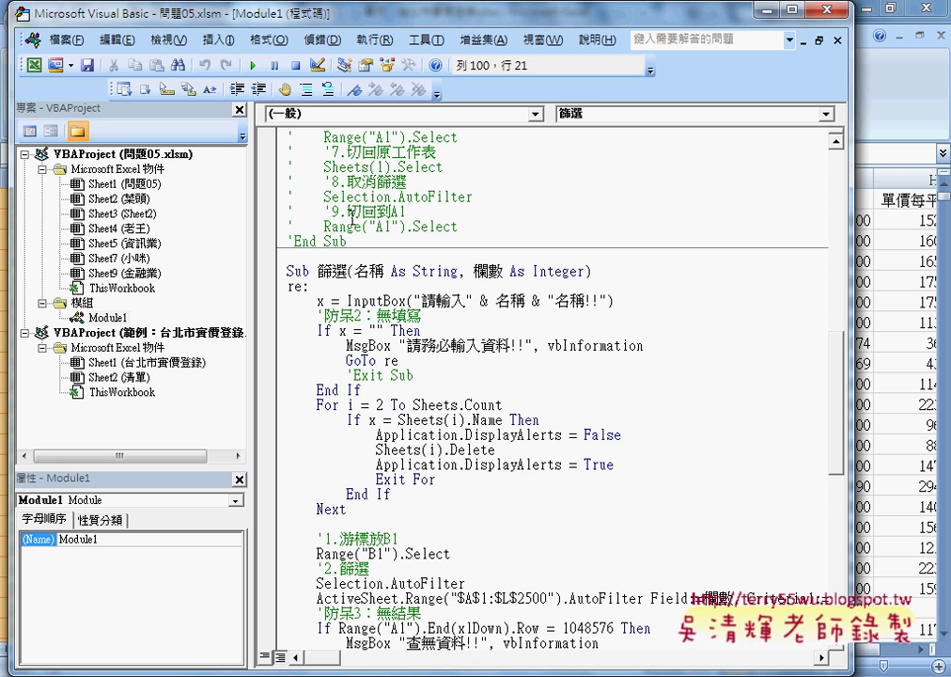
- Insert a new module into the 範例：台北市實價登錄.xlsx VBA project
click(141, 334)
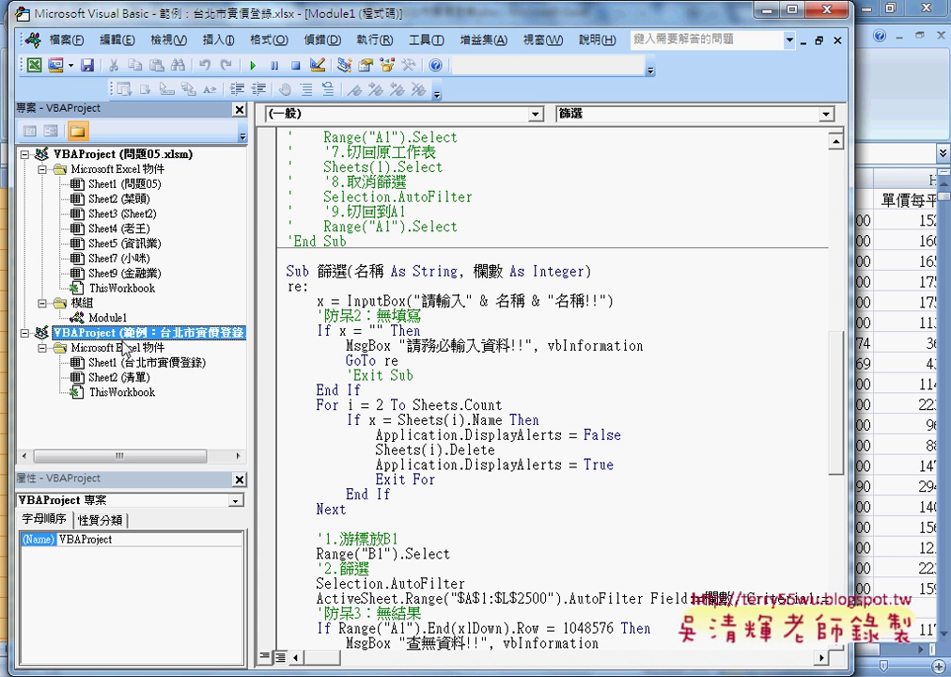
drag(251, 268, 374, 352)
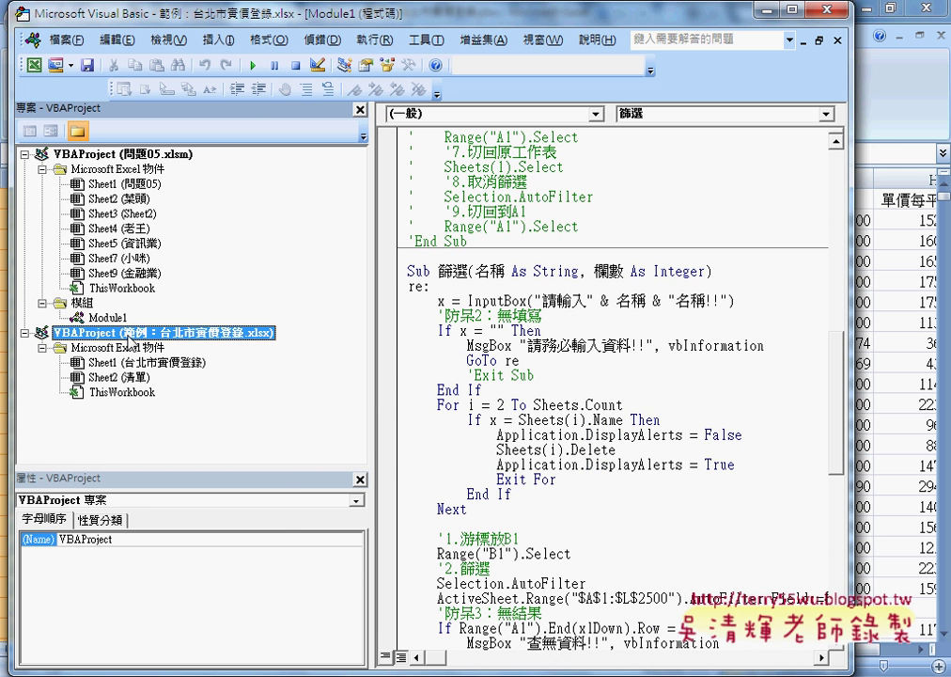
right_click(128, 334)
mouse_move(188, 416)
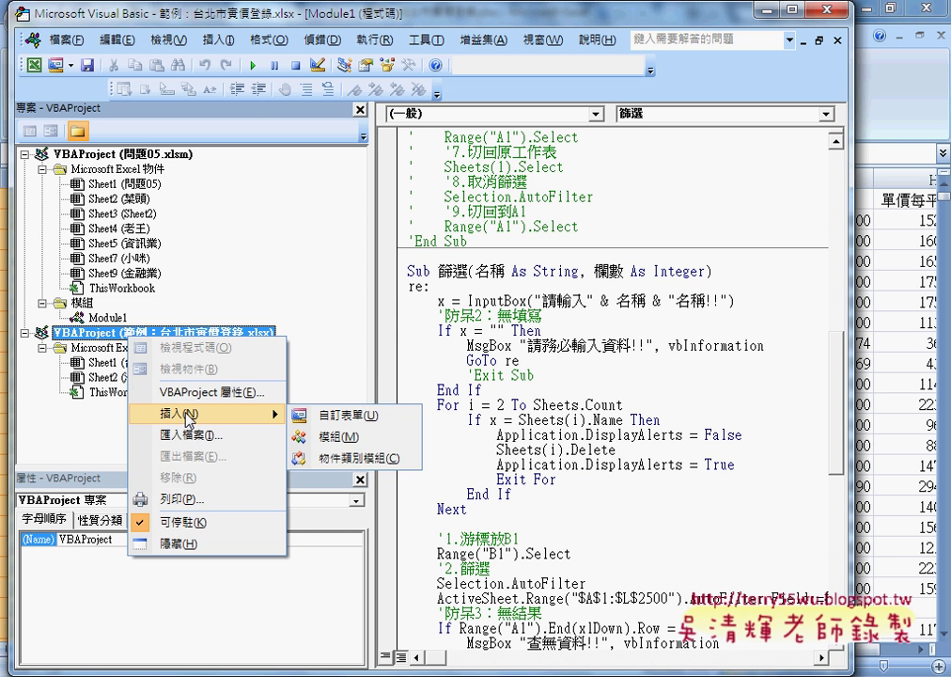
click(334, 438)
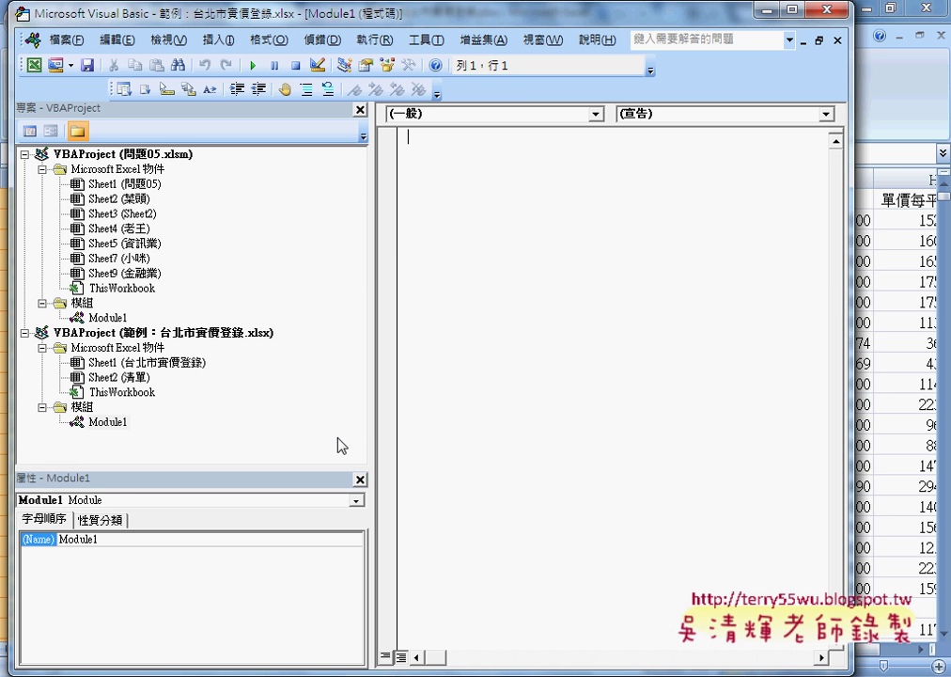
- Select the 篩選 sub in 問題05.xlsm's Module1 from its header through End Sub
click(111, 317)
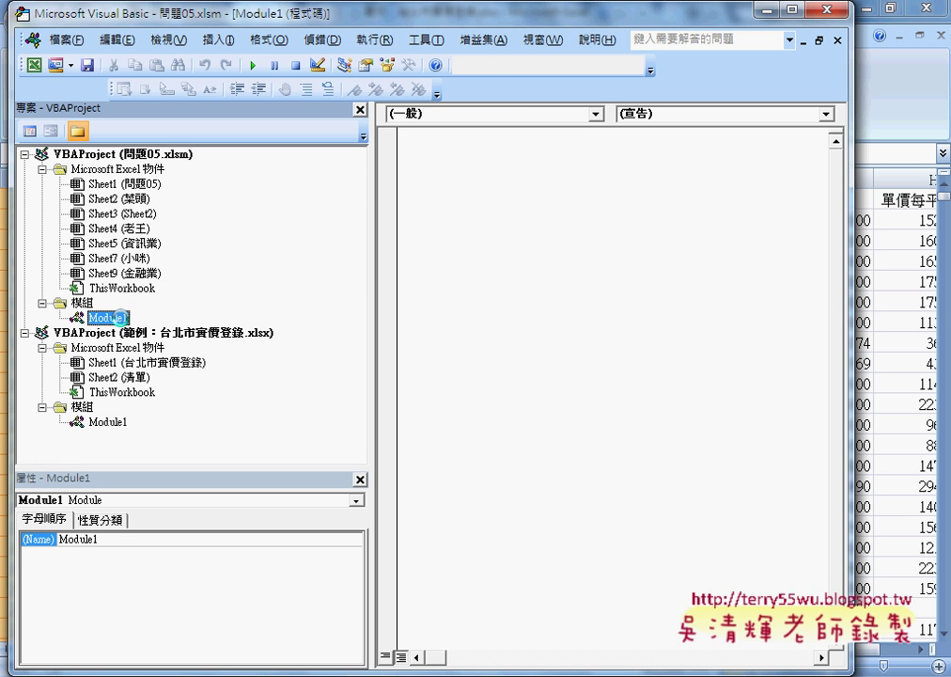
double_click(111, 317)
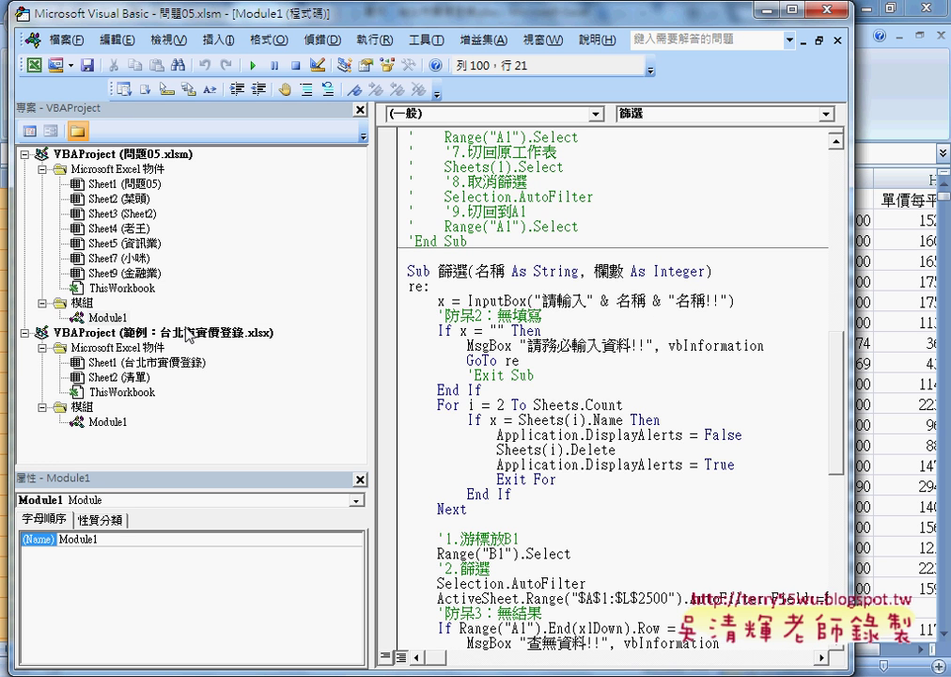
click(404, 271)
scroll(728, 323, down, 3)
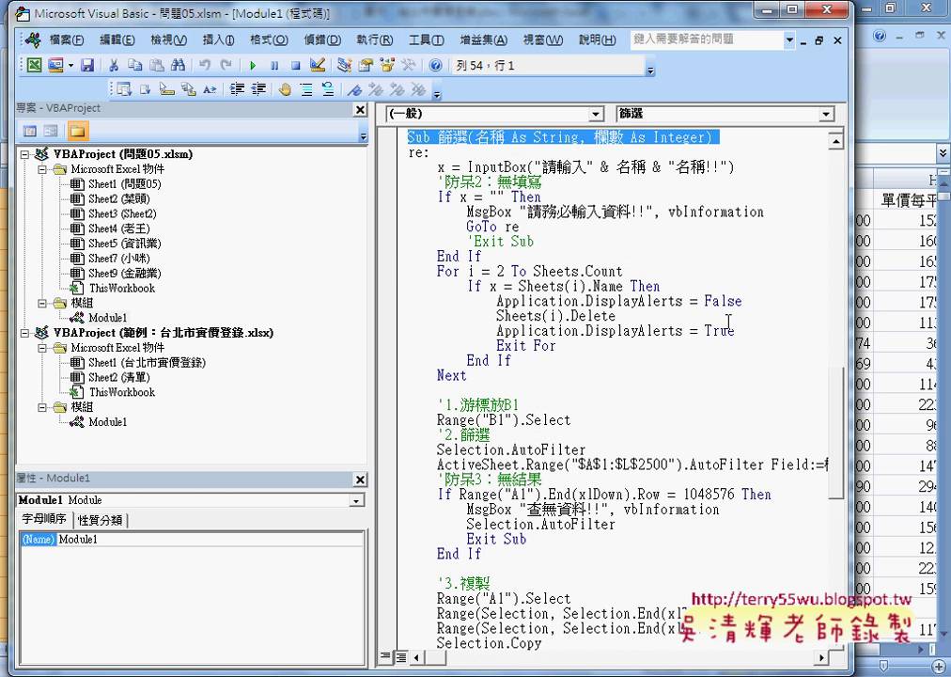
scroll(728, 322, down, 3)
scroll(728, 322, down, 4)
scroll(728, 322, down, 3)
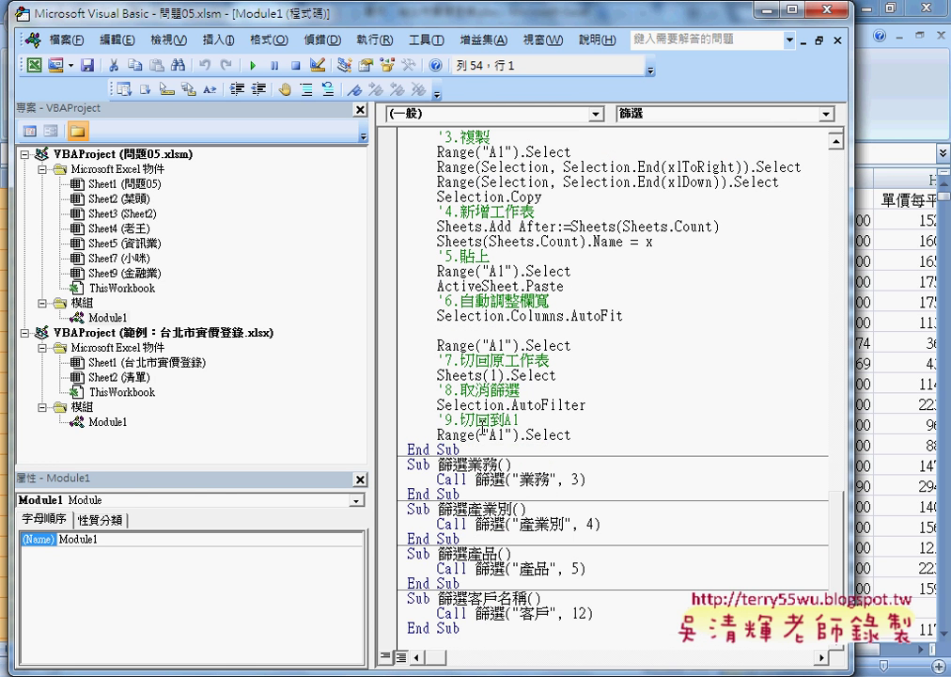
shift+click(543, 455)
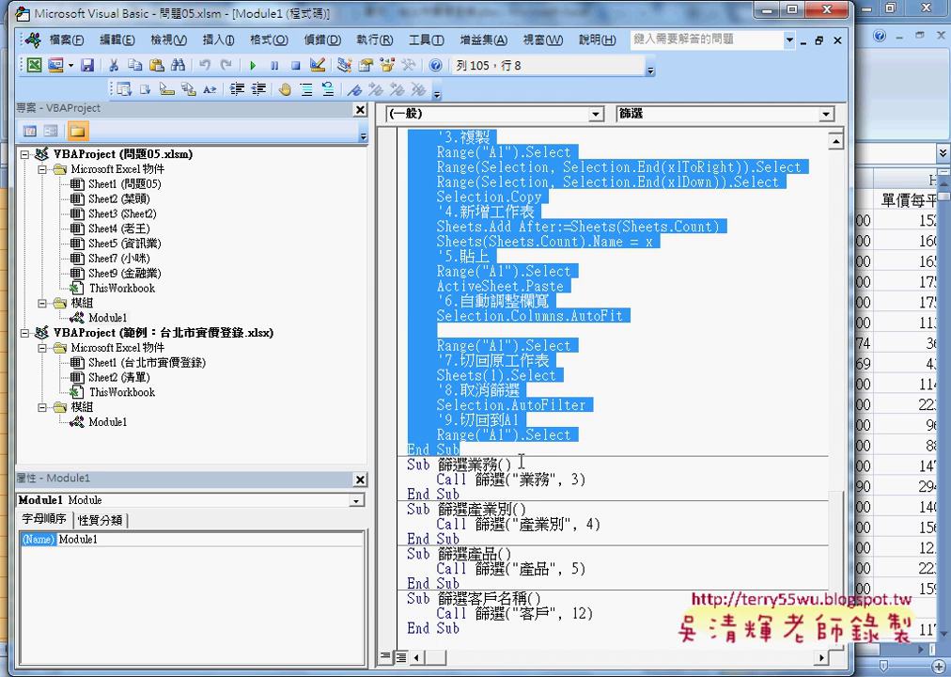
- Paste the copied 篩選 code into the new empty Module1 of 範例
double_click(108, 422)
right_click(468, 282)
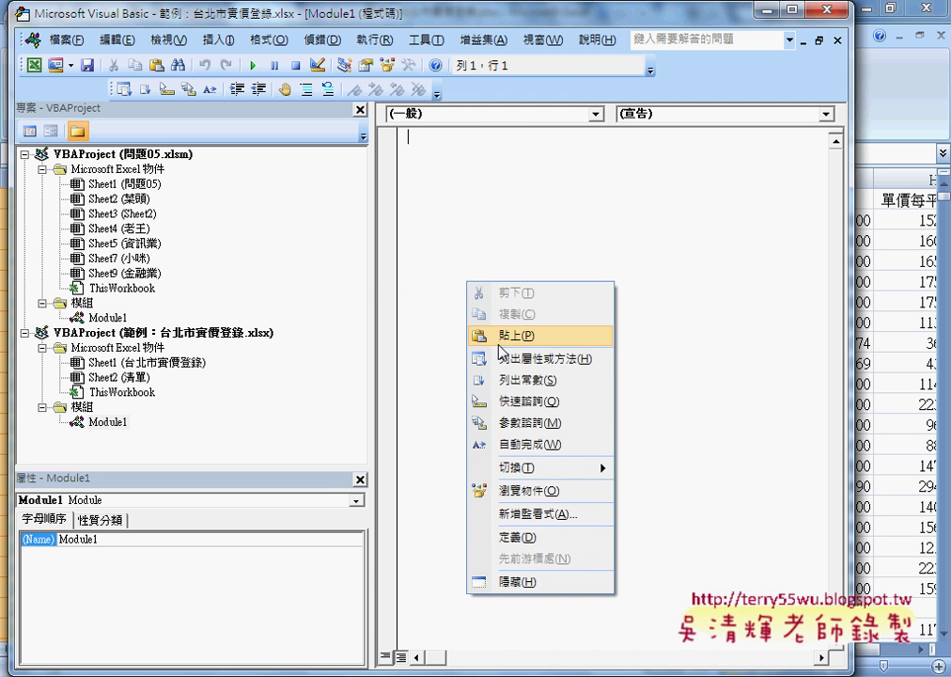
click(498, 343)
scroll(570, 310, up, 6)
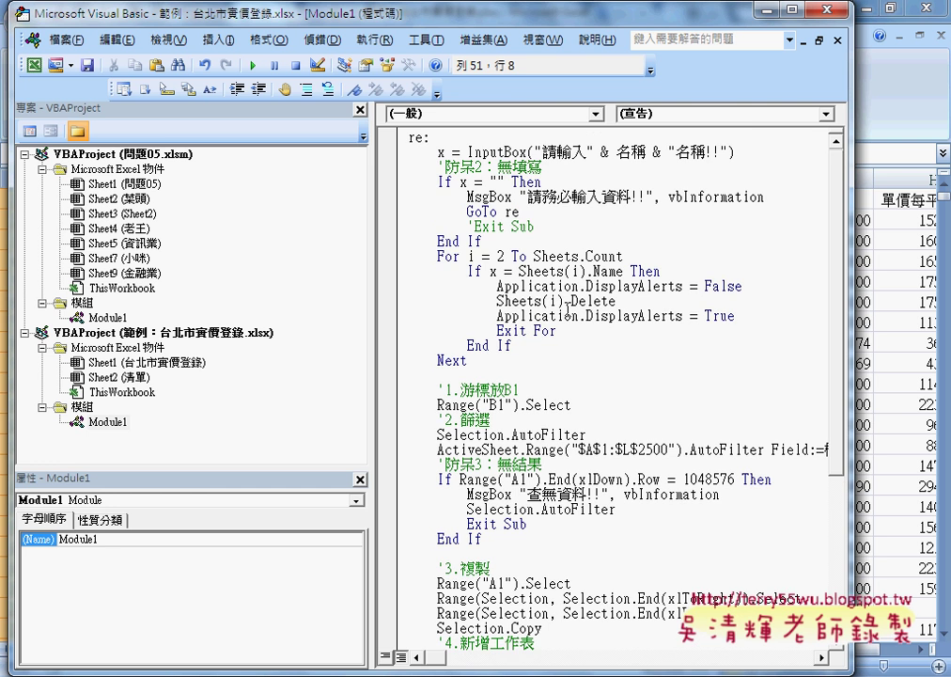
- Copy the Sub 篩選 header line from 問題05's module and insert it above re: in 範例's Module1
double_click(121, 320)
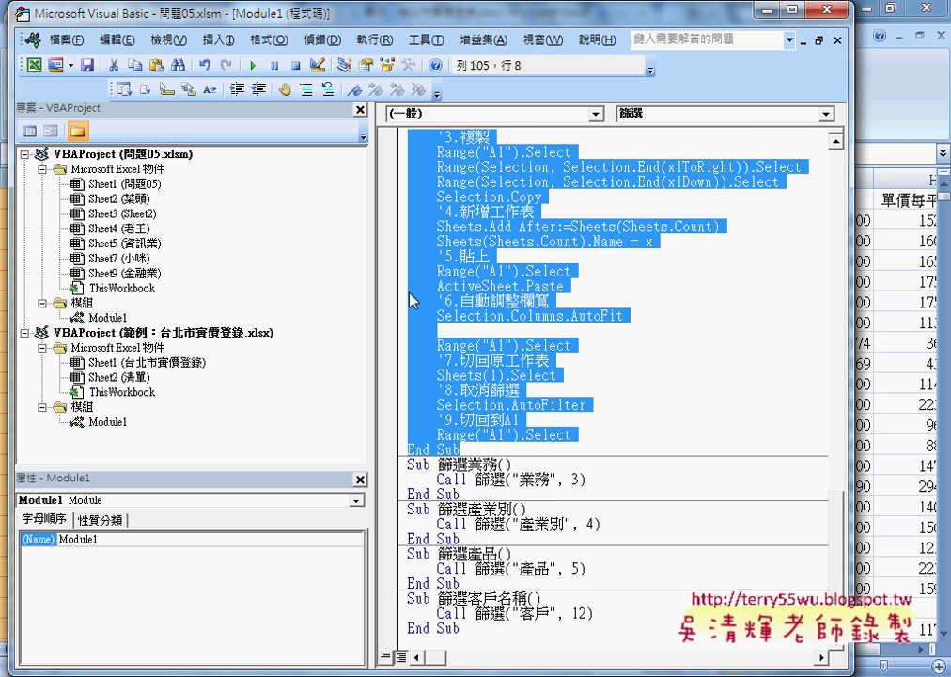
scroll(345, 229, up, 10)
drag(724, 316, 408, 316)
key(ctrl+c)
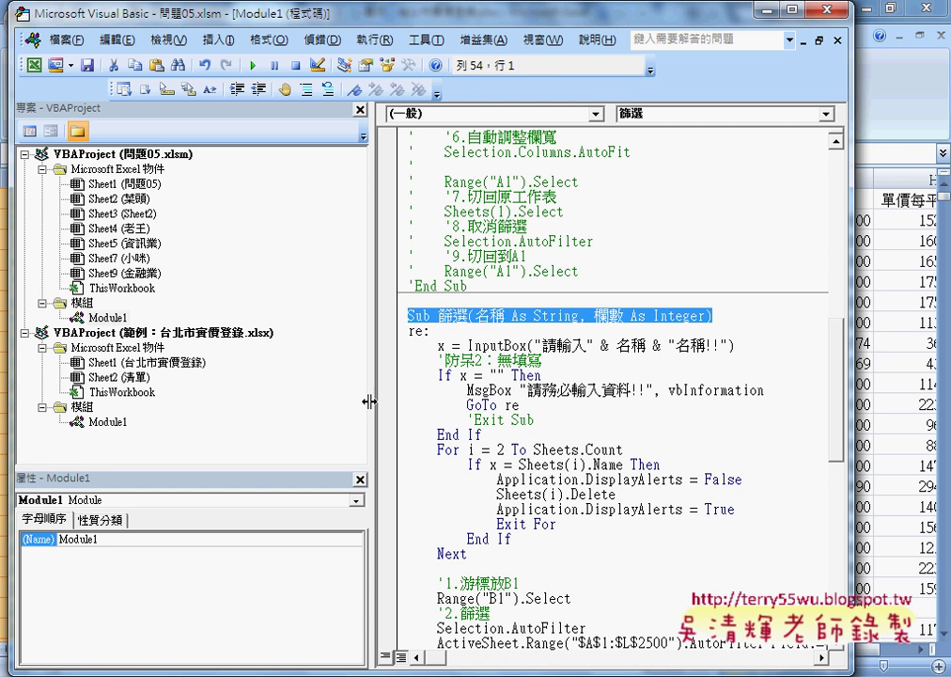
double_click(111, 422)
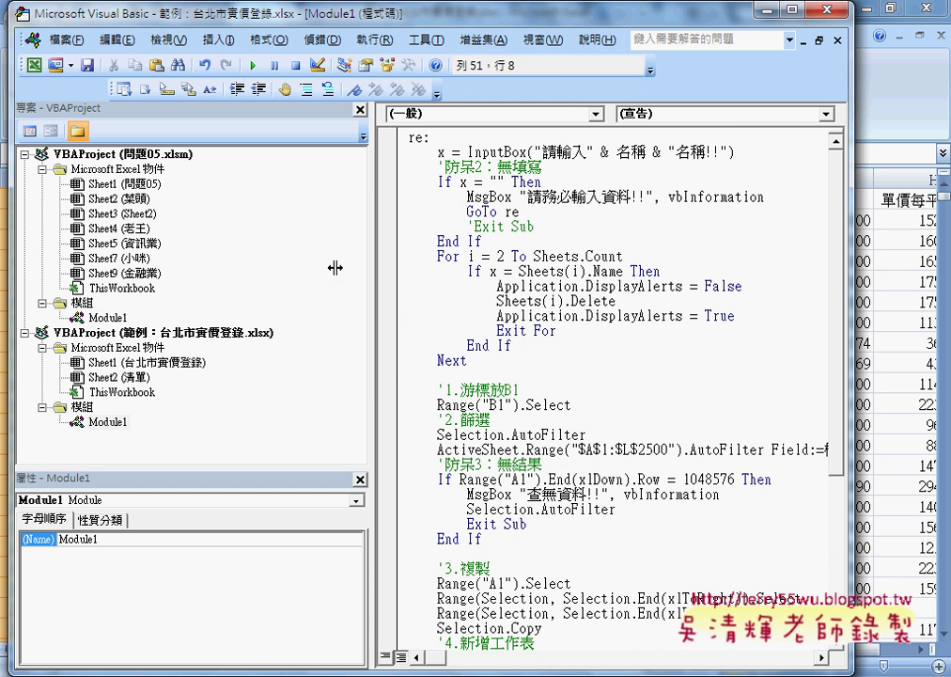
click(408, 138)
key(Return)
key(Up)
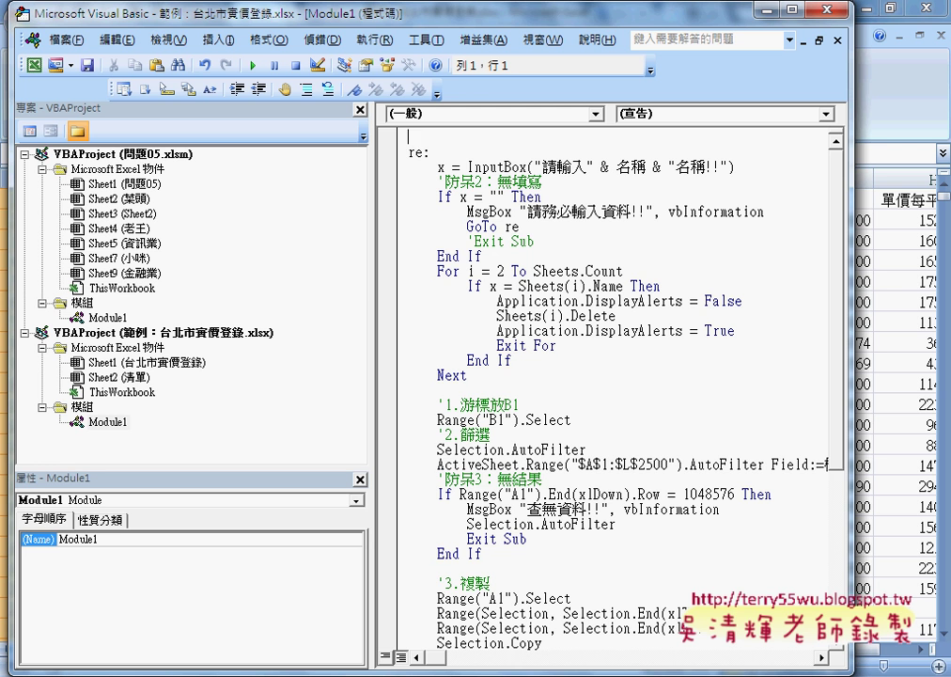
key(ctrl+v)
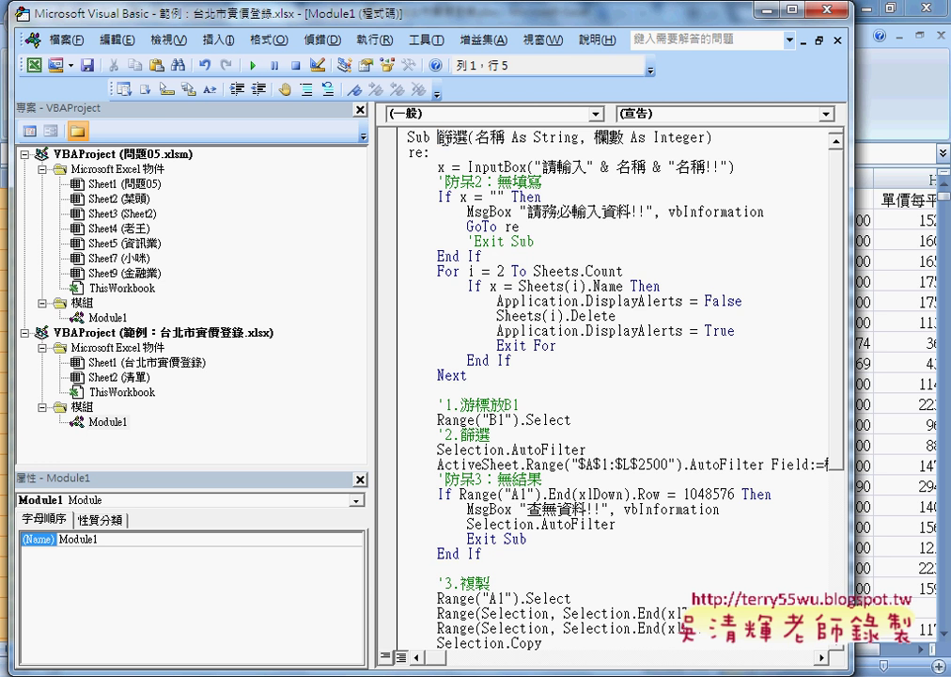
double_click(445, 137)
click(529, 137)
drag(483, 16, 550, 290)
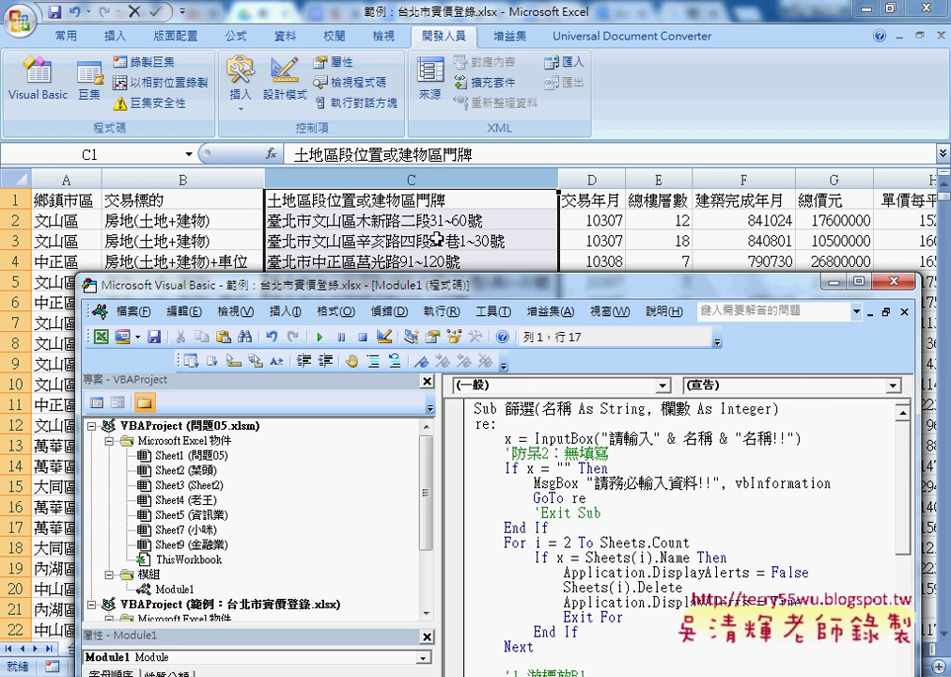
drag(367, 281, 366, 121)
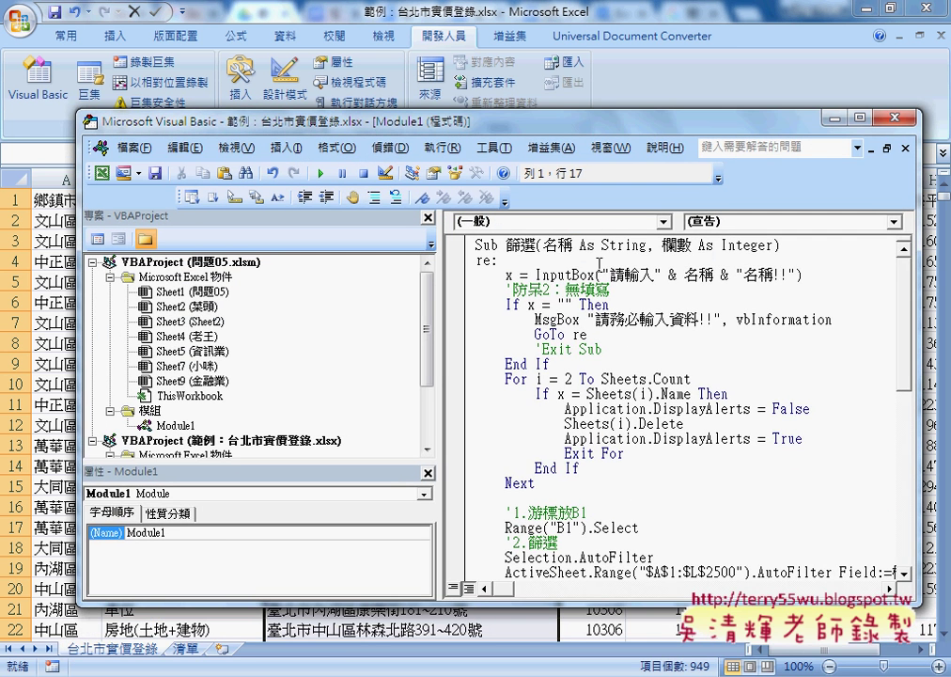
scroll(722, 349, down, 2)
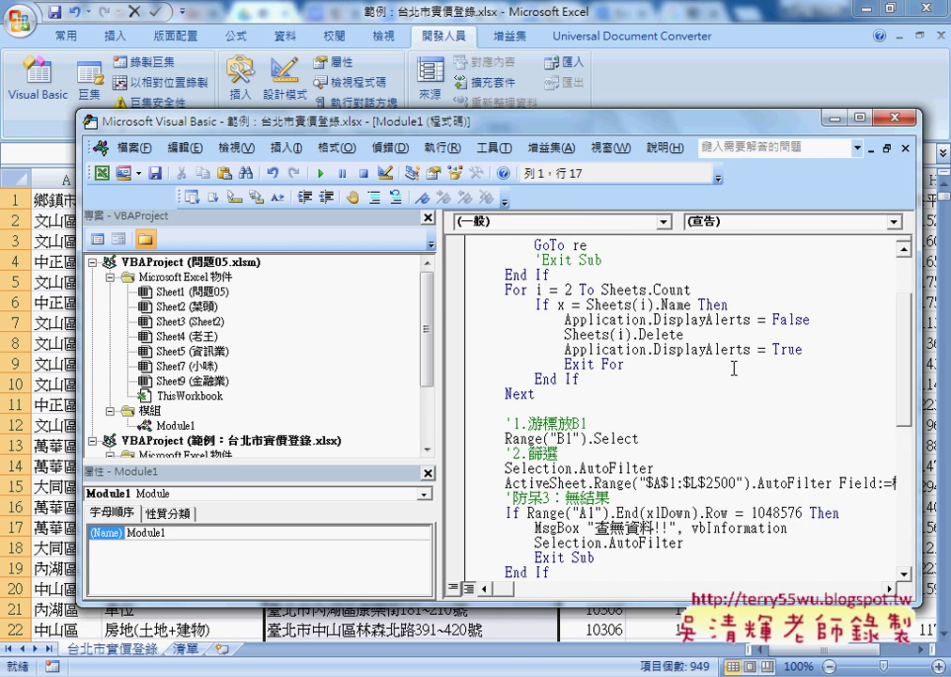
scroll(724, 353, down, 1)
scroll(726, 357, down, 2)
scroll(730, 363, down, 1)
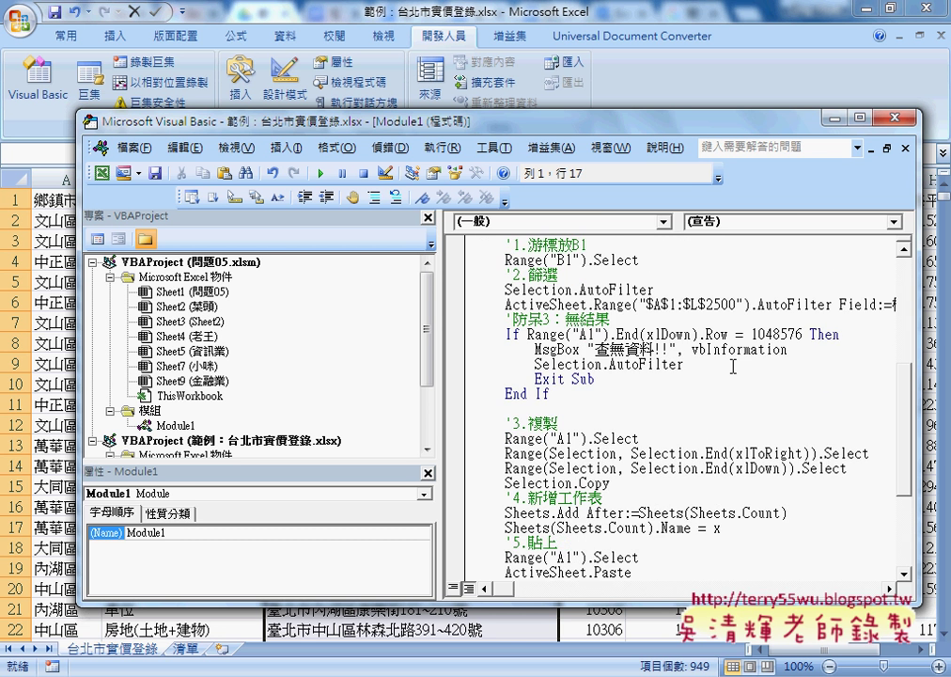
scroll(733, 366, down, 1)
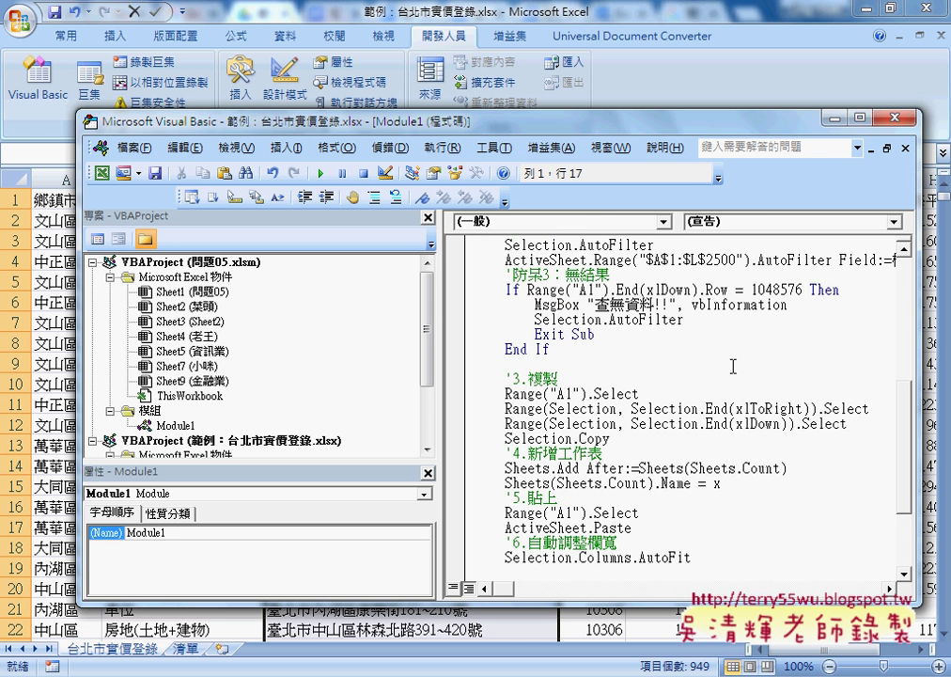
scroll(732, 366, down, 3)
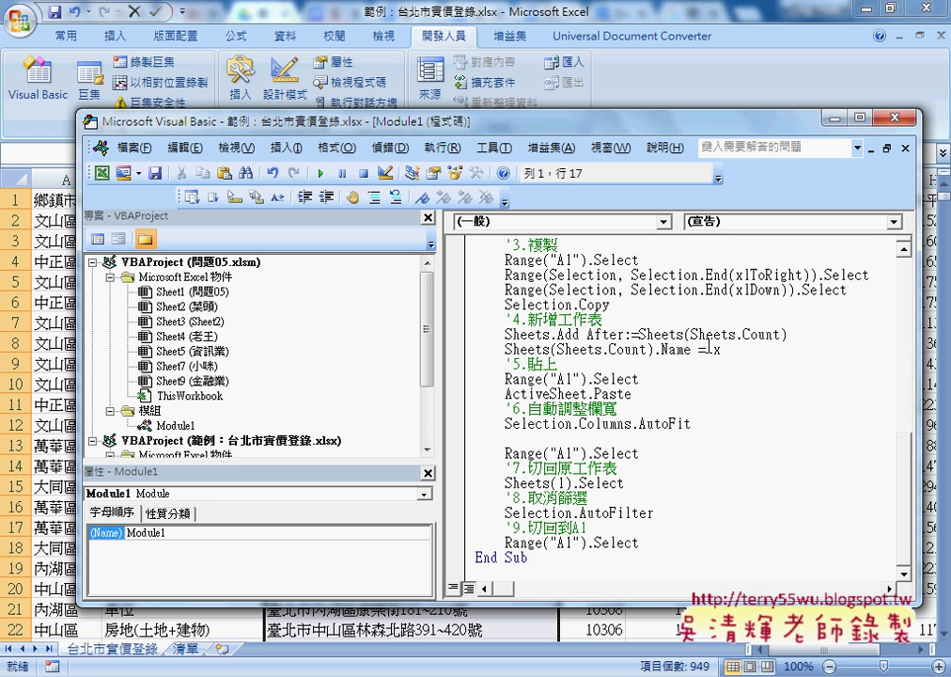
click(520, 564)
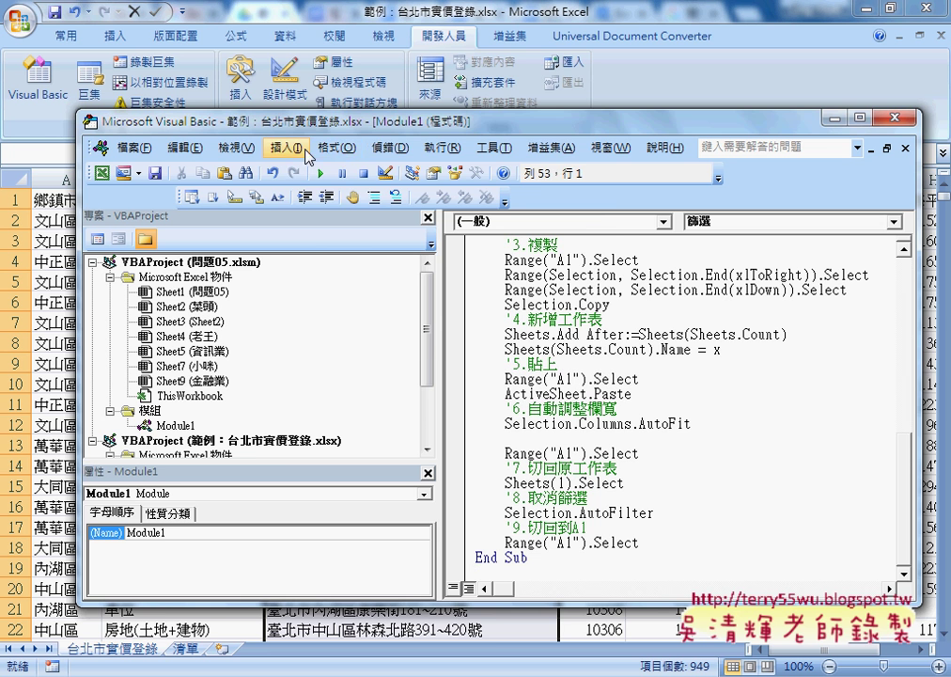
- Start a new public Sub procedure via 插入 > 程序 and name it 篩選地址
click(306, 150)
click(299, 170)
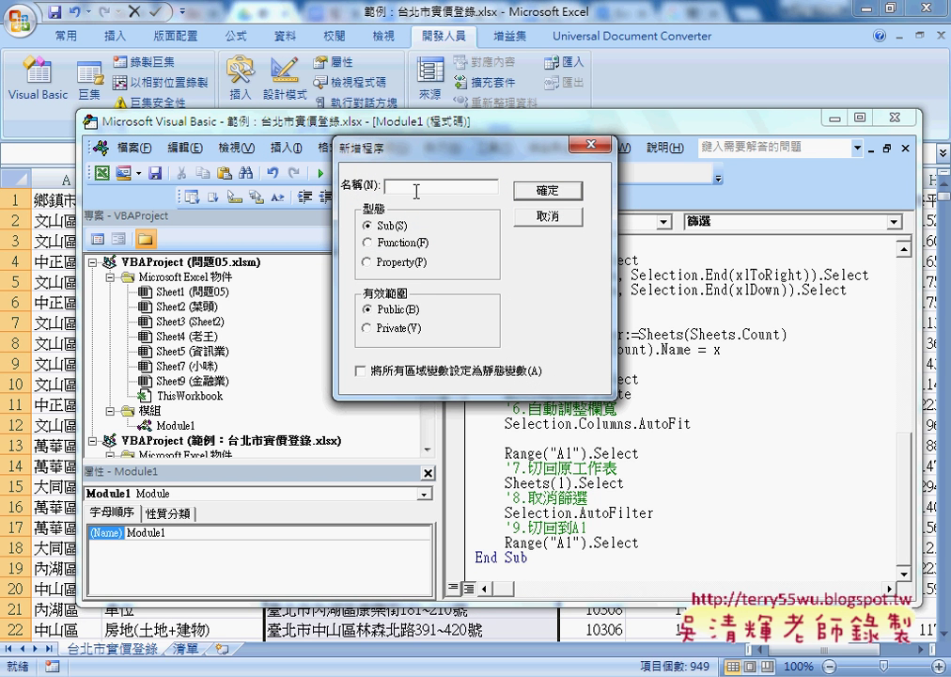
text(p)
text(篩選)
text(地址)
- Create the 篩選地址 procedure and write Call 篩選("地址", 3) inside it
key(Return)
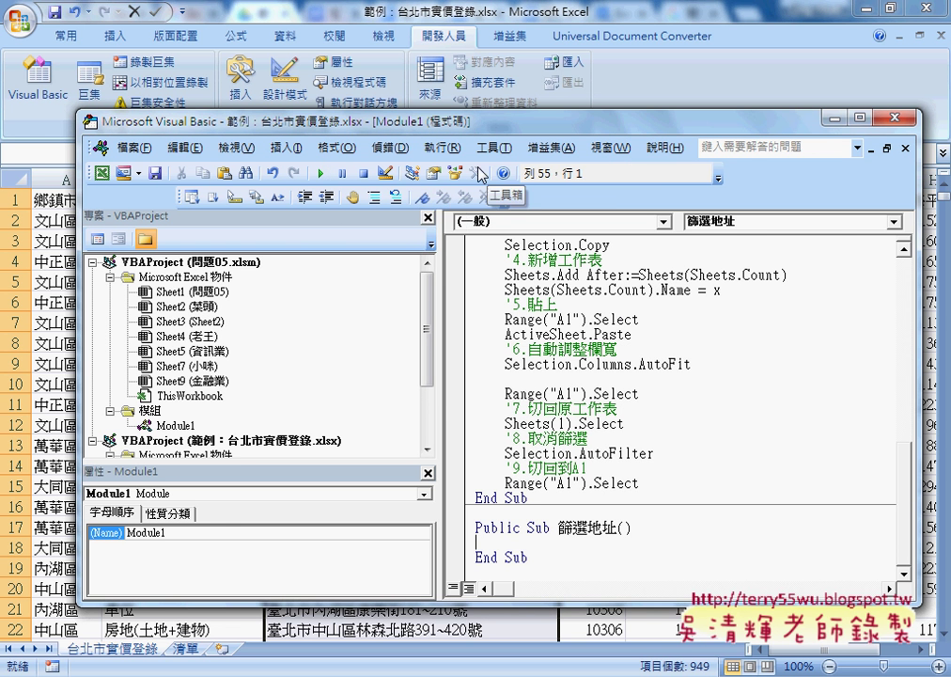
mouse_move(369, 117)
mouse_down()
mouse_move(361, 230)
mouse_move(396, 91)
mouse_up()
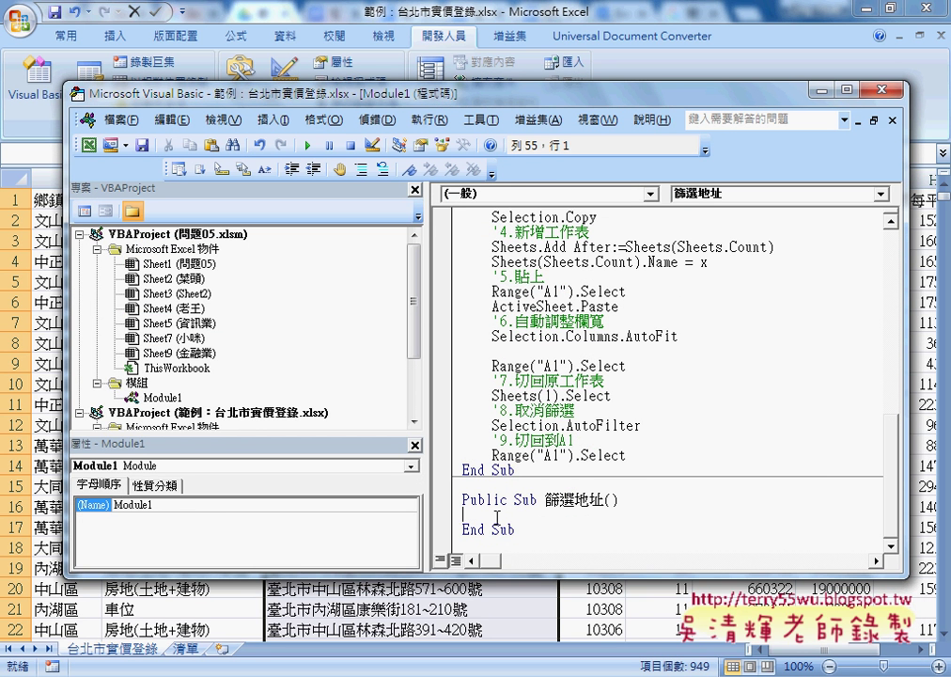
key(Tab)
text(ca)
text(ll )
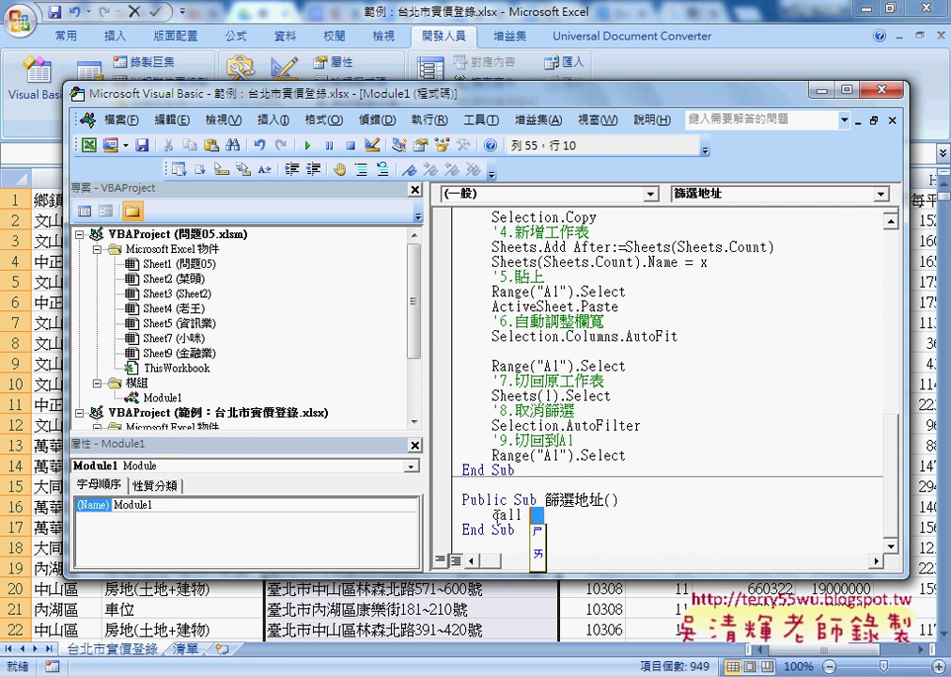
text(篩選)
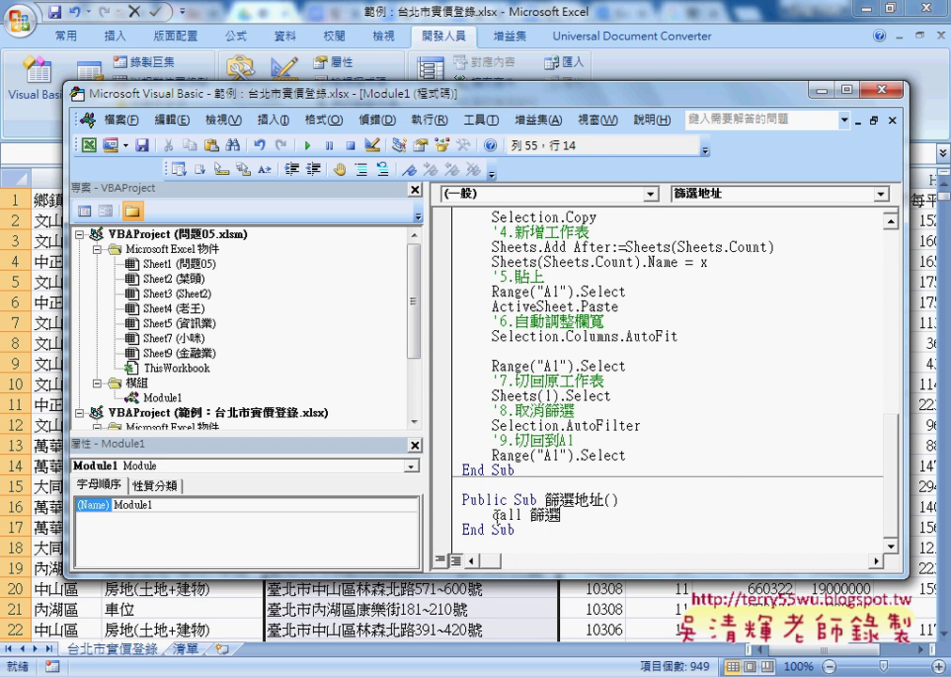
text(()
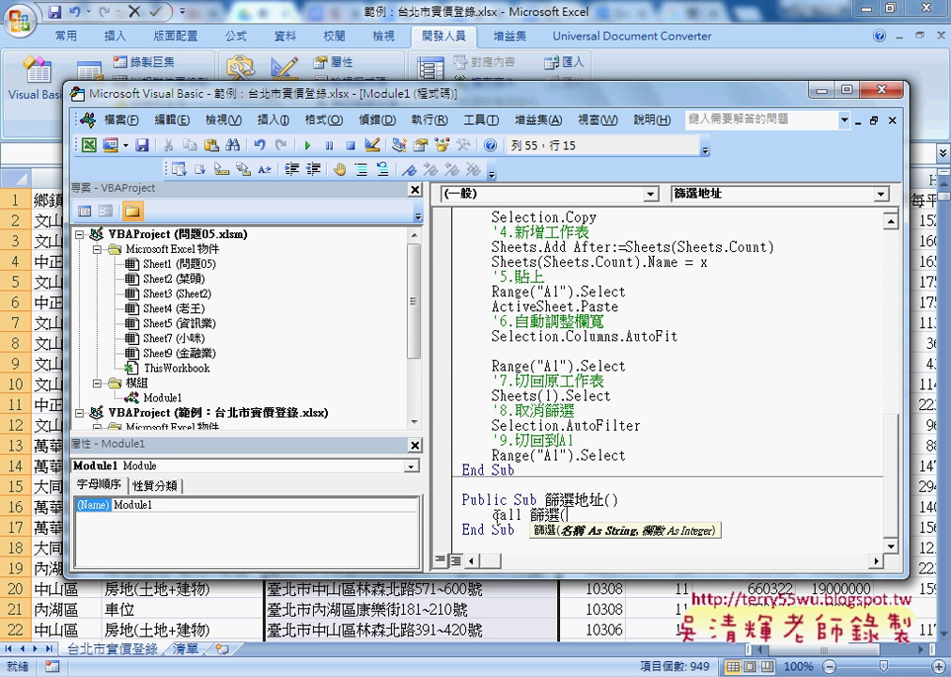
text(")
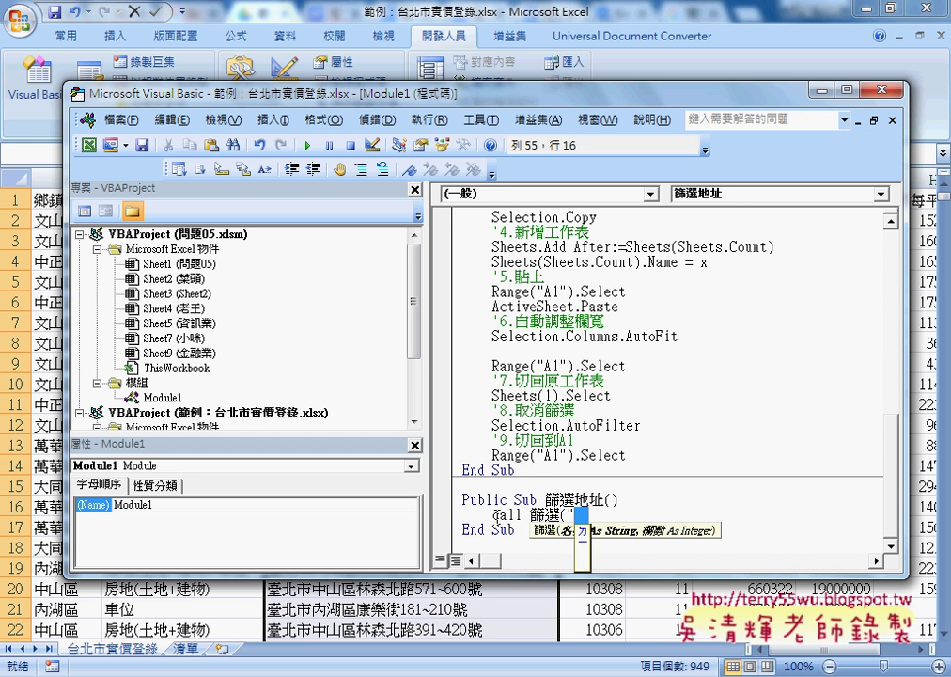
text(地址")
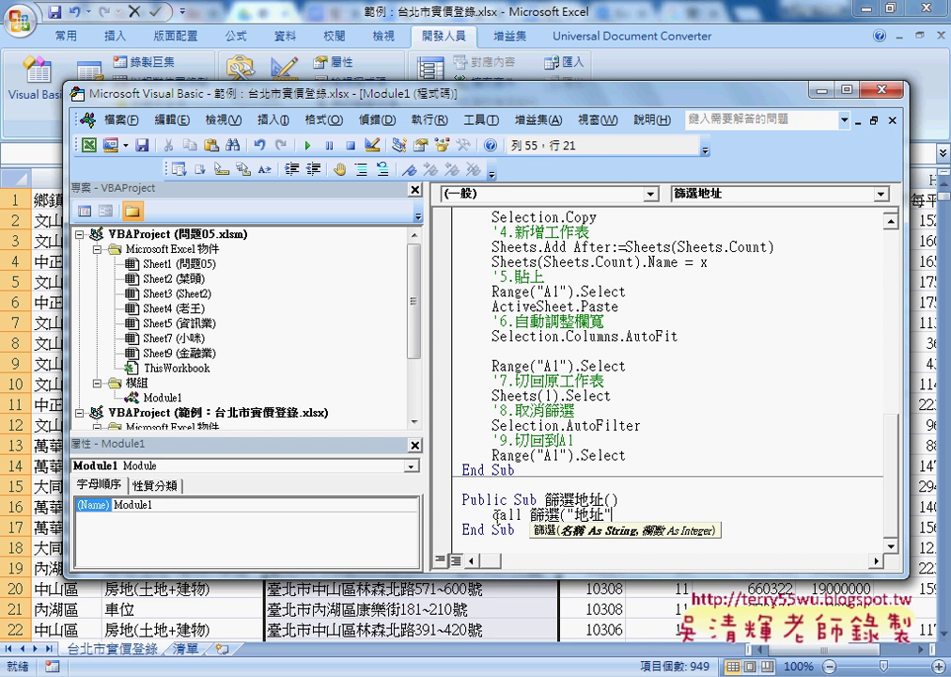
text(,)
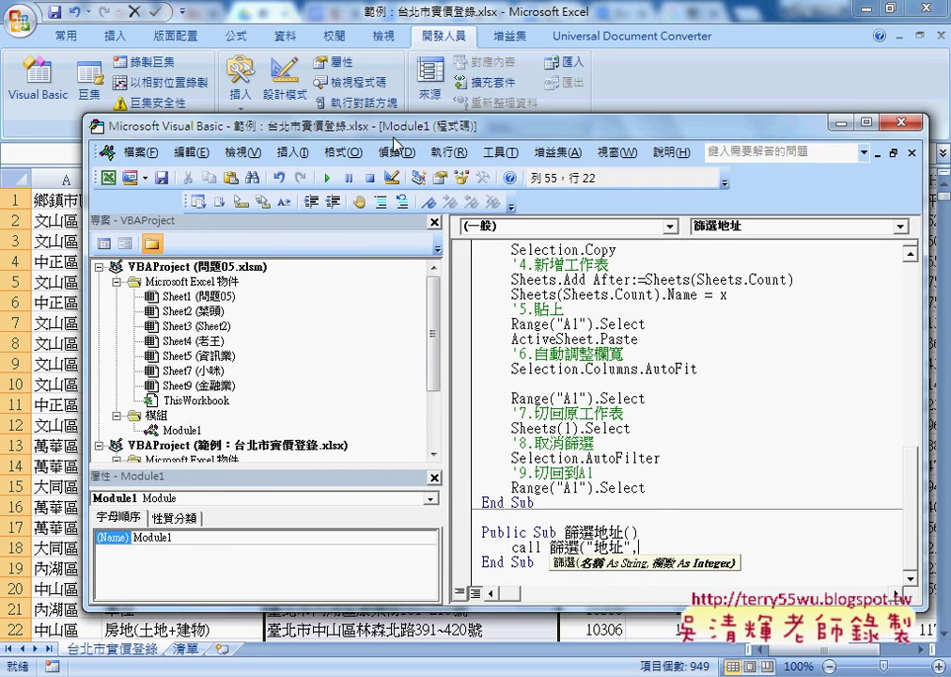
drag(373, 94, 504, 264)
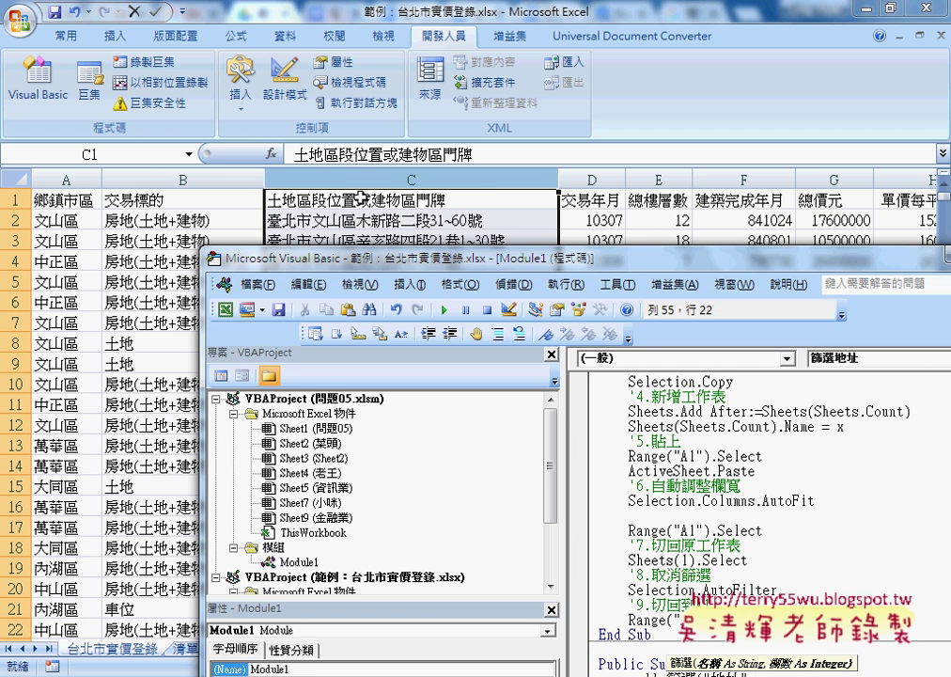
drag(489, 260, 313, 56)
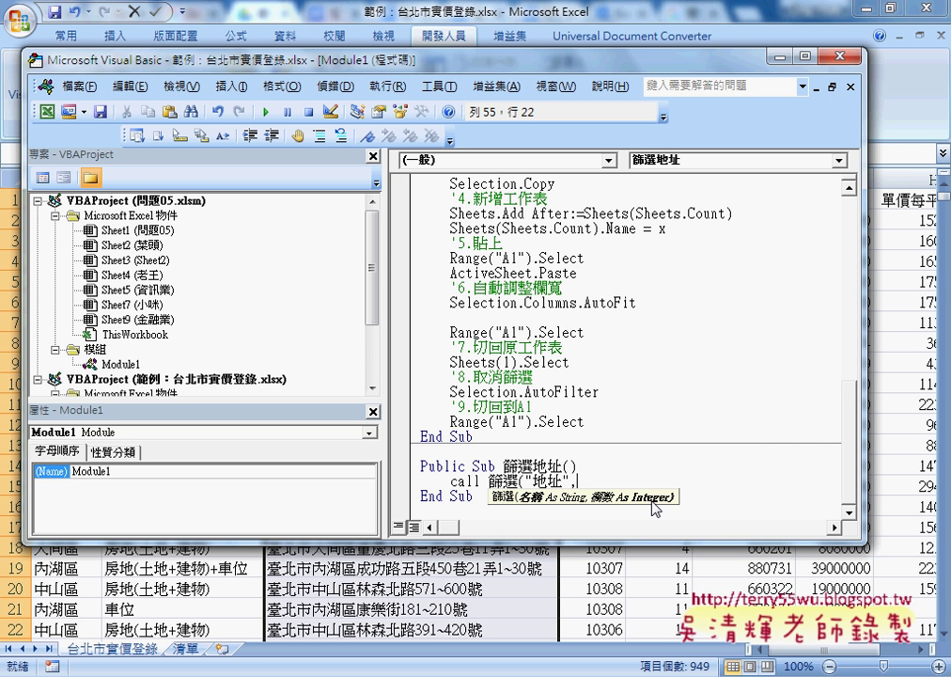
text(3)
text())
click(707, 438)
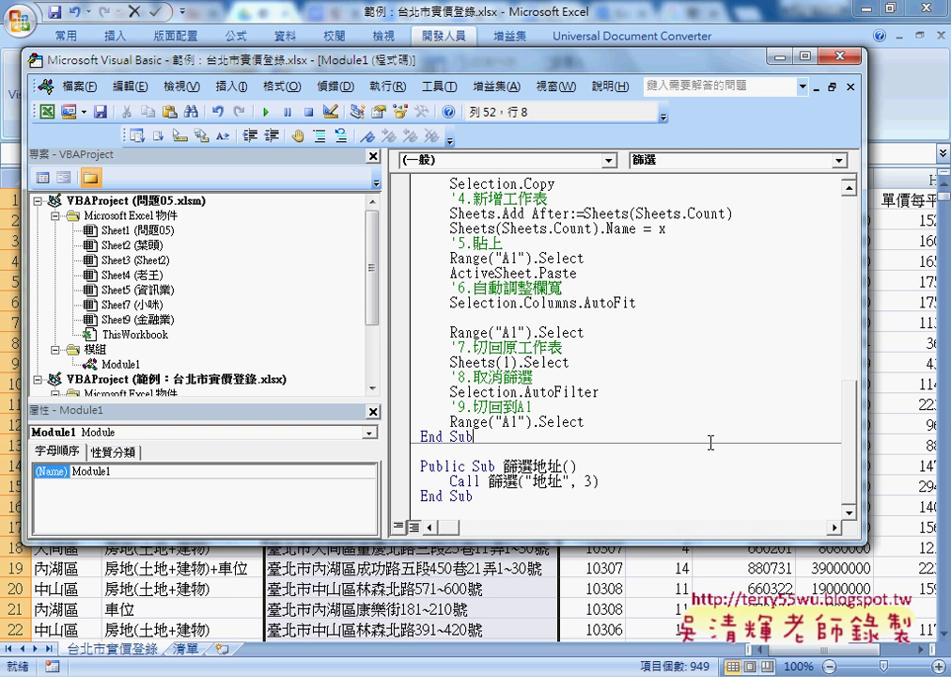
click(542, 482)
scroll(606, 467, up, 4)
scroll(606, 467, up, 6)
scroll(607, 467, up, 2)
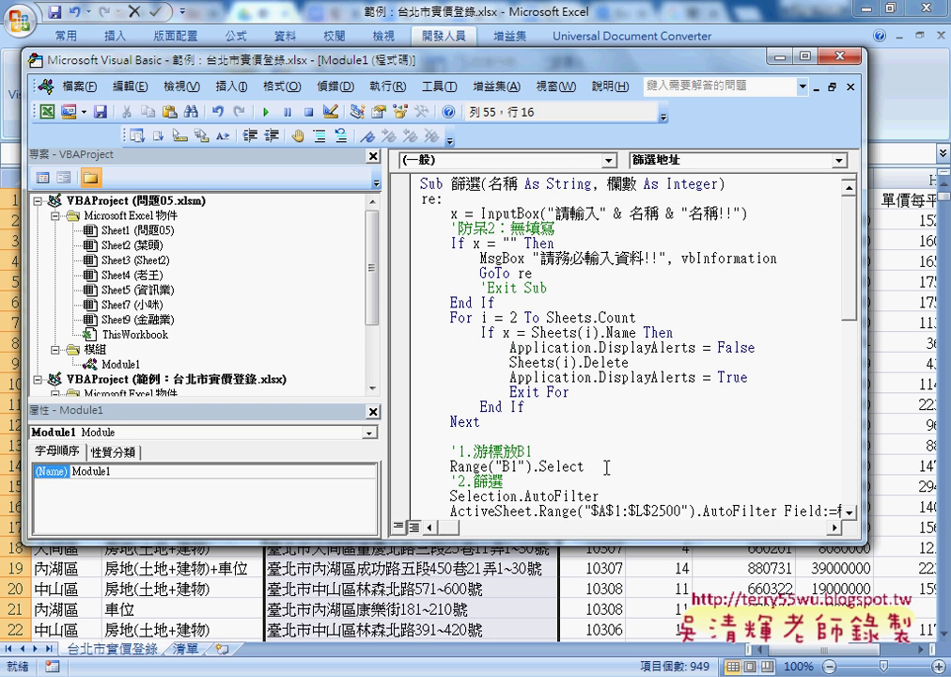
click(578, 184)
click(664, 185)
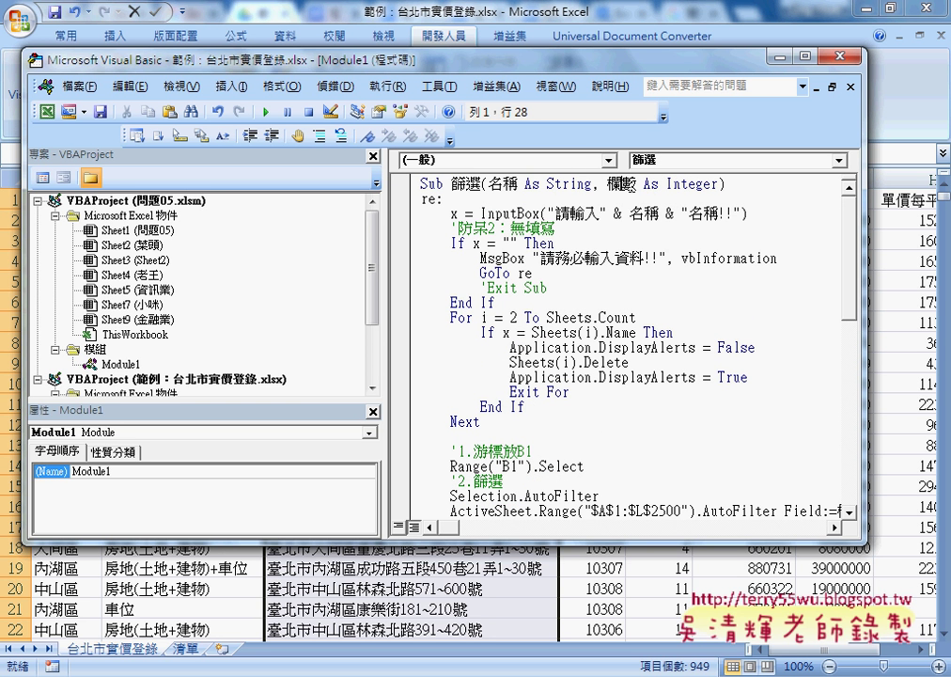
click(518, 214)
drag(406, 303, 409, 218)
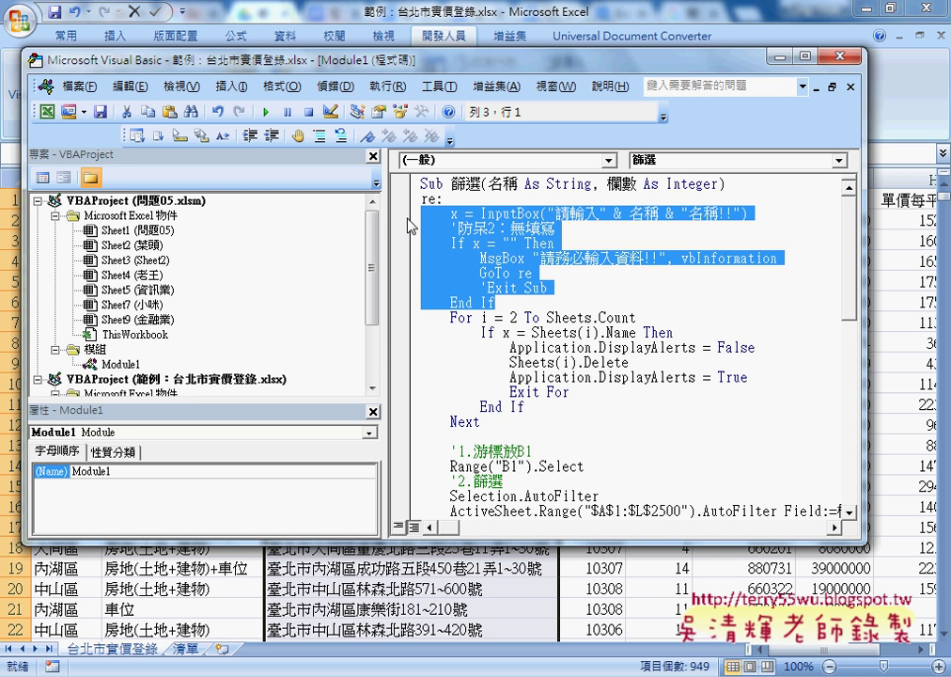
scroll(557, 284, down, 2)
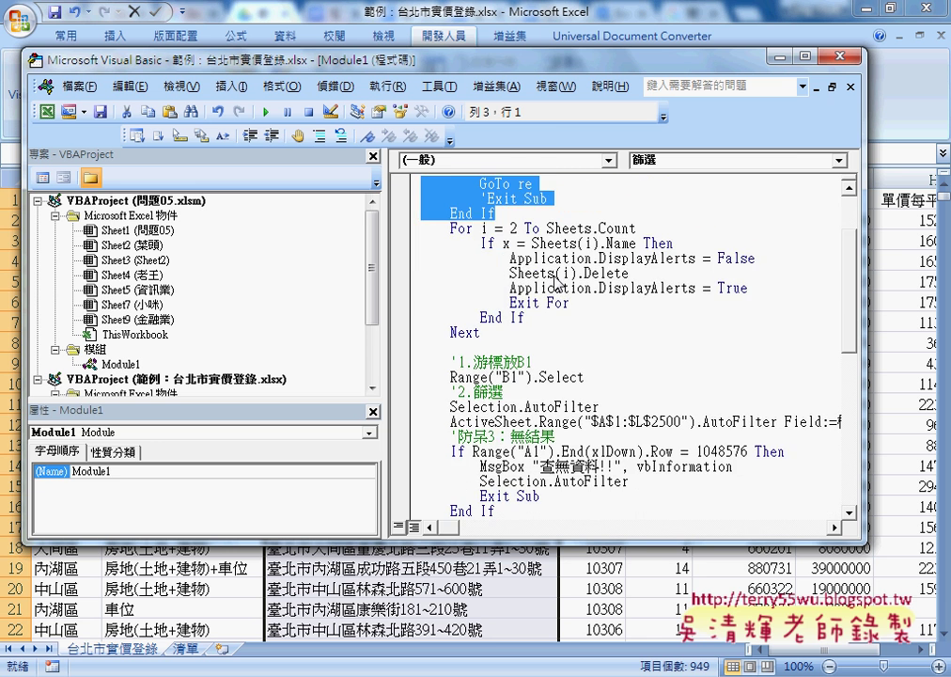
scroll(558, 282, up, 2)
click(481, 213)
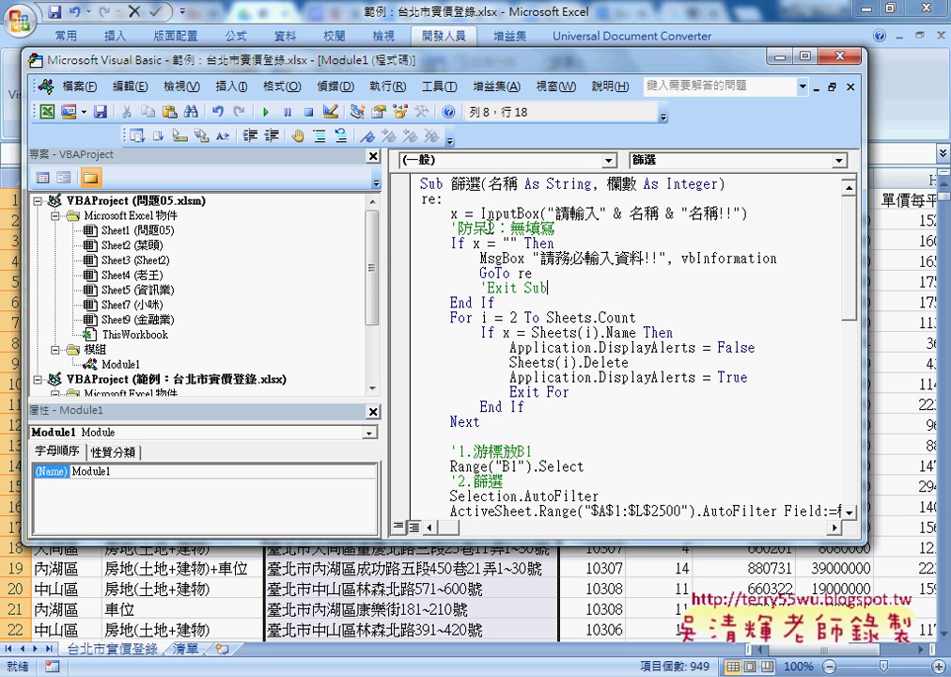
click(502, 243)
drag(495, 301, 421, 199)
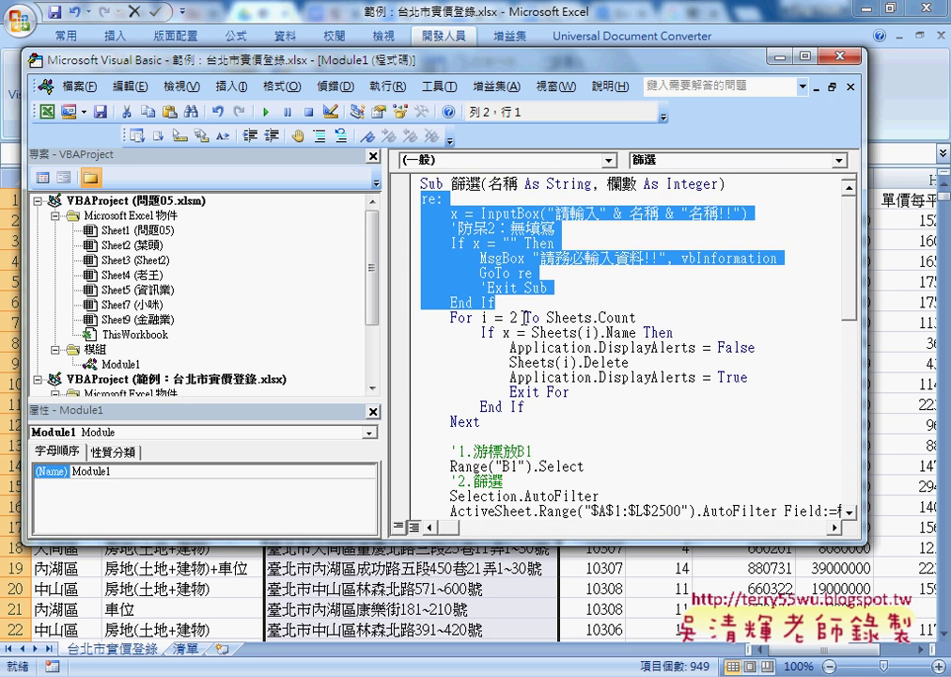
scroll(564, 329, down, 1)
mouse_move(480, 377)
mouse_down()
mouse_move(429, 318)
mouse_move(421, 273)
mouse_up()
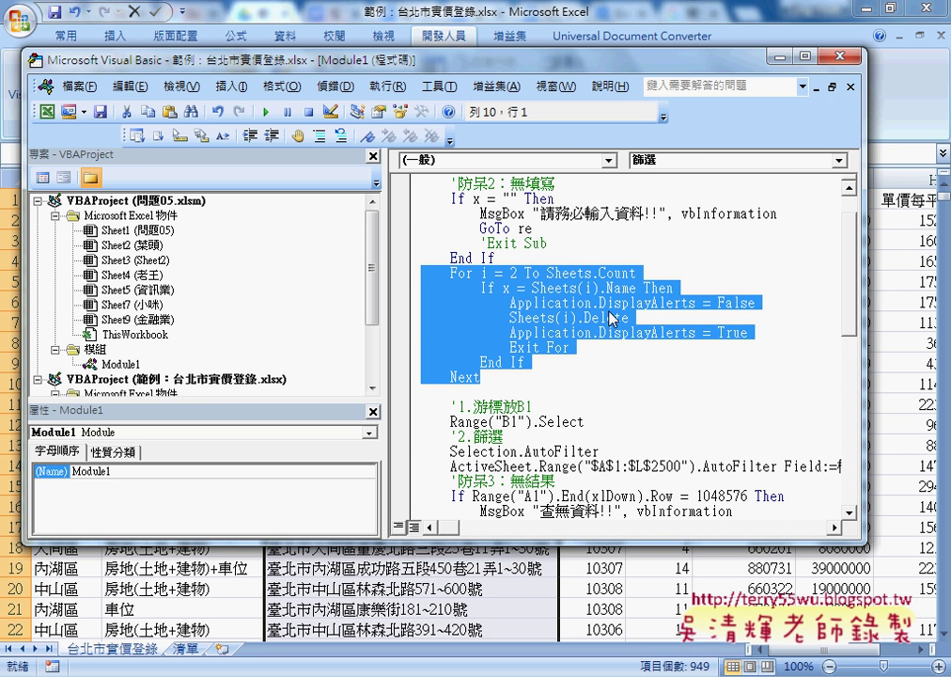
click(421, 273)
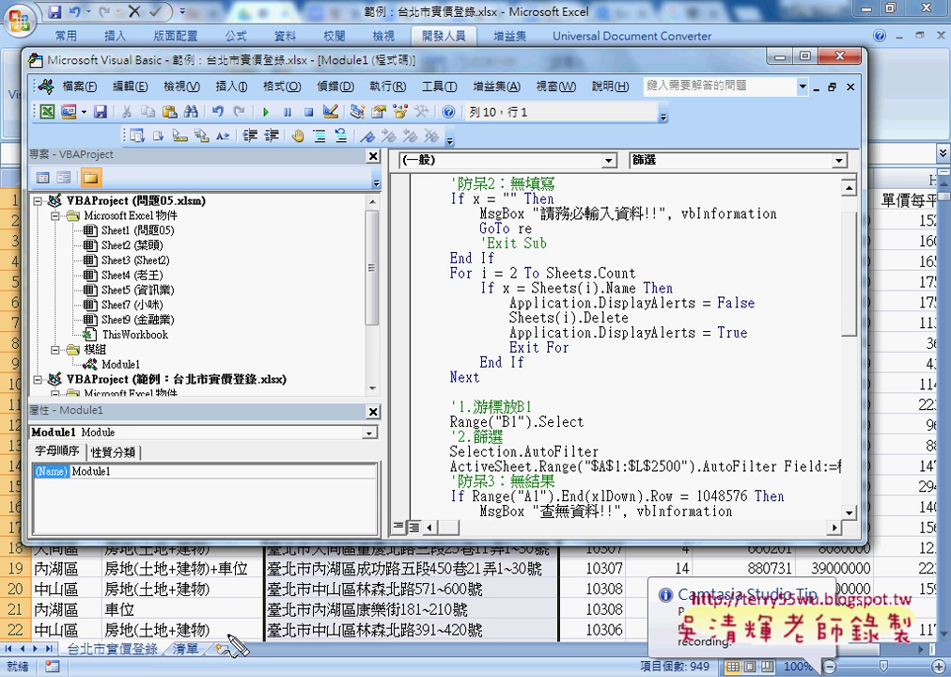
- Annotate the two worksheet tabs, pointing out the 清單 sheet, then clear the annotations
drag(199, 639, 178, 625)
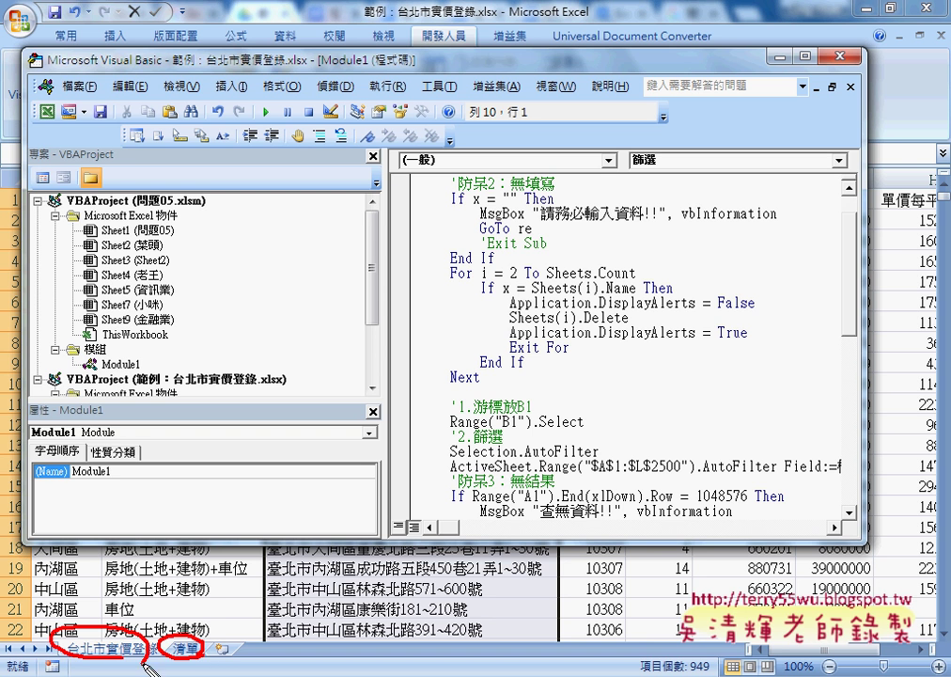
drag(166, 564, 185, 565)
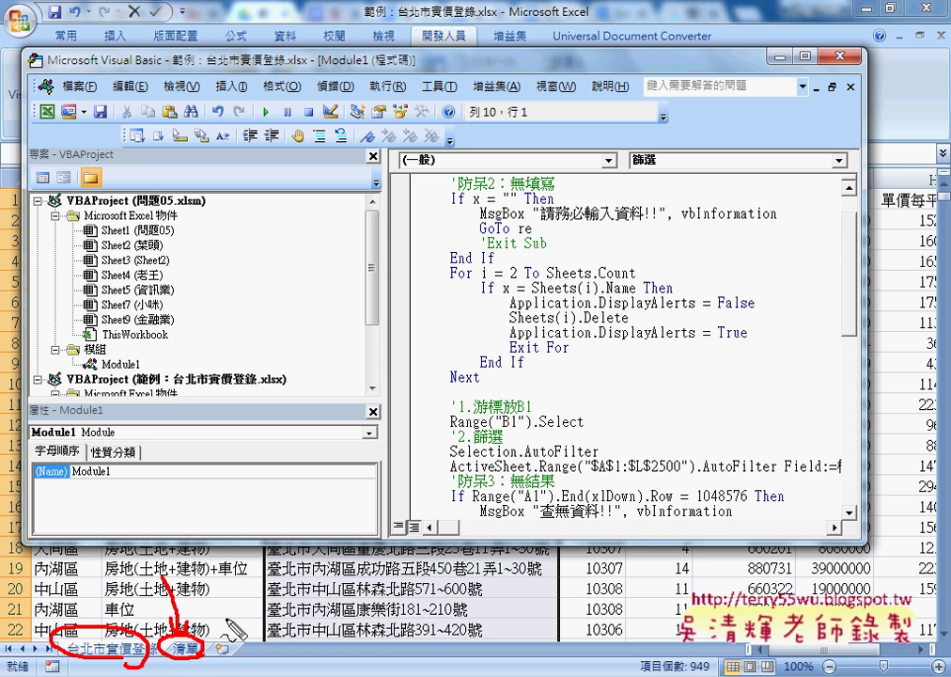
key(Escape)
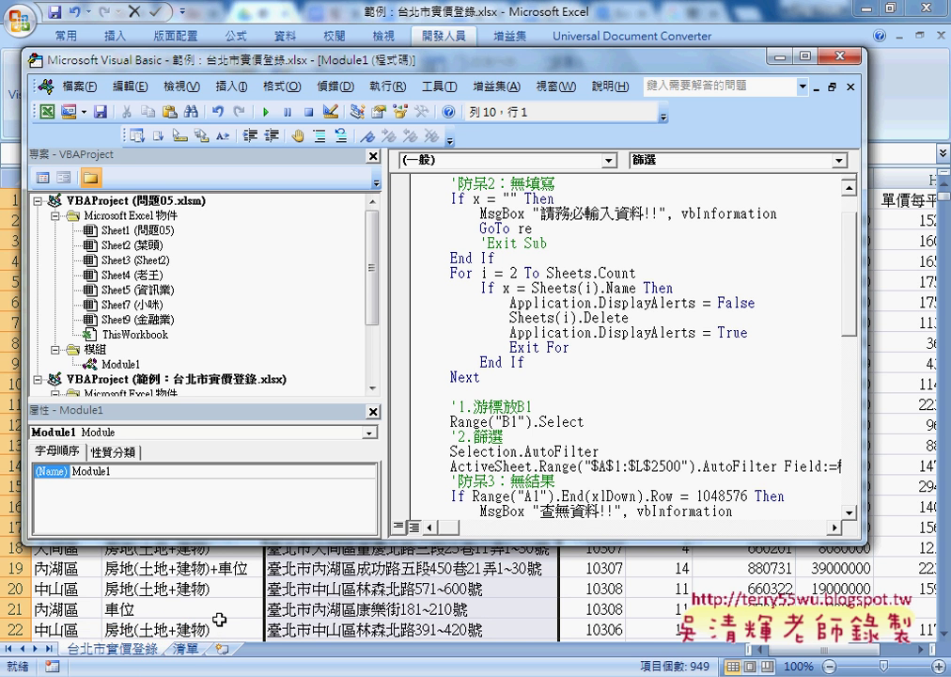
- Change the loop to 'For i = 3 To Sheets.Count' and scroll to the no-result filter-removal line
double_click(514, 272)
text(3)
scroll(512, 291, down, 2)
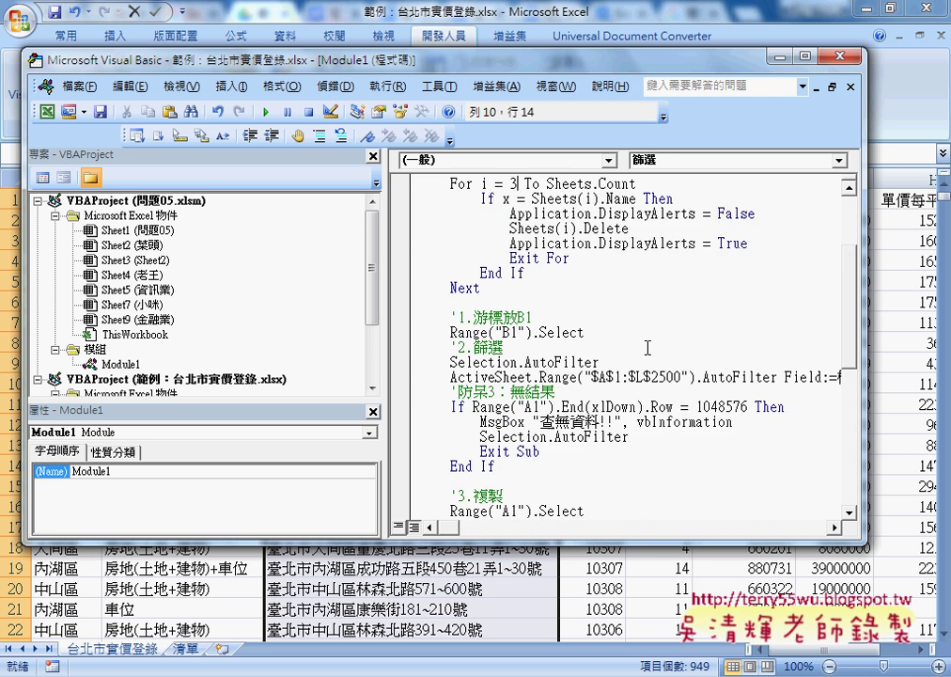
scroll(535, 296, down, 1)
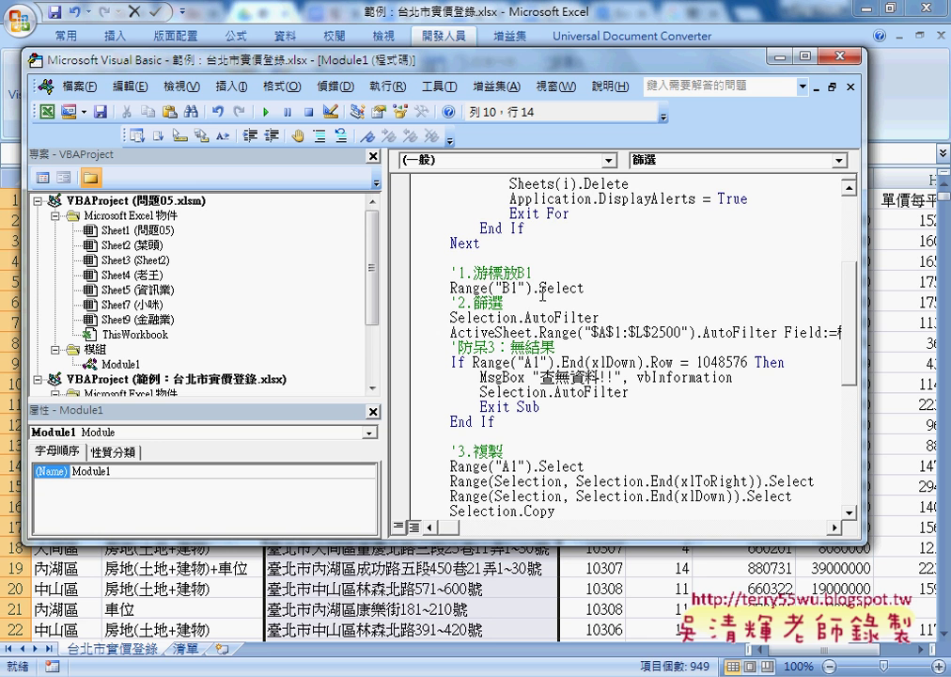
scroll(508, 288, down, 1)
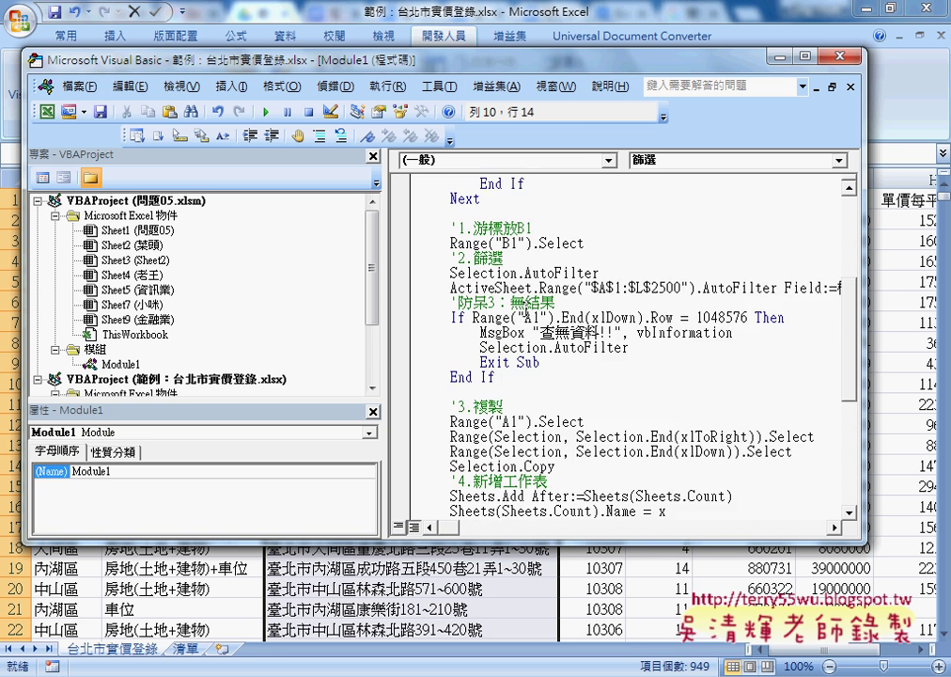
scroll(513, 282, down, 1)
scroll(640, 282, down, 1)
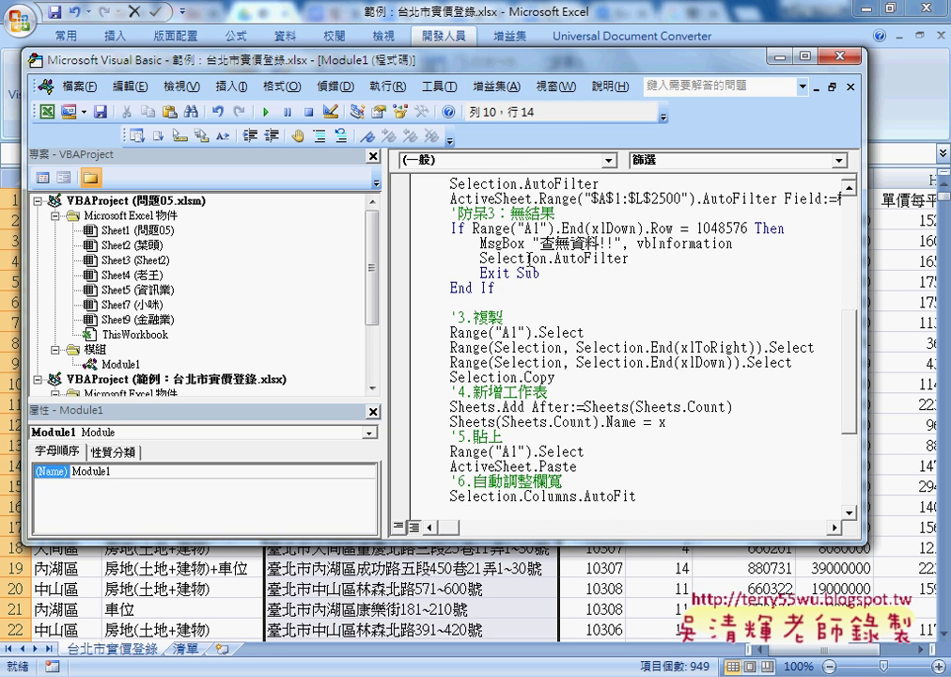
click(589, 258)
- Maximize the VBA editor and highlight the Criterial:=x argument of the AutoFilter line
double_click(634, 52)
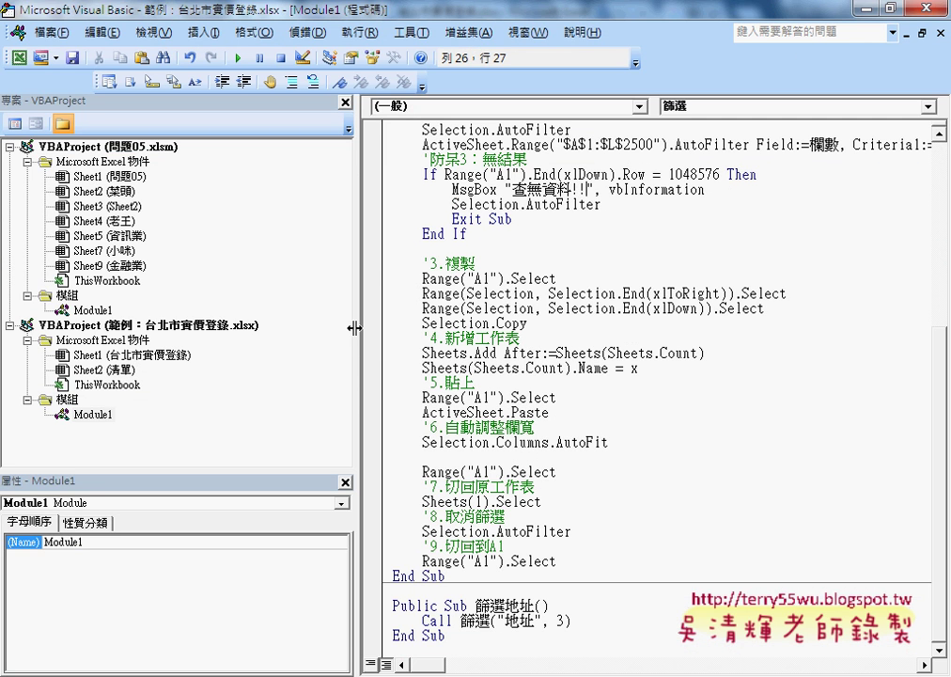
drag(357, 324, 202, 324)
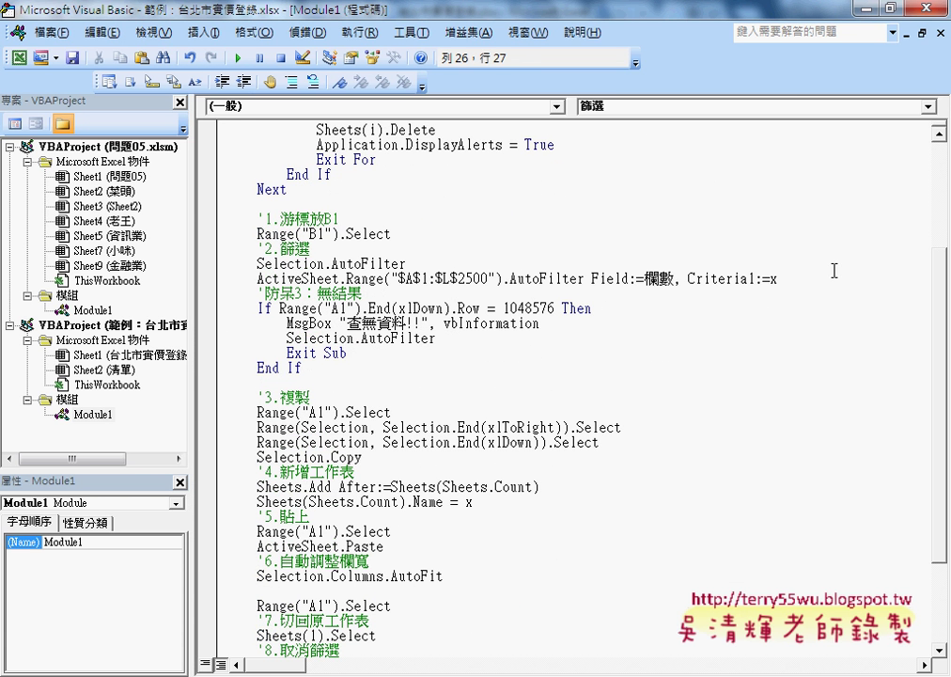
double_click(773, 279)
drag(694, 280, 778, 279)
- Restore the editor, bring the worksheet forward, then switch to the Google Drive folder
mouse_move(481, 9)
mouse_down()
mouse_move(400, 64)
mouse_move(707, 66)
mouse_up()
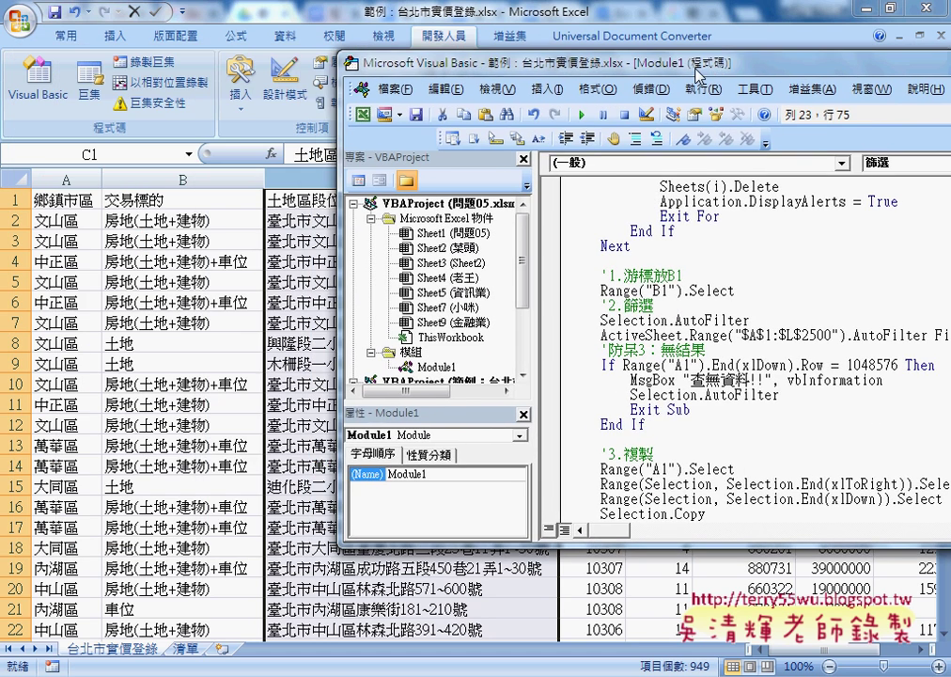
click(282, 323)
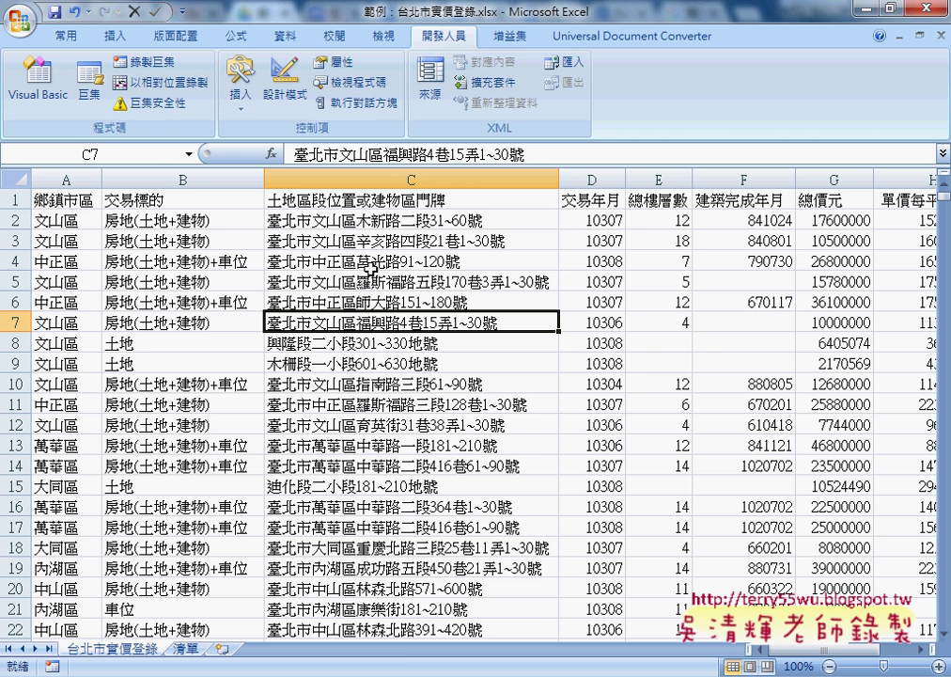
key(alt+Tab)
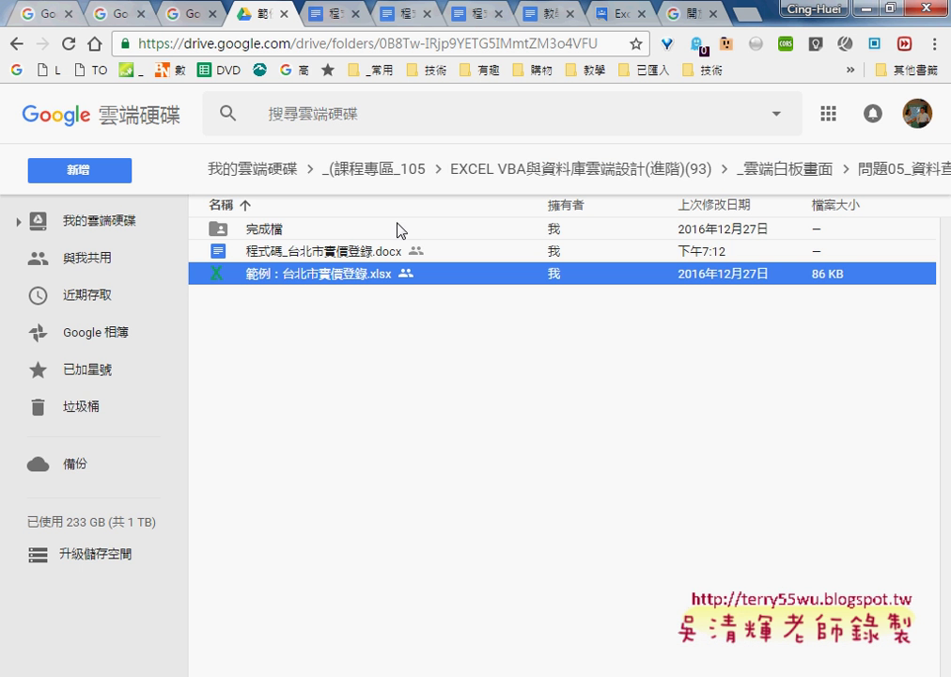
- Open the 程式碼 notes and scroll to 方法2's Criteria1:="=*" & x & "*" code
click(317, 17)
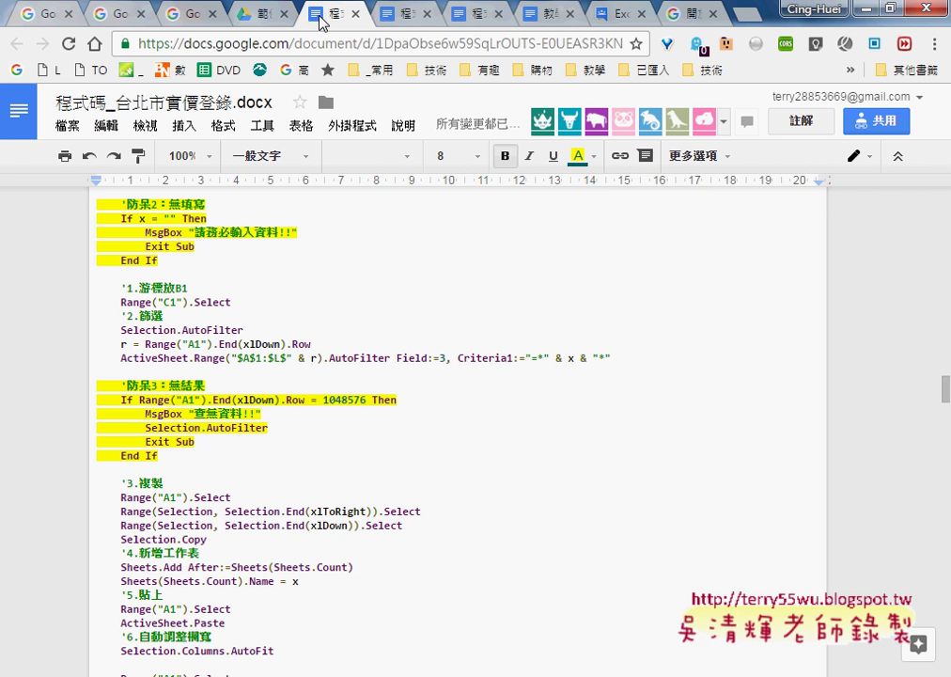
click(404, 14)
scroll(485, 328, up, 10)
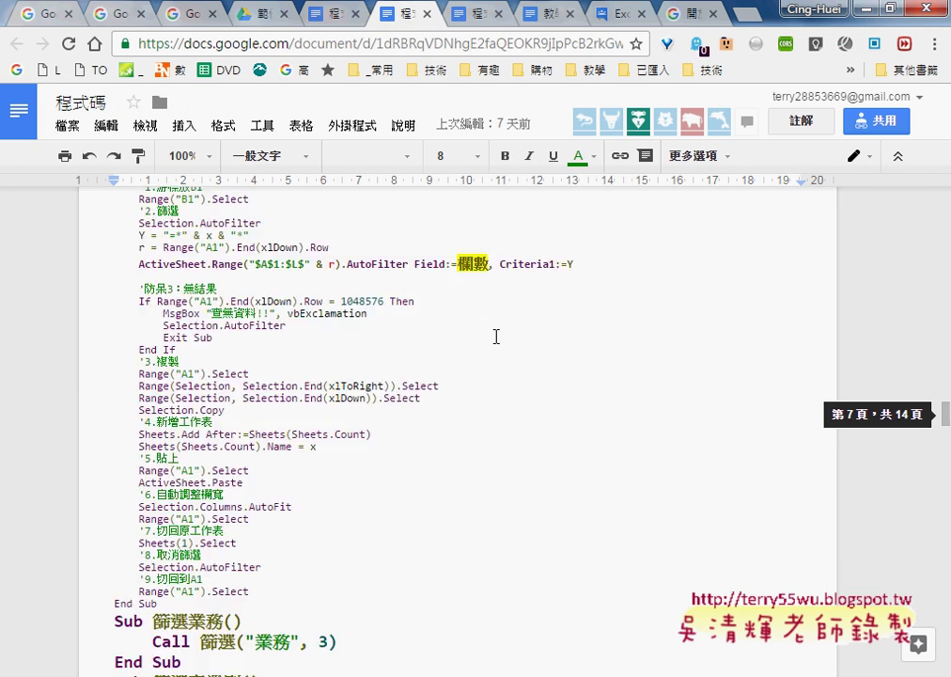
scroll(485, 327, up, 8)
scroll(489, 330, up, 5)
scroll(495, 336, up, 5)
scroll(494, 336, up, 5)
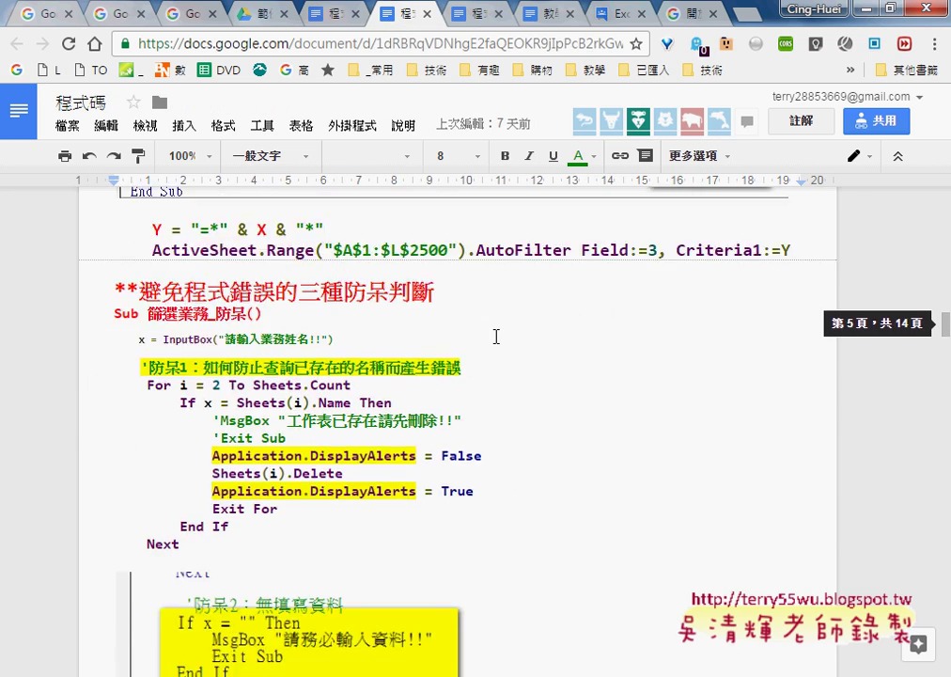
scroll(494, 337, up, 5)
scroll(495, 337, up, 2)
scroll(592, 457, down, 2)
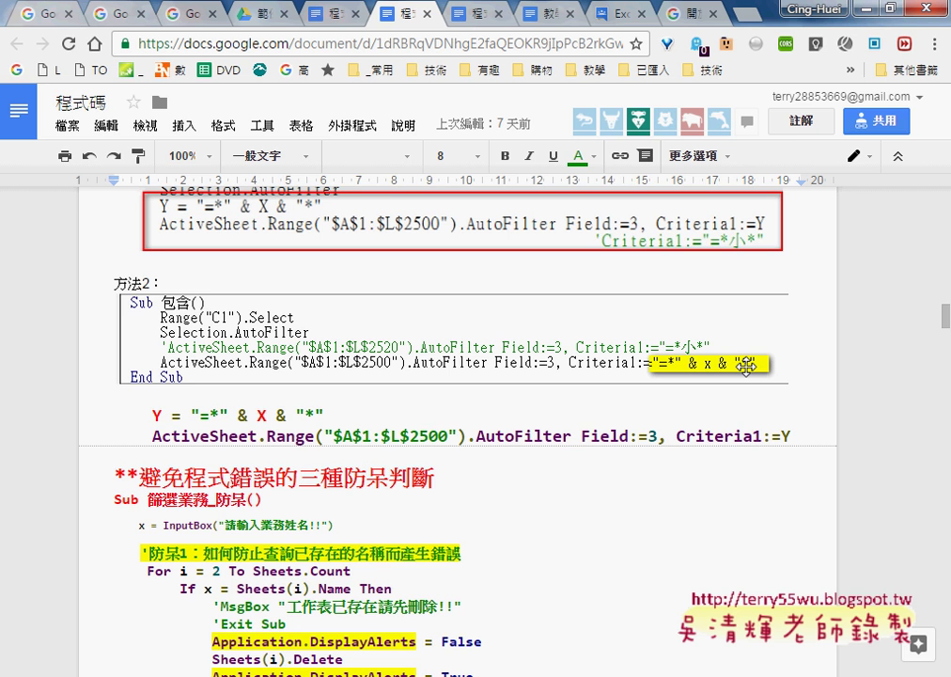
- Bring the Excel VBA editor to the front, moved left and widened
click(863, 10)
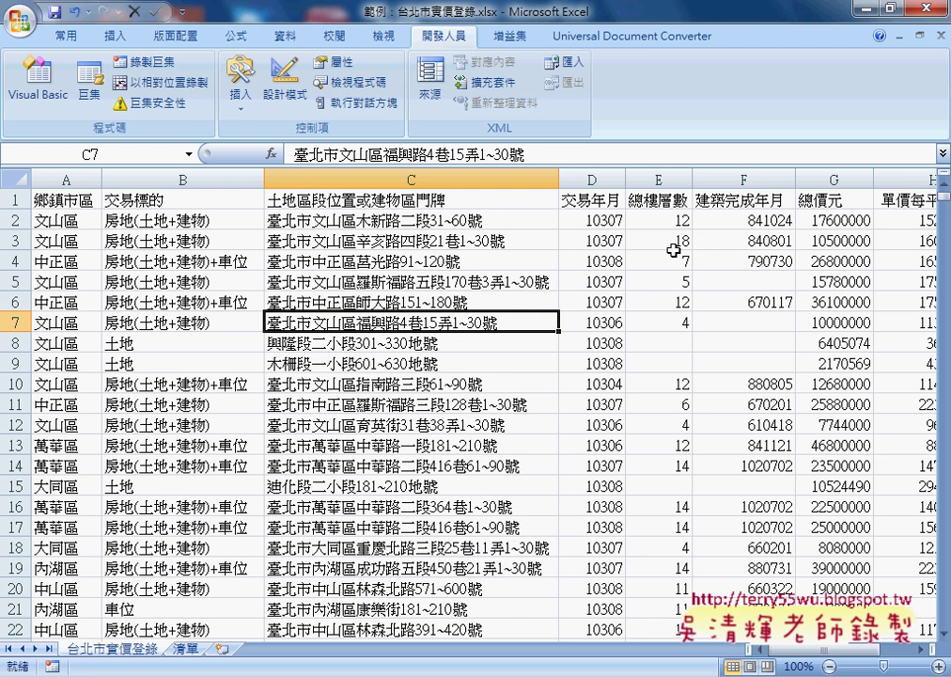
mouse_move(509, 646)
click(626, 578)
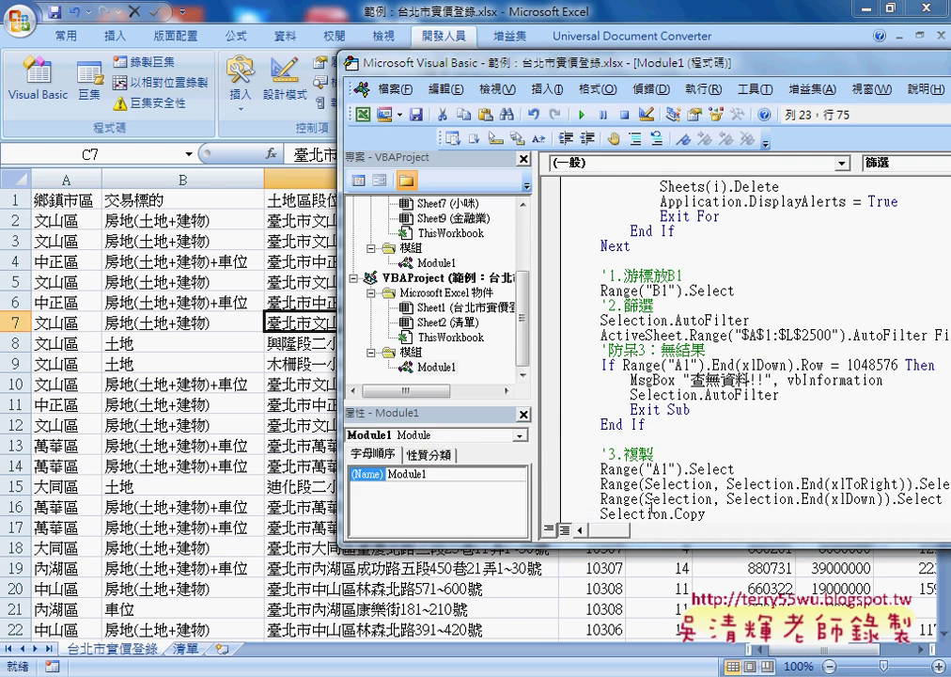
drag(594, 62, 207, 56)
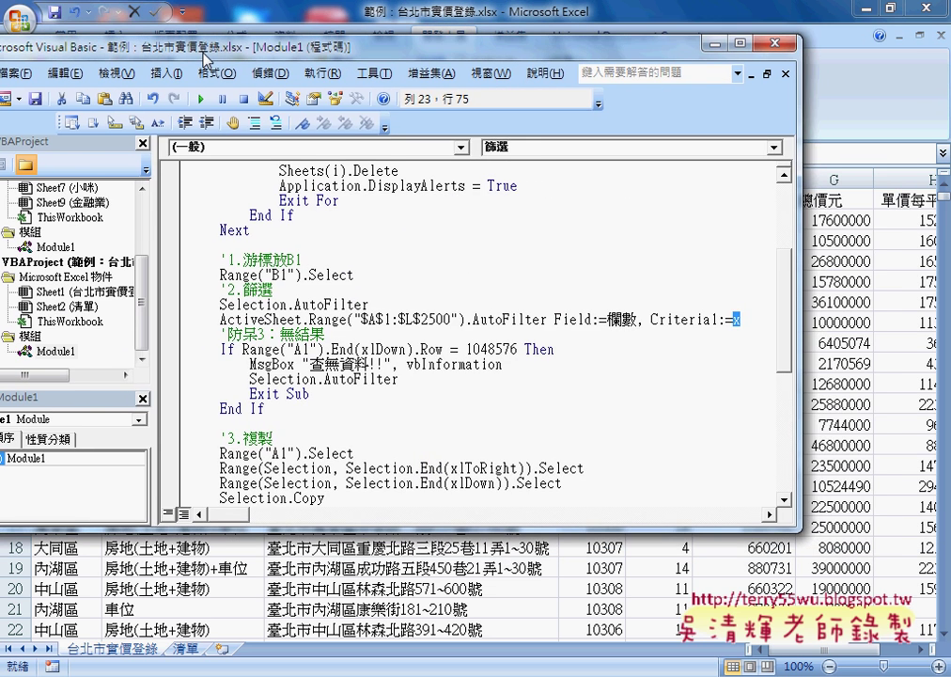
drag(797, 327, 903, 327)
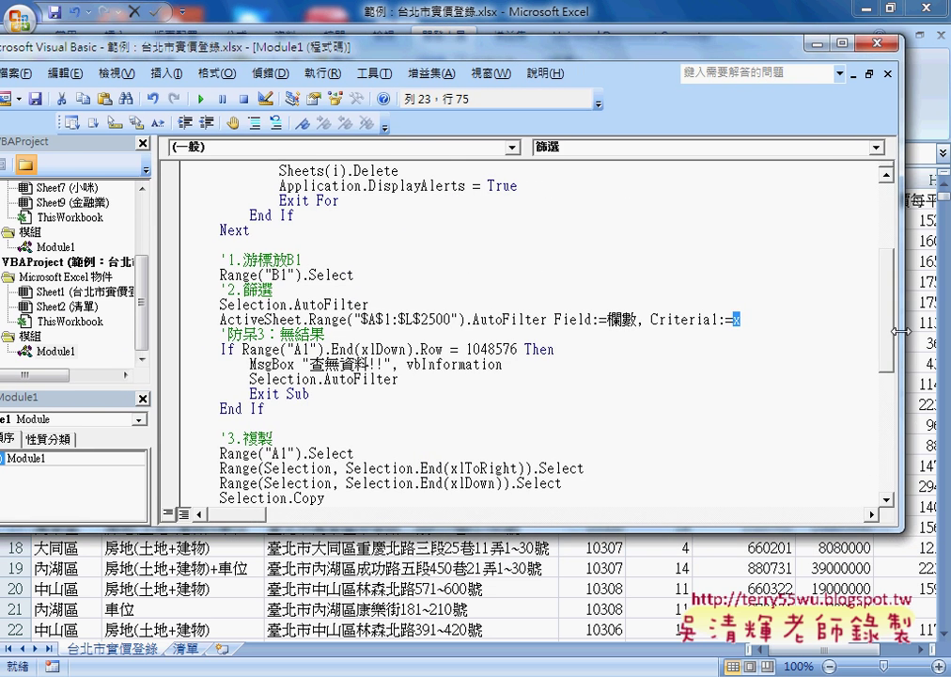
- Replace the filter criterion x with "=*" & x & "*" in the AutoFilter line
double_click(737, 321)
key(Left)
text("")
text(=)
text(*)
key(Right)
text(& x )
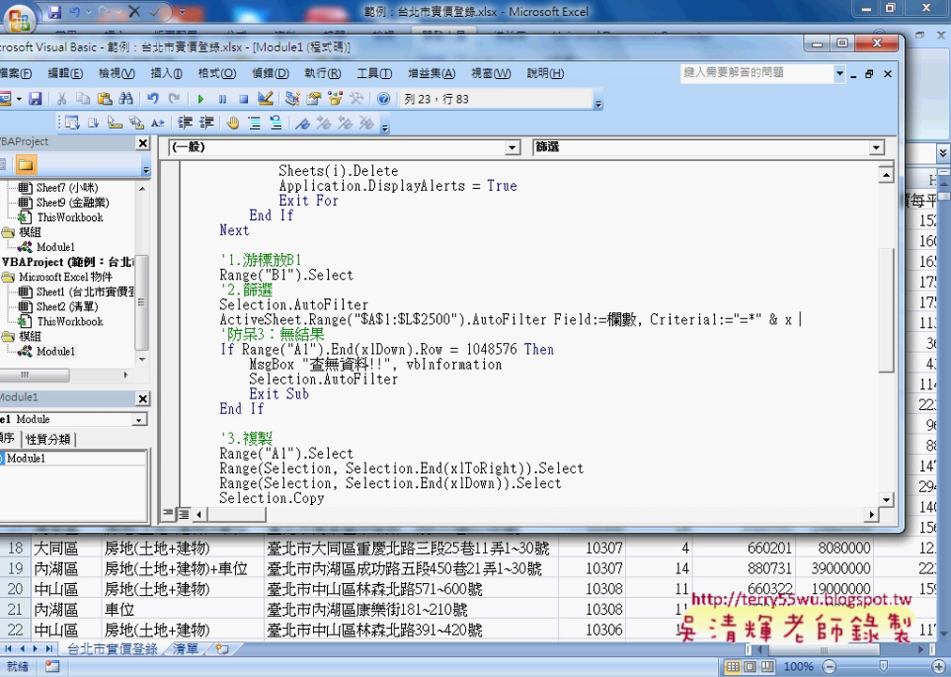
text(& "")
key(Left)
text(*)
- Point out the "=*" wildcard, then move down into the 篩選地址 procedure
mouse_move(740, 320)
mouse_down()
mouse_move(754, 321)
mouse_move(732, 321)
mouse_up()
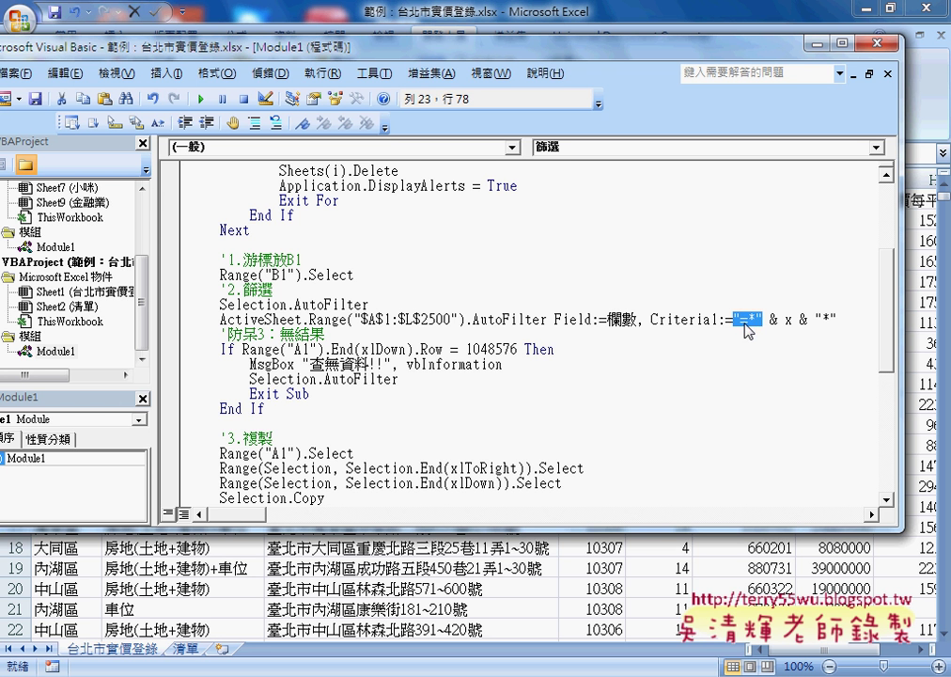
double_click(729, 321)
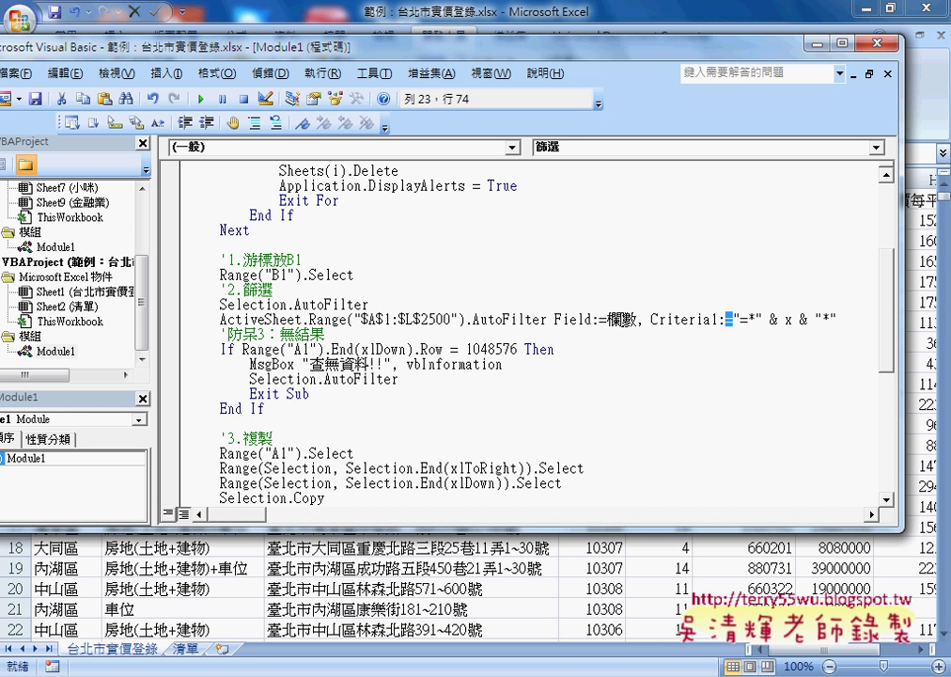
click(796, 382)
scroll(791, 396, down, 6)
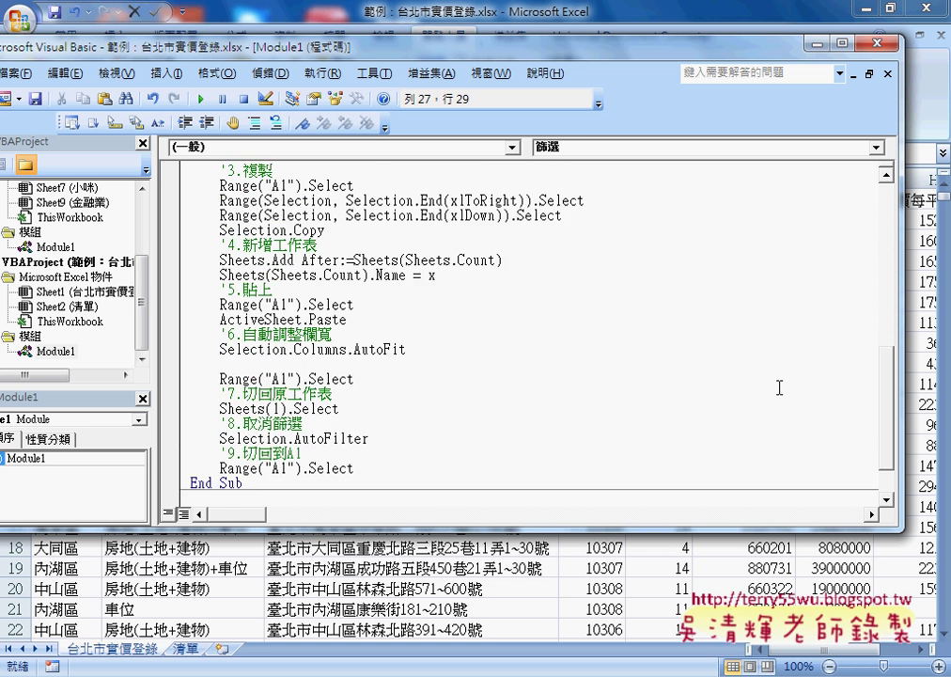
scroll(791, 396, down, 1)
click(285, 467)
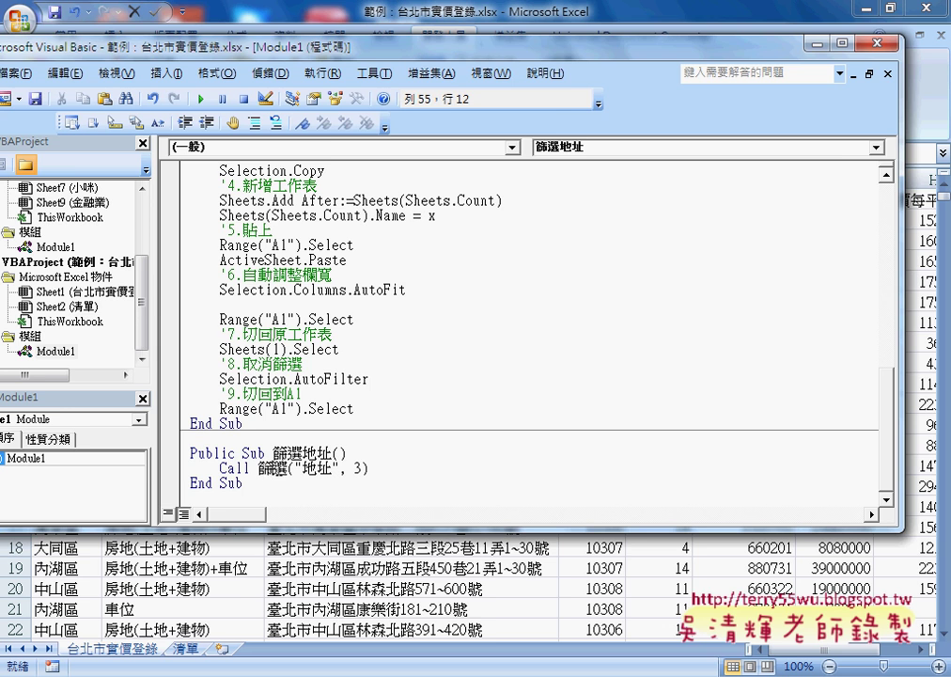
- Insert a Form Control button drawn over columns K–L of the worksheet
key(alt+F11)
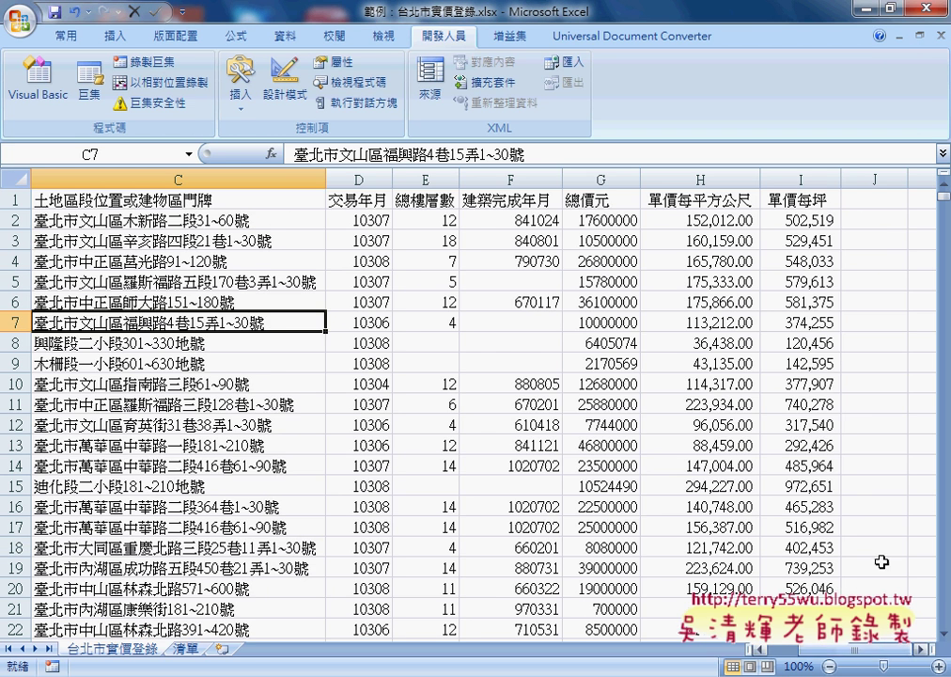
click(916, 648)
click(916, 649)
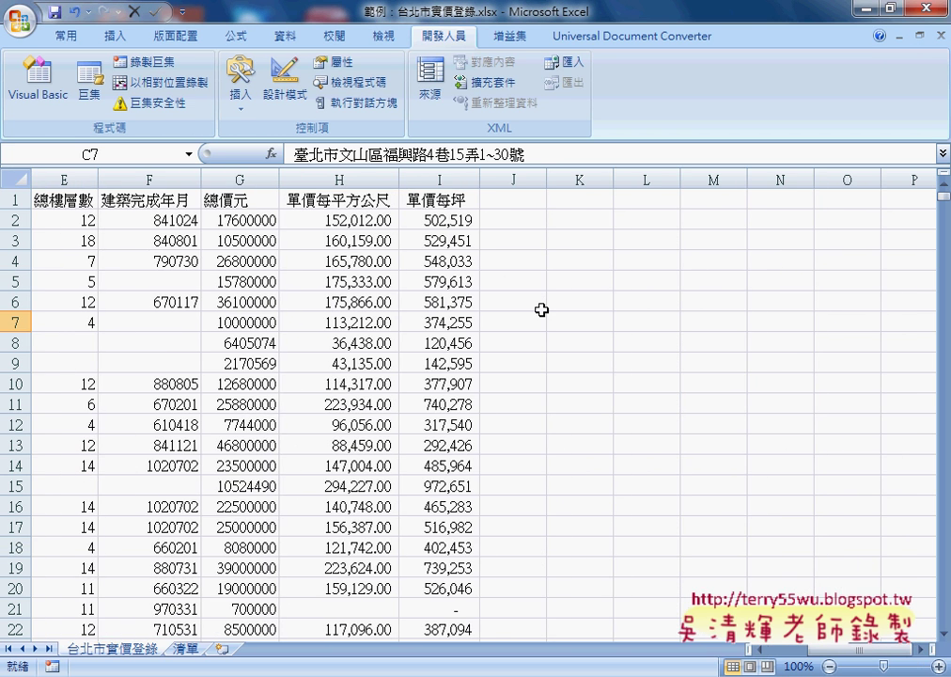
click(240, 89)
click(233, 152)
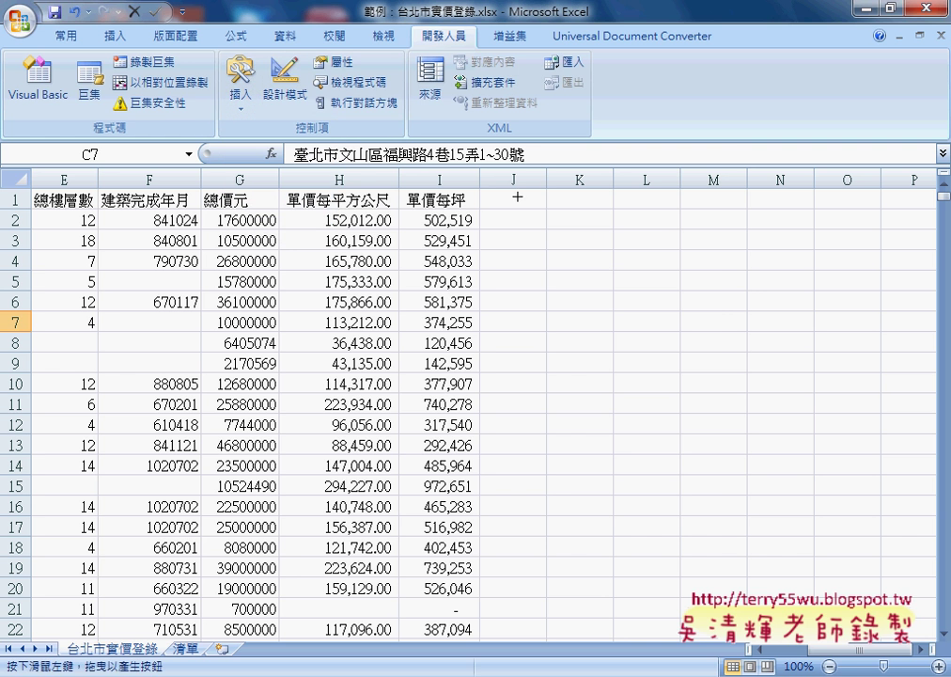
drag(655, 230, 519, 189)
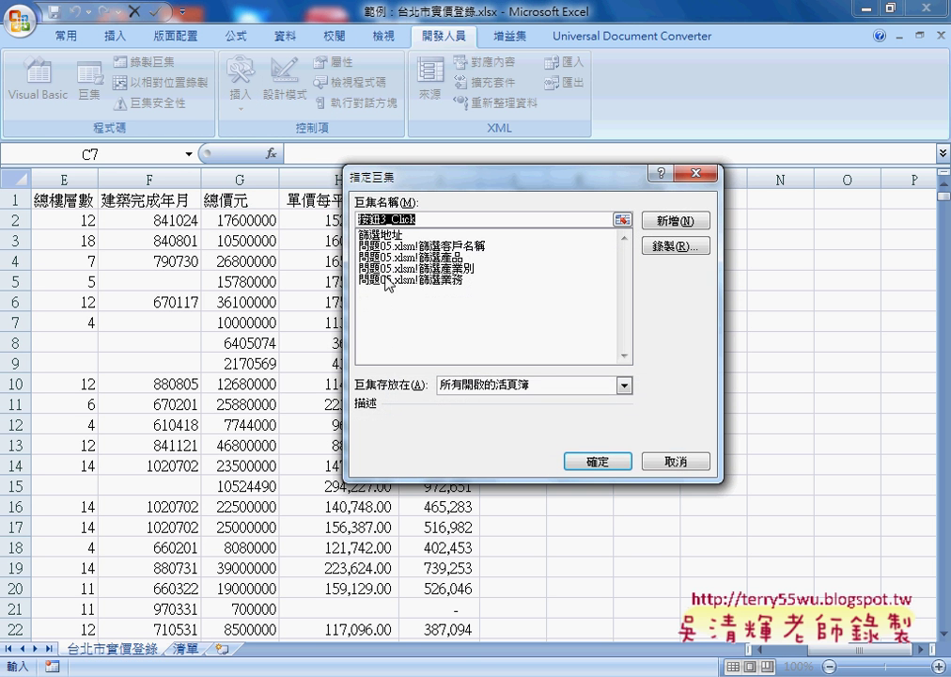
- Assign the 篩選地址 macro to the button and caption it 篩選地址
double_click(406, 218)
right_click(376, 218)
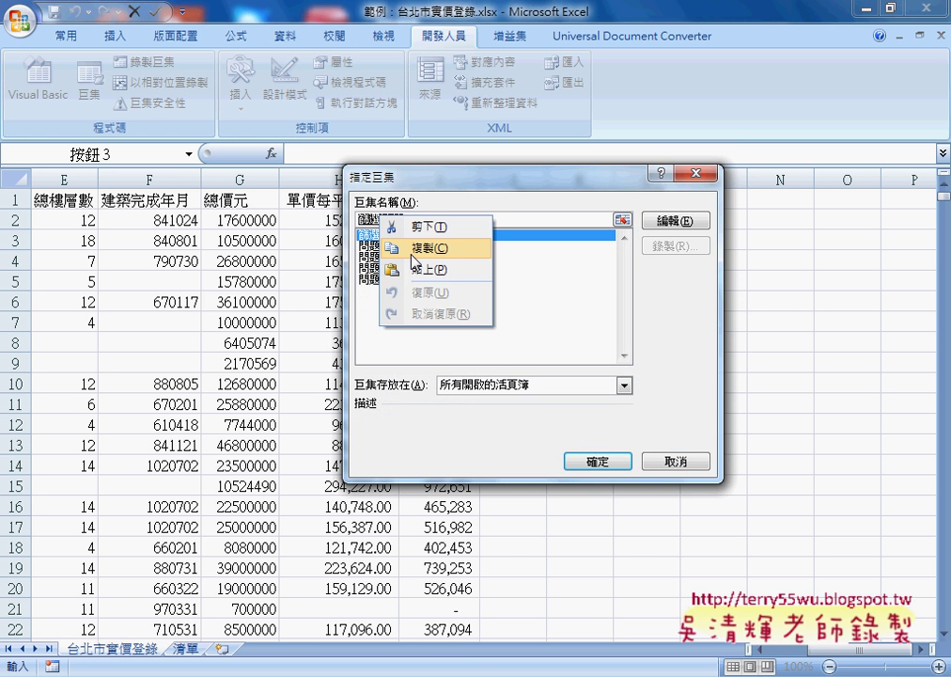
click(409, 242)
click(607, 466)
click(627, 215)
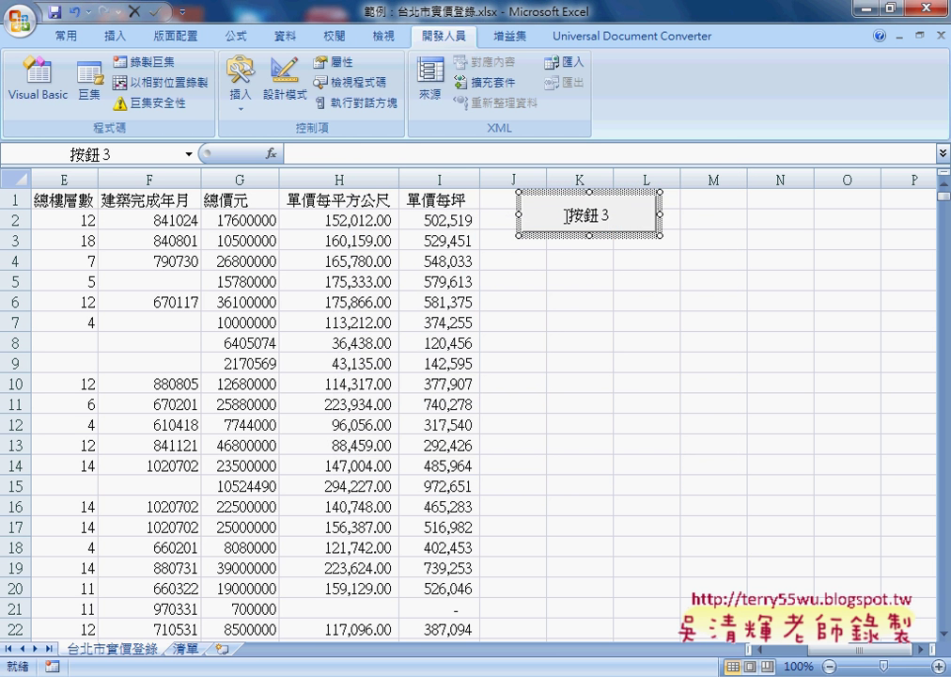
drag(524, 216, 646, 217)
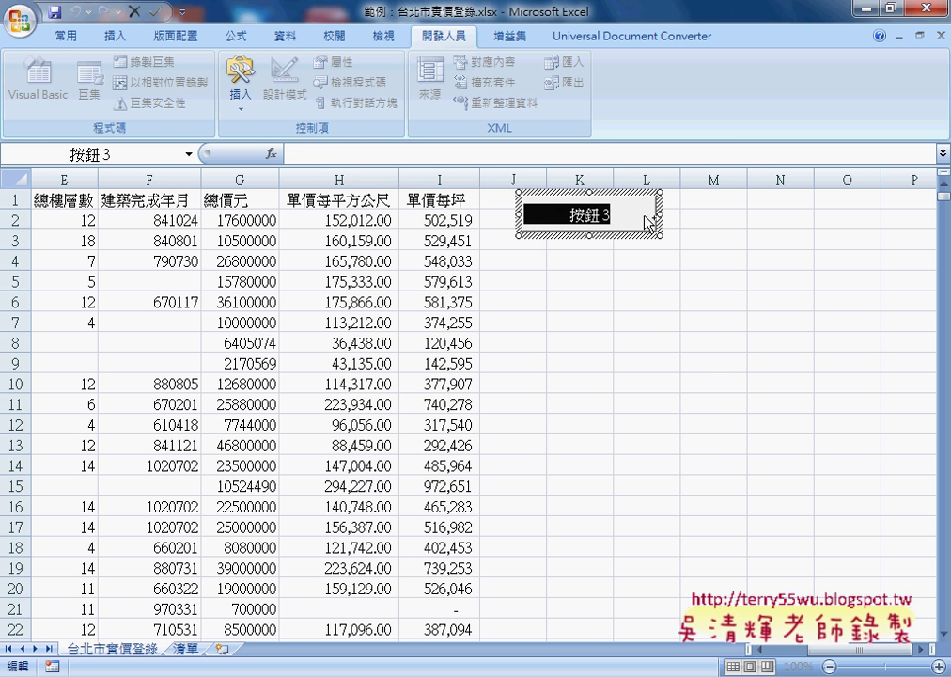
text(篩選地址)
click(779, 306)
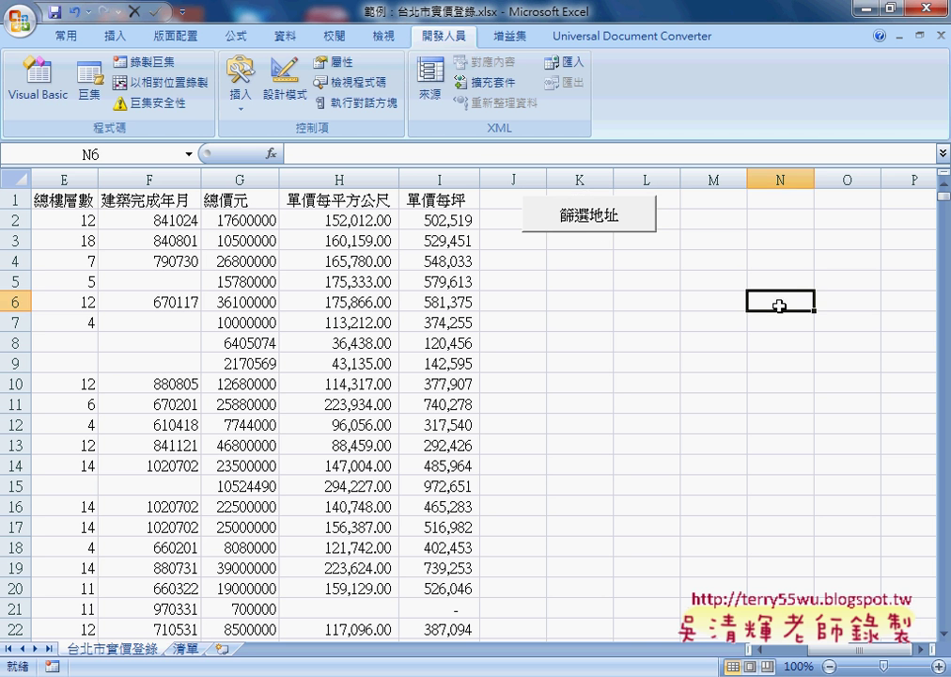
- Set the button's Format Control properties to Don't move or size with cells
right_click(592, 217)
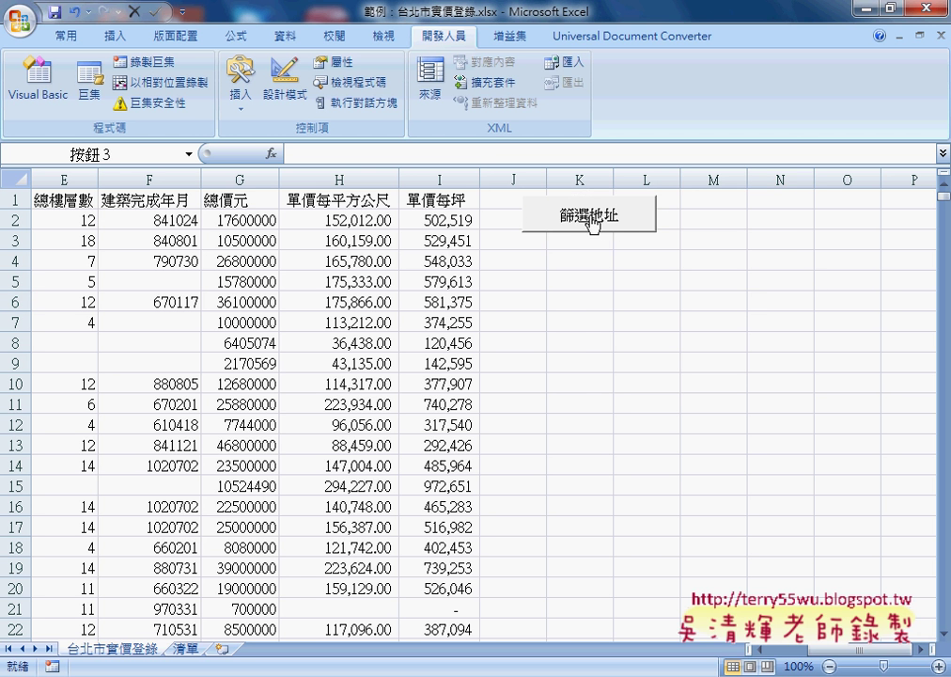
click(649, 391)
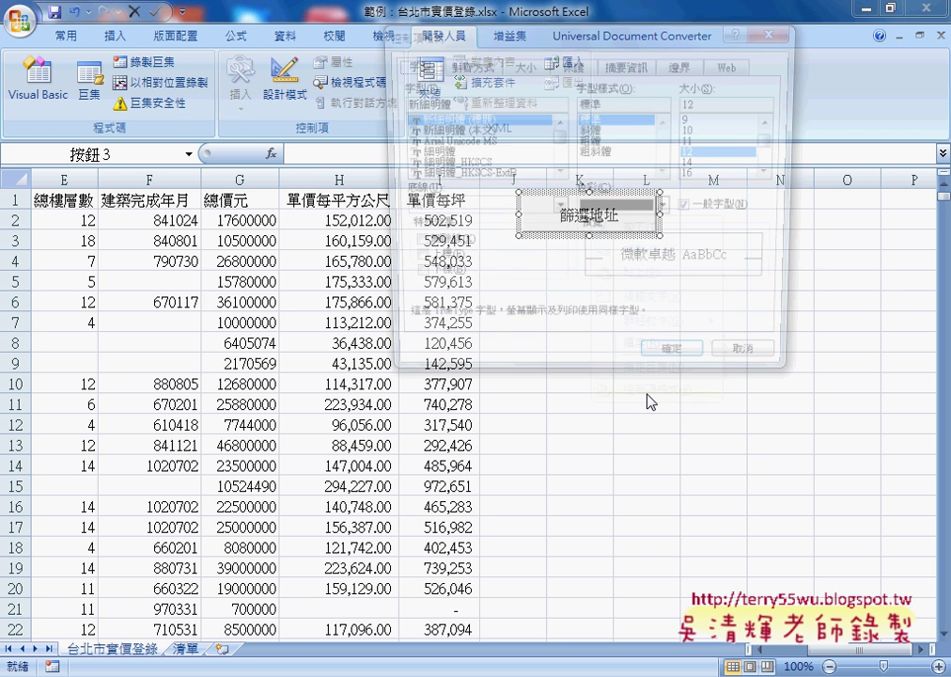
click(639, 66)
drag(564, 31, 450, 252)
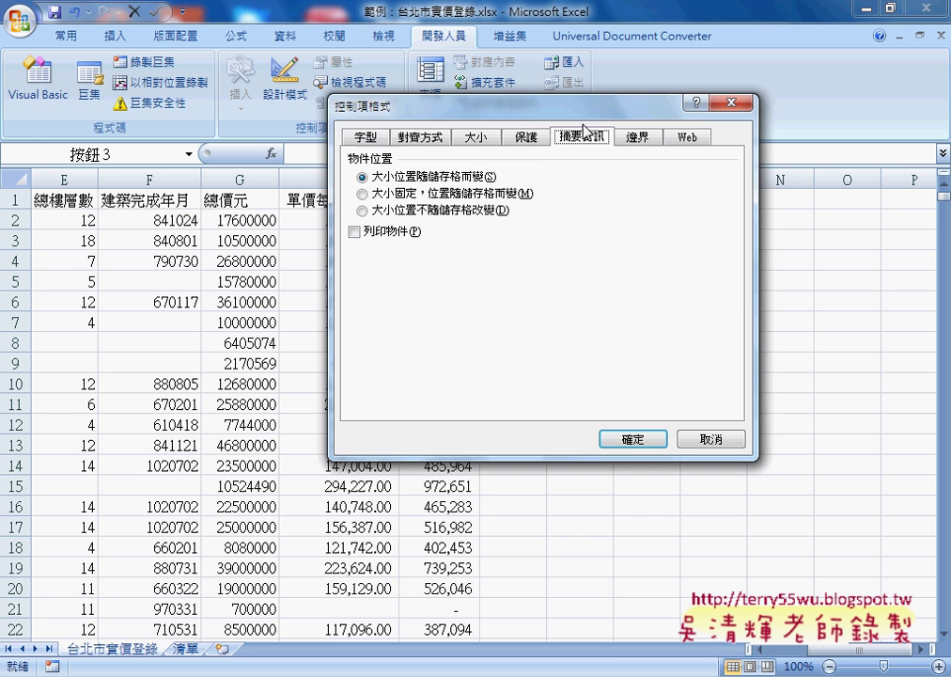
click(333, 360)
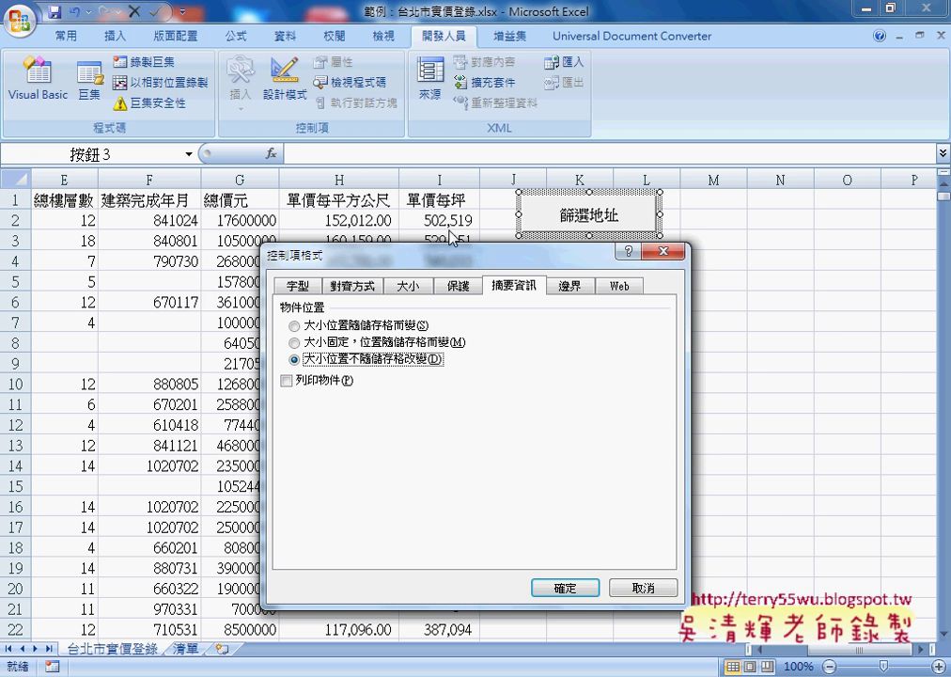
click(582, 589)
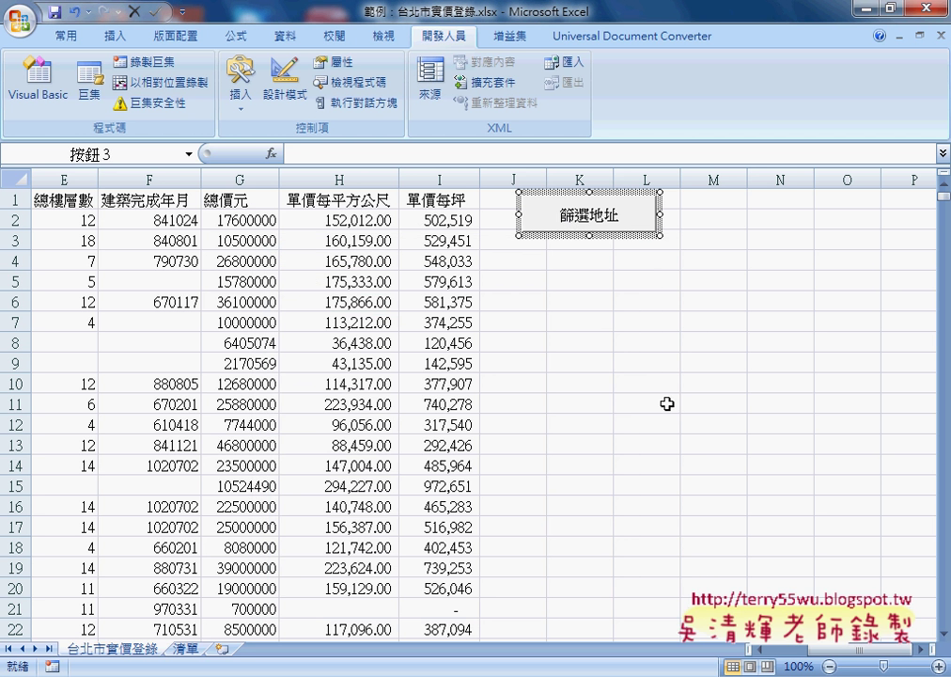
click(647, 403)
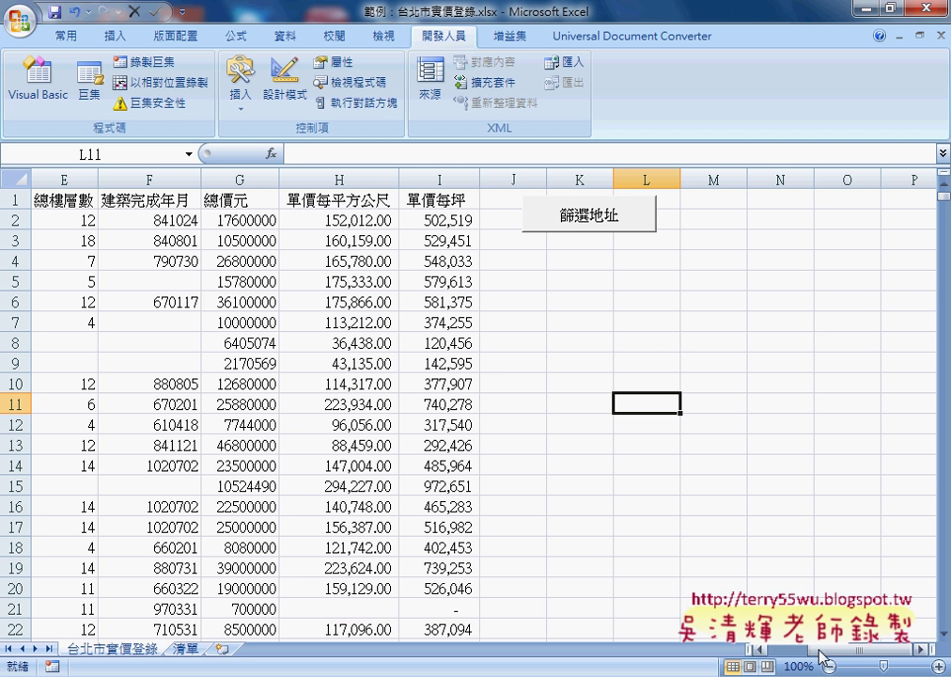
- Set a breakpoint on the Call 篩選("地址", 3) line in the VBA editor
drag(830, 660, 788, 660)
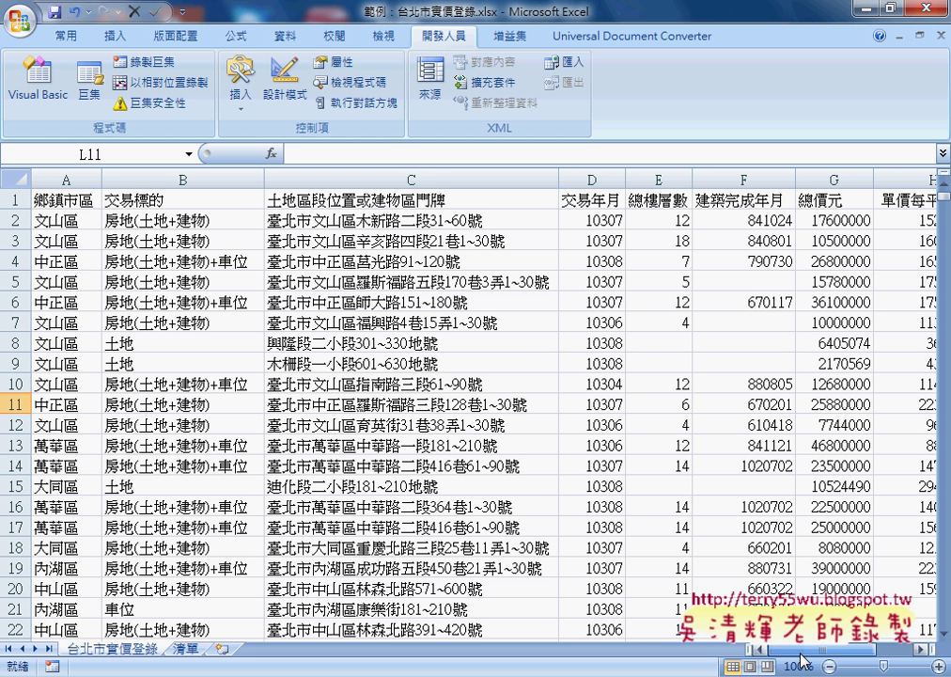
drag(801, 661, 814, 662)
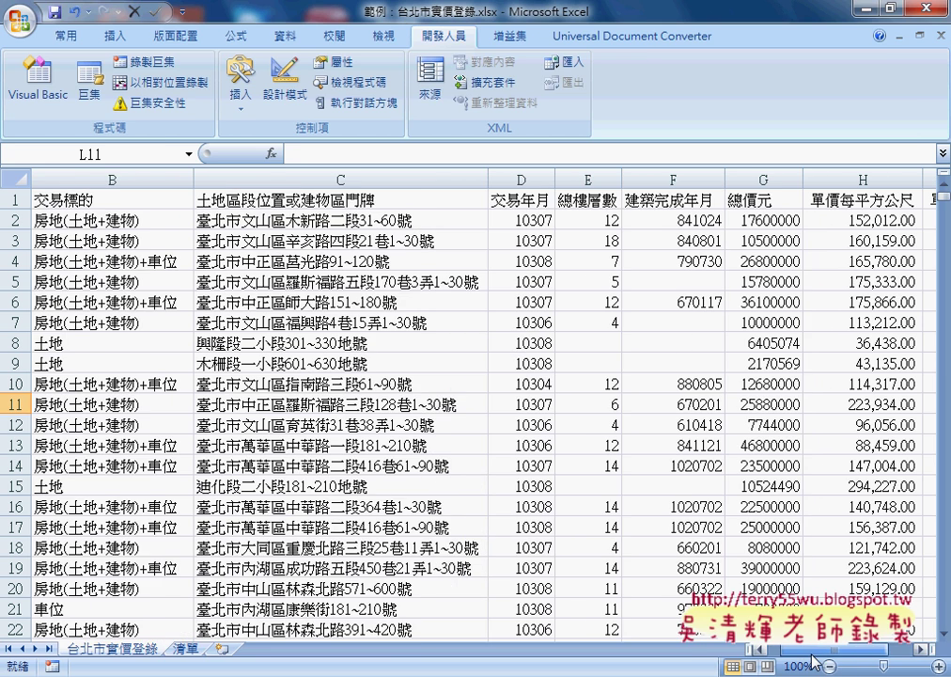
mouse_move(484, 658)
click(600, 595)
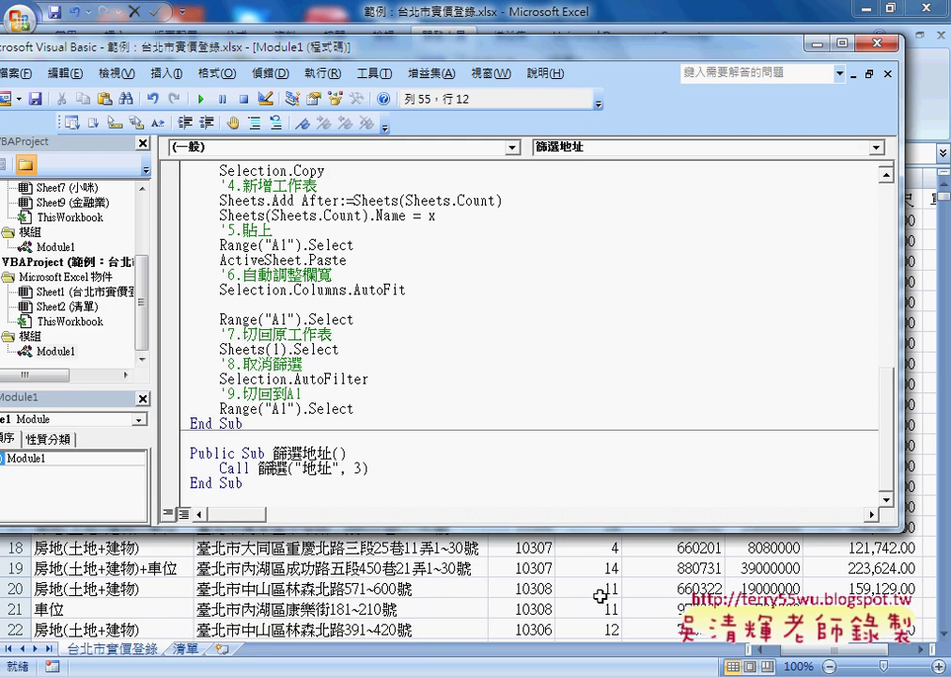
click(174, 468)
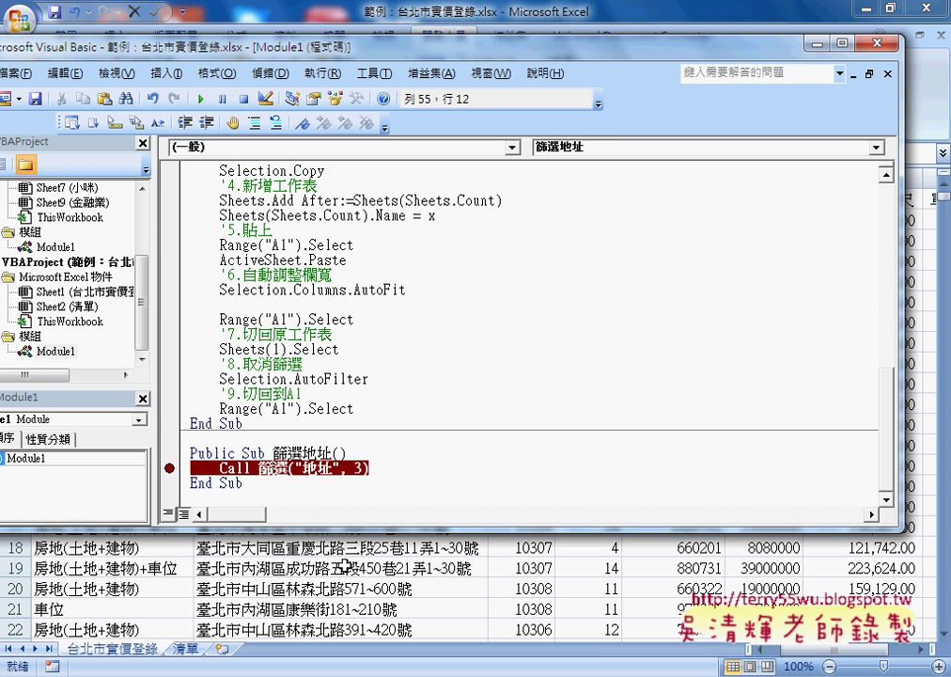
- Scroll right on the worksheet and run the macro with the 篩選地址 button
click(808, 656)
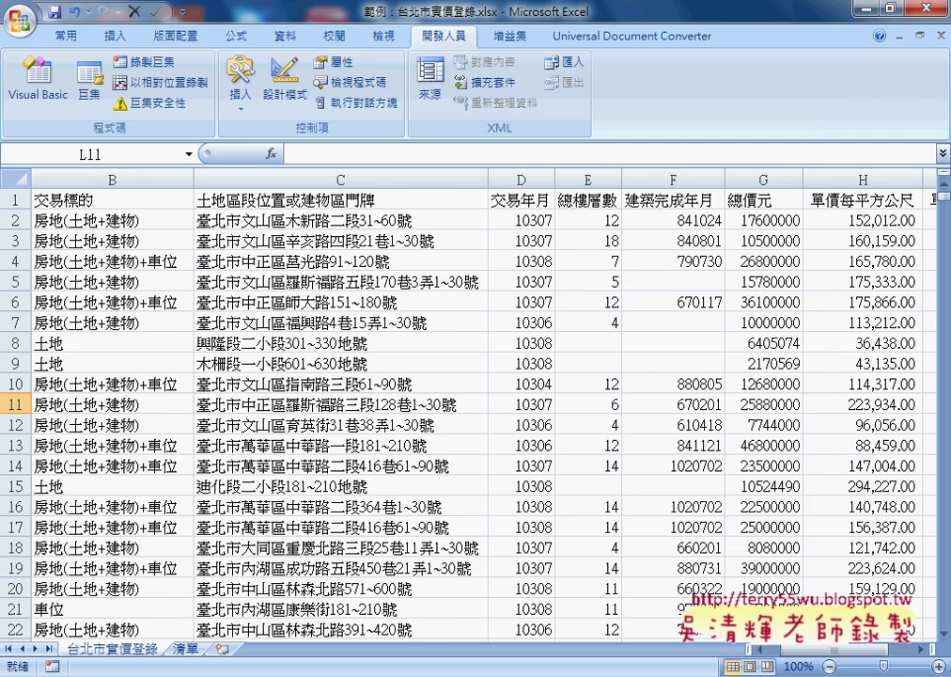
scroll(658, 515, right, 2)
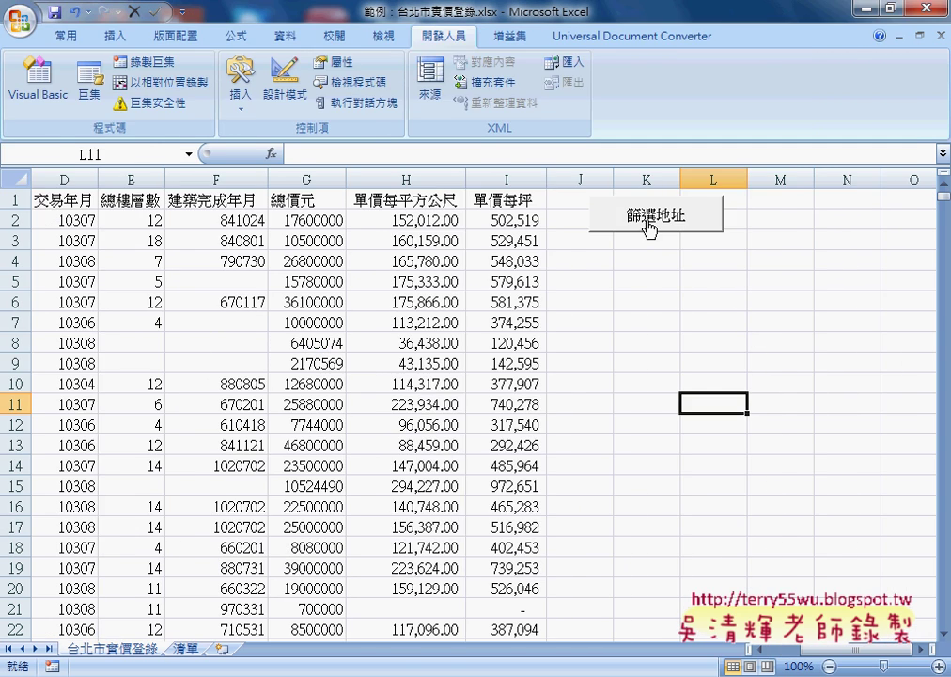
click(594, 223)
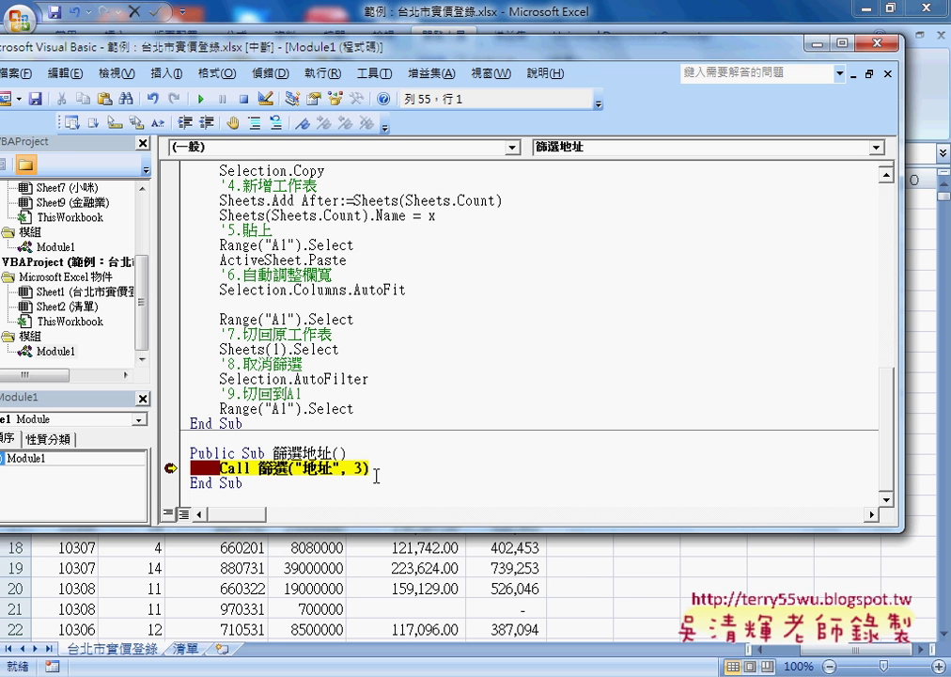
- Step into 篩選 and enter 博愛路 as the address in the input prompt
key(F8)
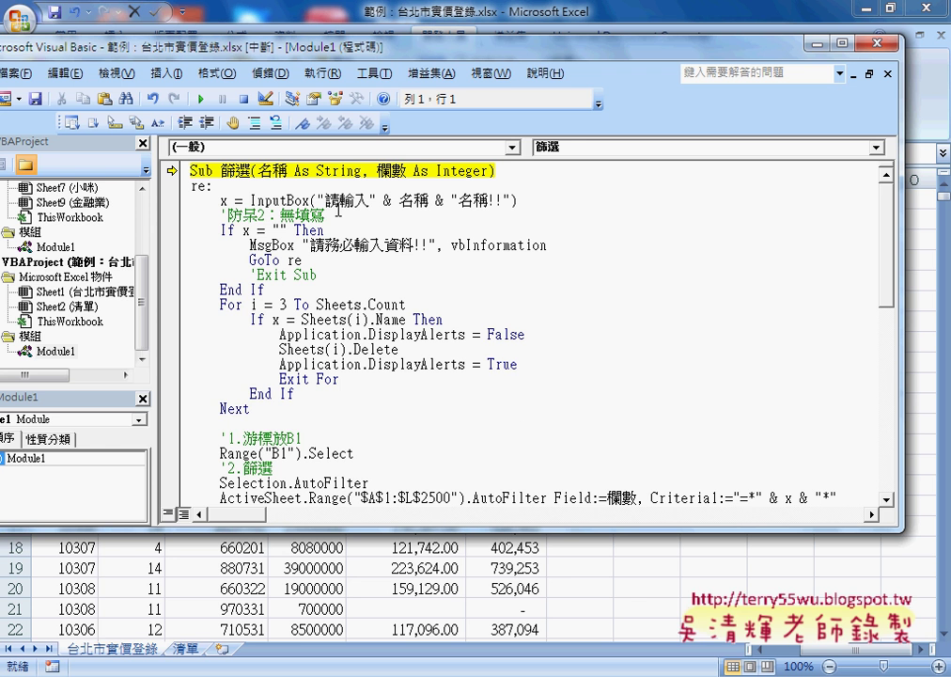
mouse_move(269, 172)
mouse_move(387, 167)
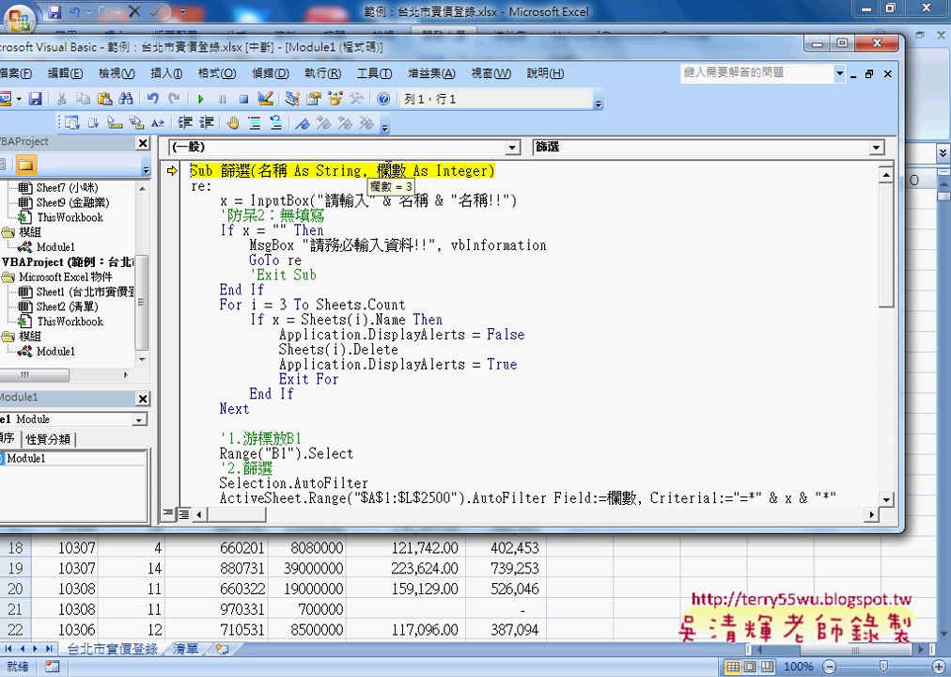
key(F8)
key(F8)
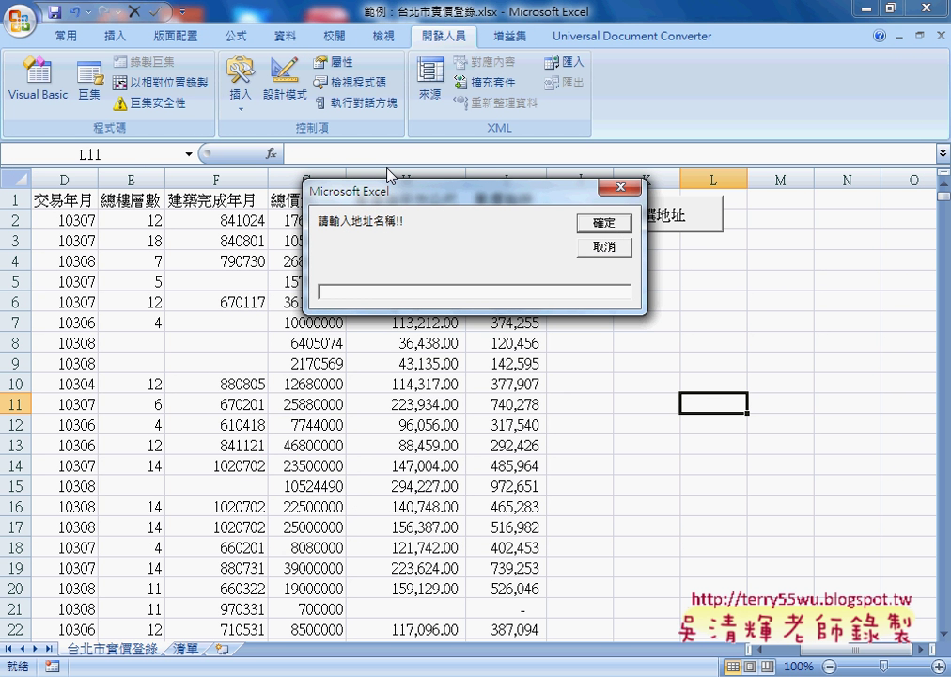
text(博)
text(愛路)
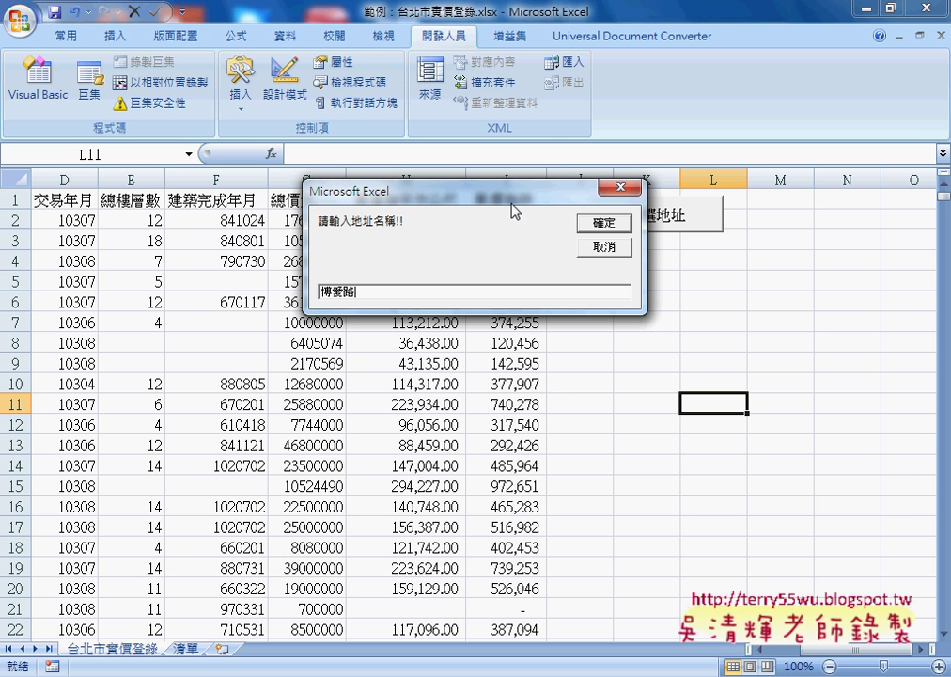
click(603, 224)
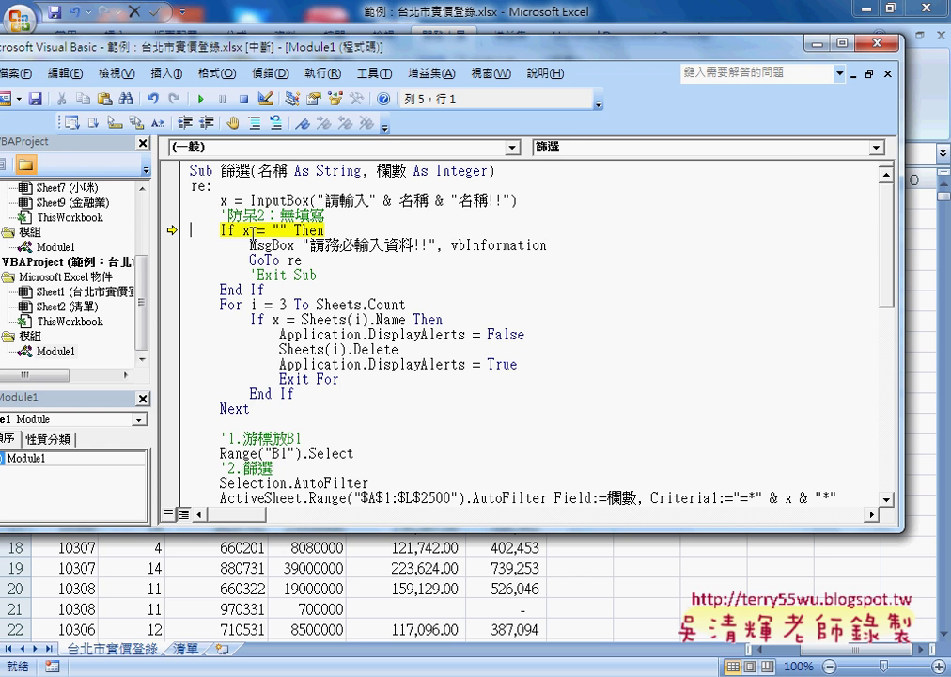
- Step past the empty-input check and sheet loop (starting at 3) to Selection.AutoFilter
mouse_move(247, 230)
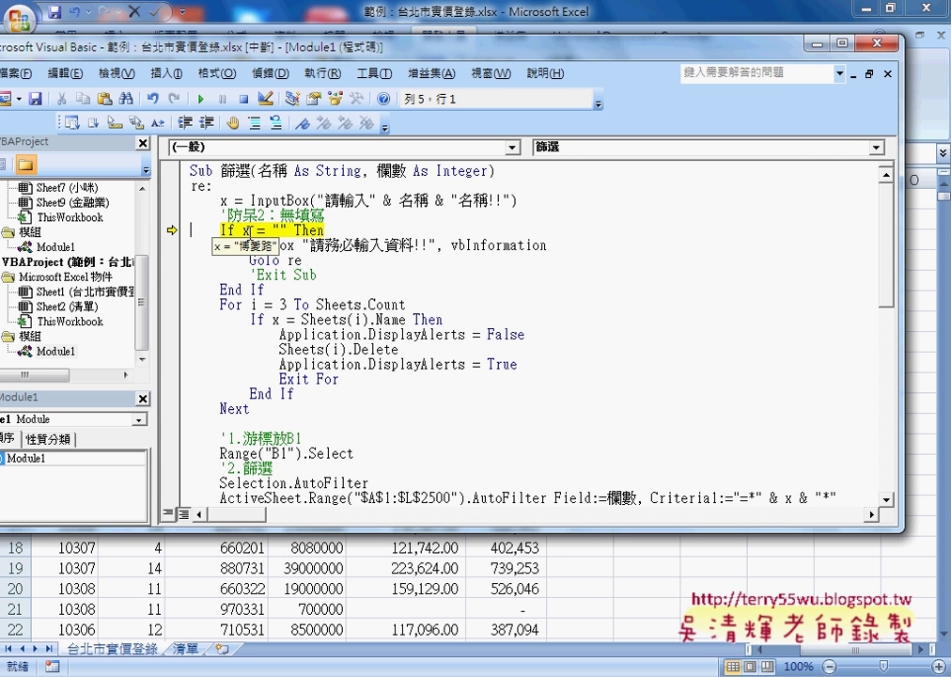
key(F8)
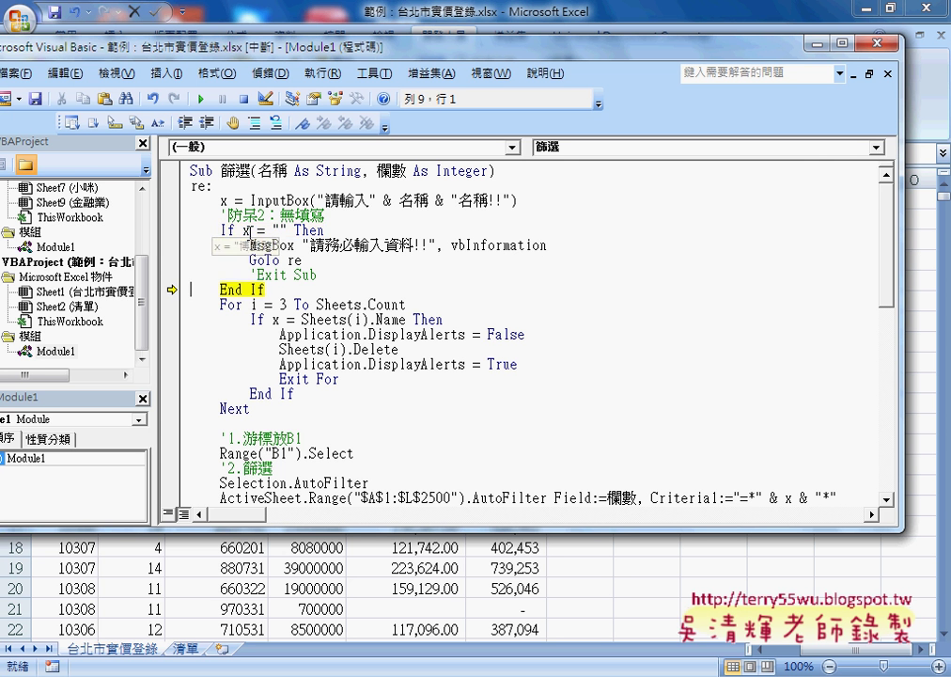
key(F8)
key(F8)
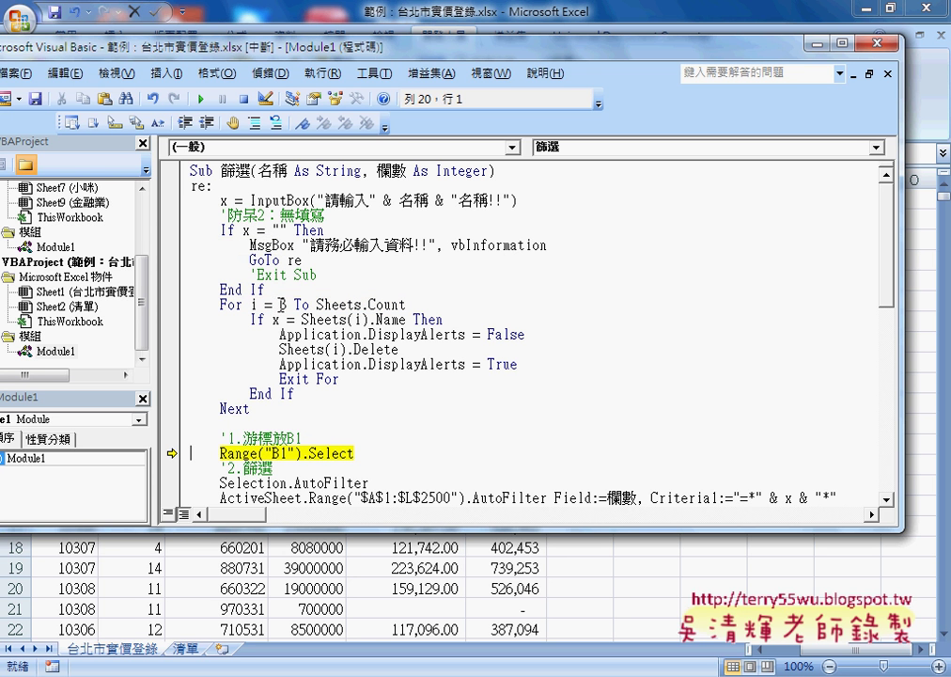
mouse_move(330, 304)
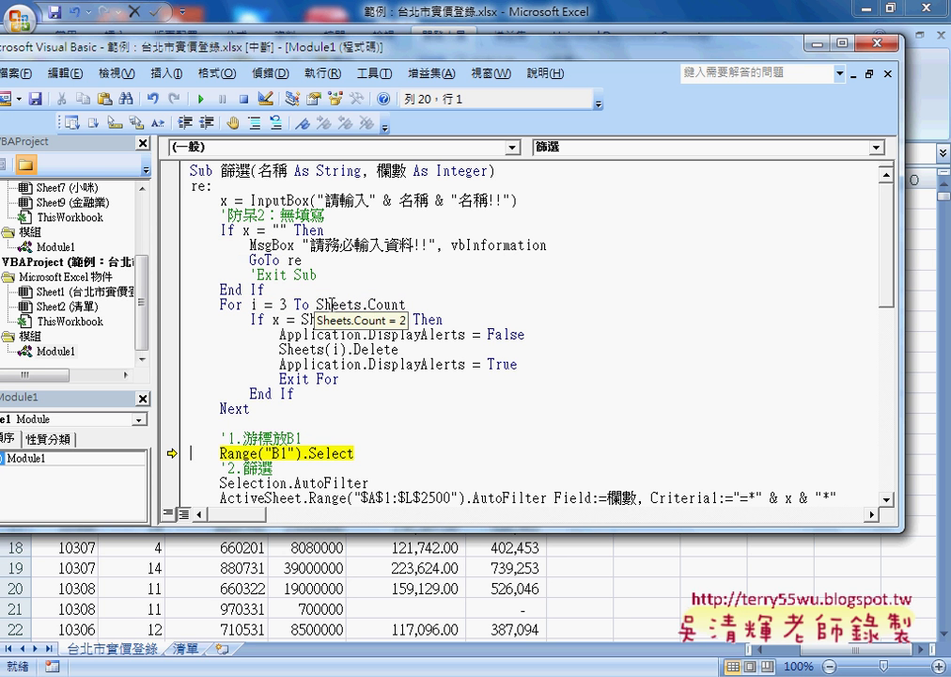
double_click(283, 304)
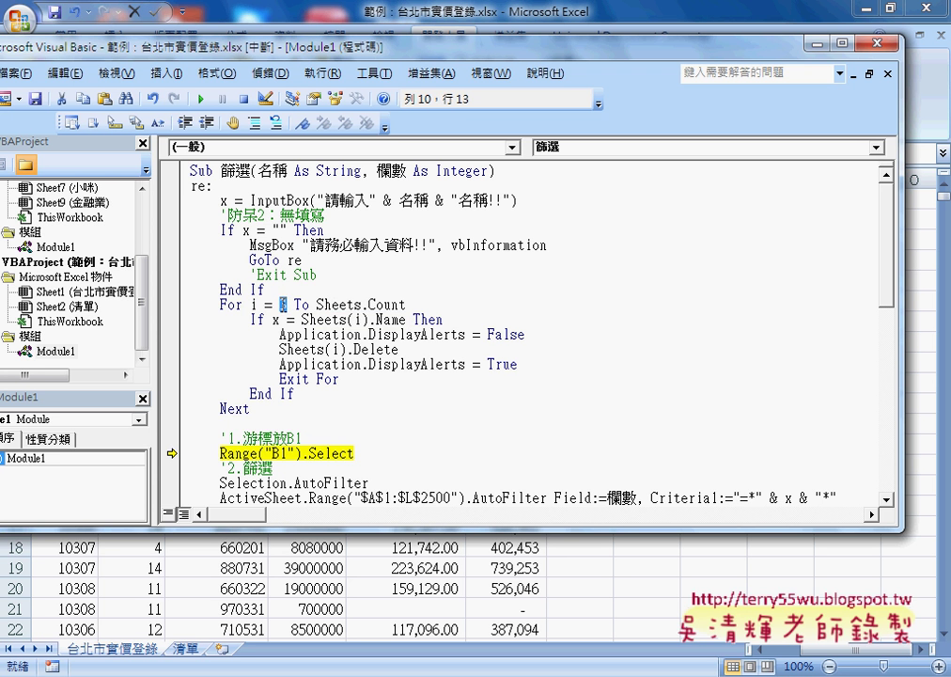
mouse_move(362, 307)
key(F8)
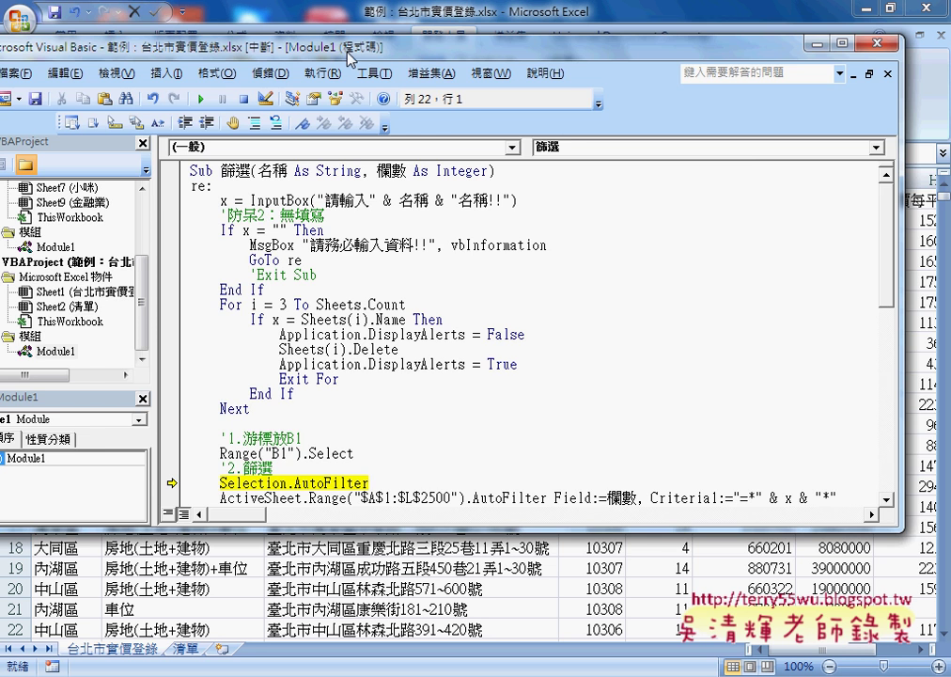
- Run the AutoFilter lines to leave 5 of 948 rows with 博愛路 addresses, marking them
drag(342, 54, 646, 74)
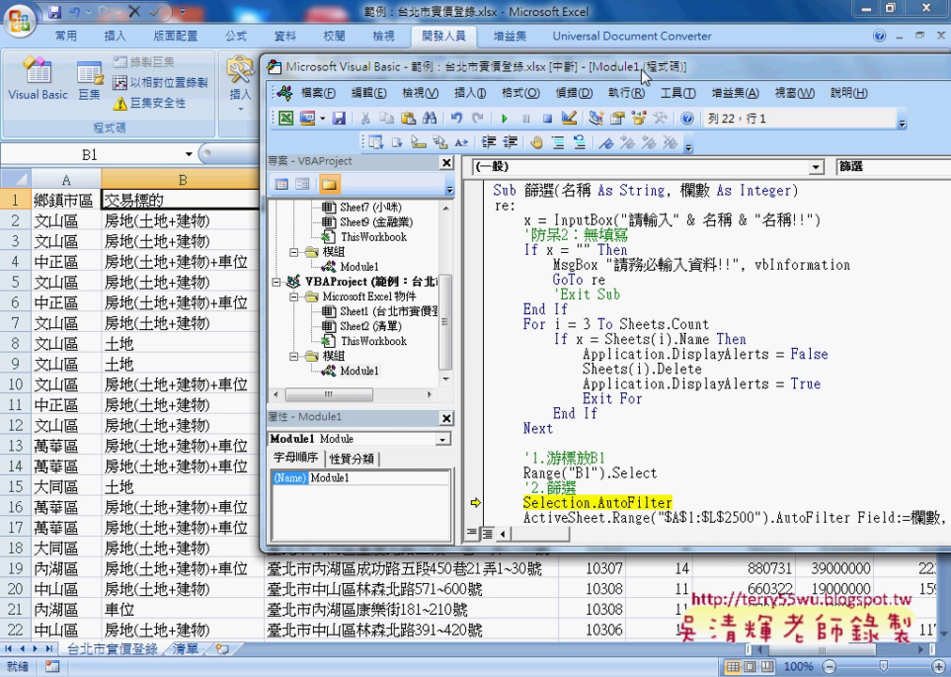
key(F8)
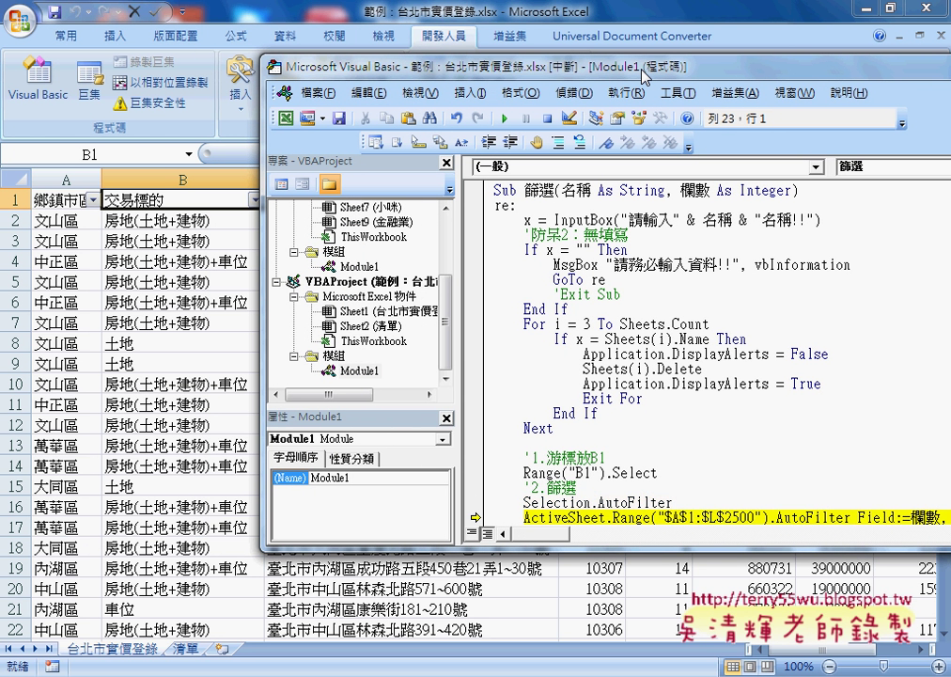
key(F8)
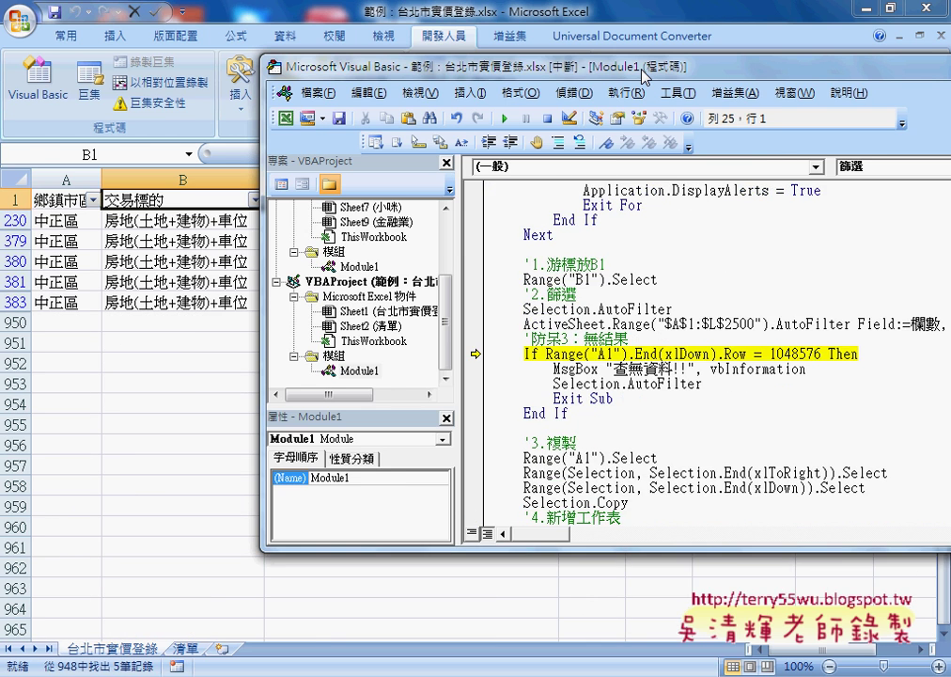
drag(487, 87, 708, 126)
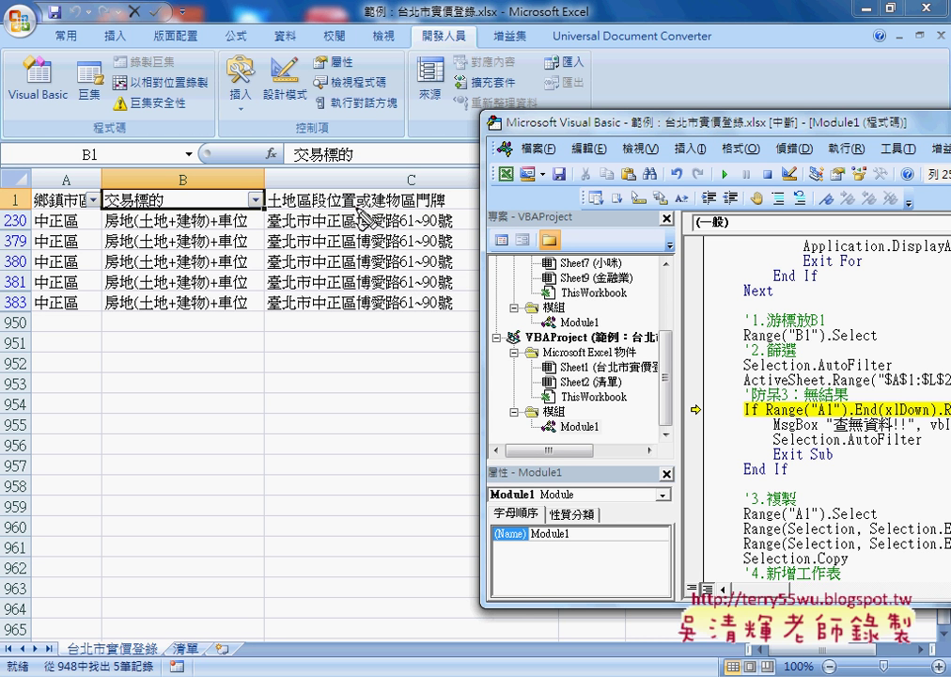
drag(357, 218, 357, 318)
mouse_move(402, 228)
mouse_down()
mouse_move(401, 208)
mouse_move(404, 314)
mouse_up()
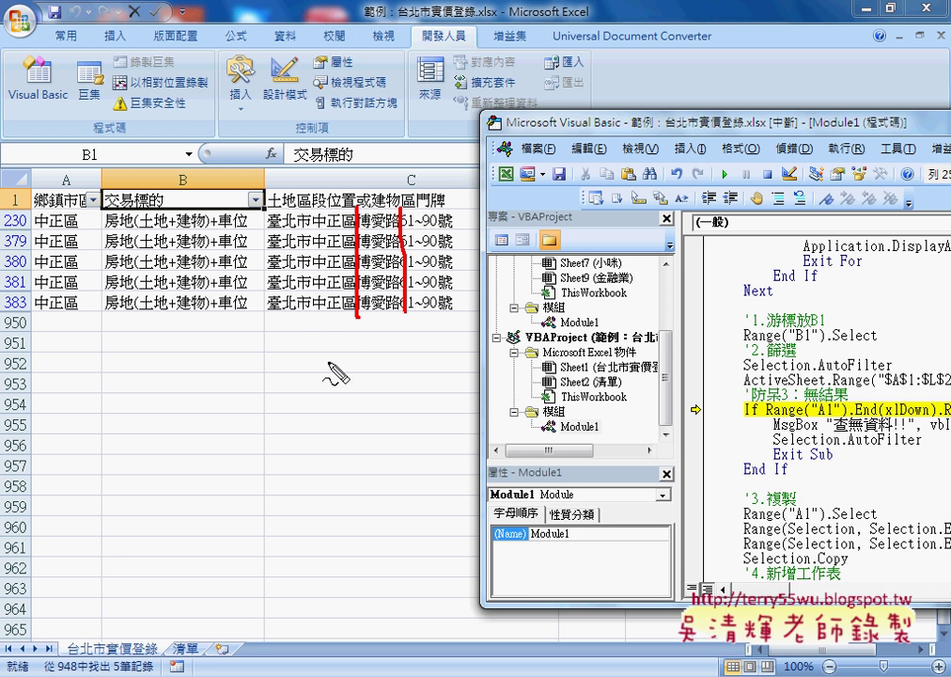
drag(305, 359, 305, 373)
mouse_move(313, 359)
mouse_down()
mouse_move(313, 375)
mouse_move(339, 372)
mouse_up()
mouse_move(327, 378)
mouse_down()
mouse_move(363, 380)
mouse_move(358, 387)
mouse_up()
drag(357, 372, 345, 386)
drag(372, 336, 373, 349)
mouse_move(378, 338)
mouse_down()
mouse_move(379, 351)
mouse_move(433, 389)
mouse_move(480, 386)
mouse_move(460, 386)
mouse_up()
mouse_move(526, 353)
mouse_down()
mouse_move(525, 387)
mouse_move(566, 380)
mouse_up()
drag(576, 363, 577, 378)
drag(598, 374, 626, 373)
mouse_move(611, 362)
mouse_down()
mouse_move(612, 386)
mouse_move(617, 377)
mouse_move(598, 378)
mouse_up()
drag(625, 329, 627, 350)
drag(635, 328, 637, 348)
mouse_move(346, 403)
mouse_down()
mouse_move(374, 402)
mouse_move(376, 410)
mouse_up()
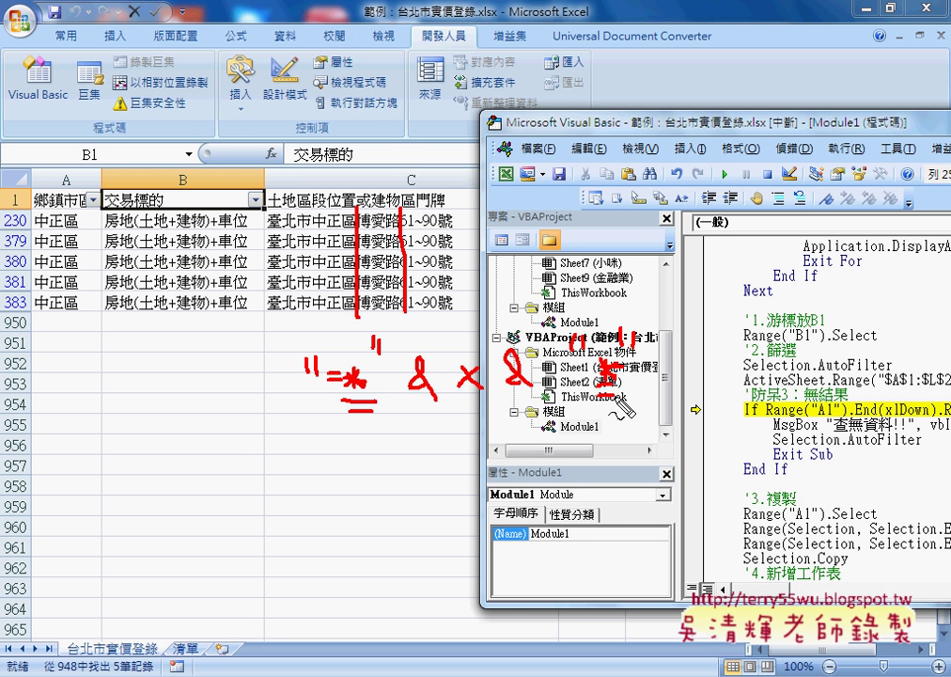
mouse_move(332, 465)
mouse_down()
mouse_move(365, 459)
mouse_move(364, 488)
mouse_up()
drag(616, 449, 643, 477)
drag(325, 508, 367, 506)
drag(324, 517, 369, 515)
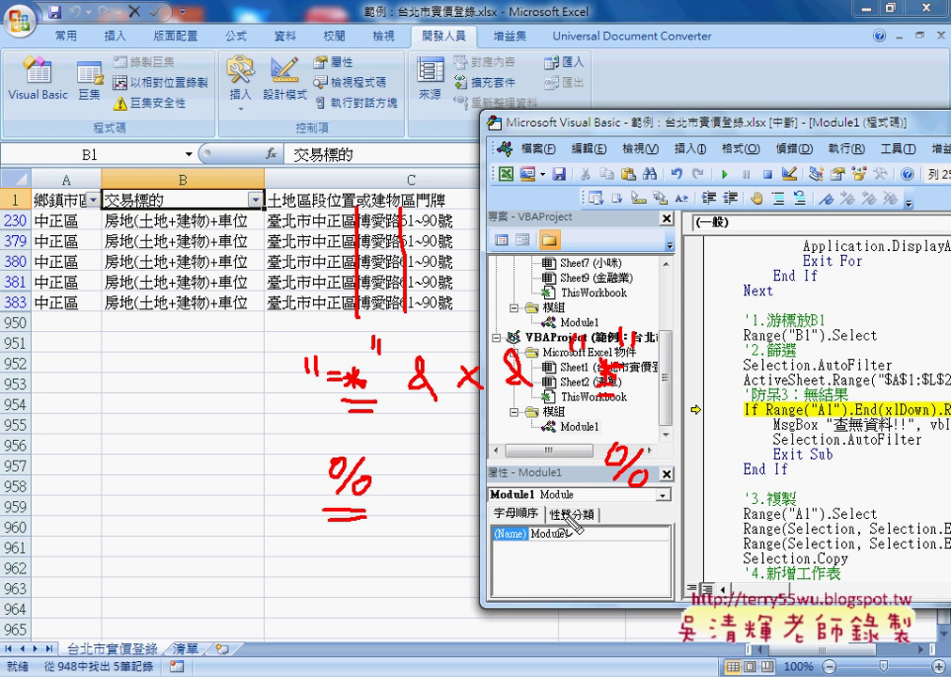
drag(607, 509, 649, 507)
drag(605, 516, 649, 514)
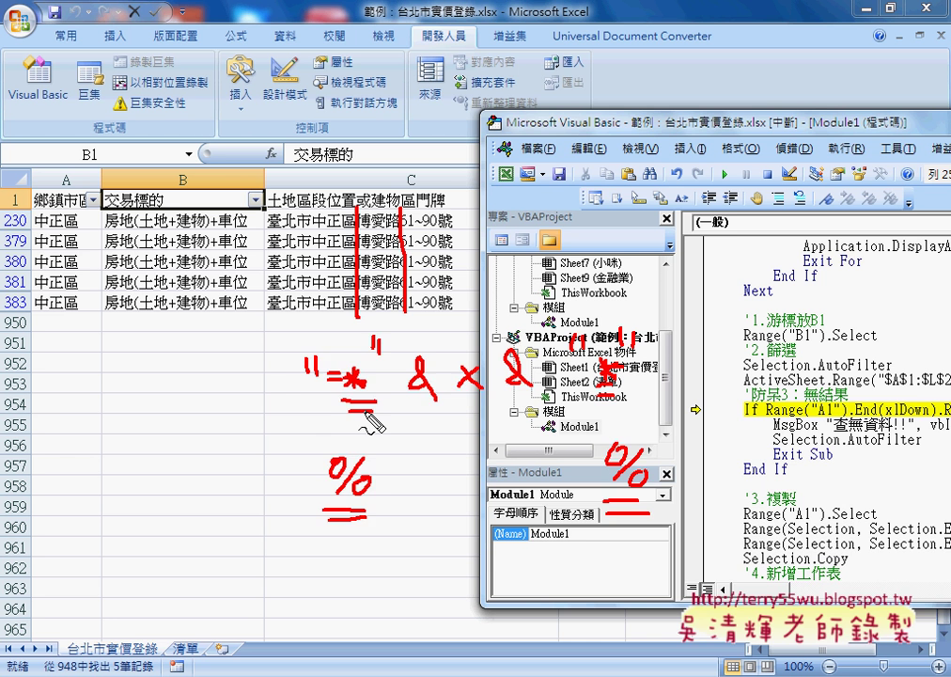
key(Escape)
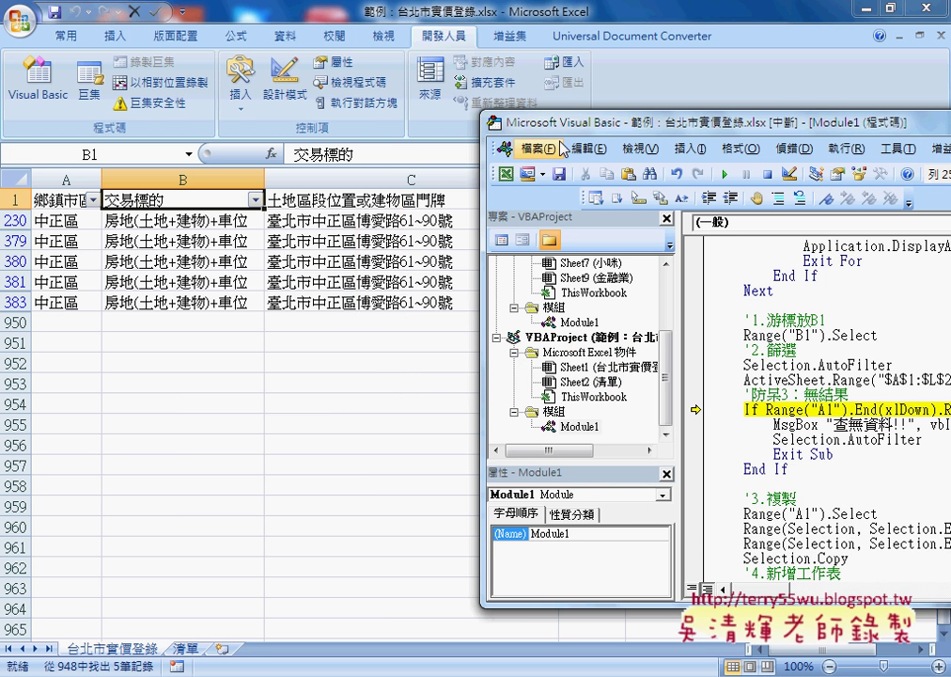
- Step through copying the filtered rows into a new 博愛路 sheet with auto-fit columns
drag(570, 131, 290, 120)
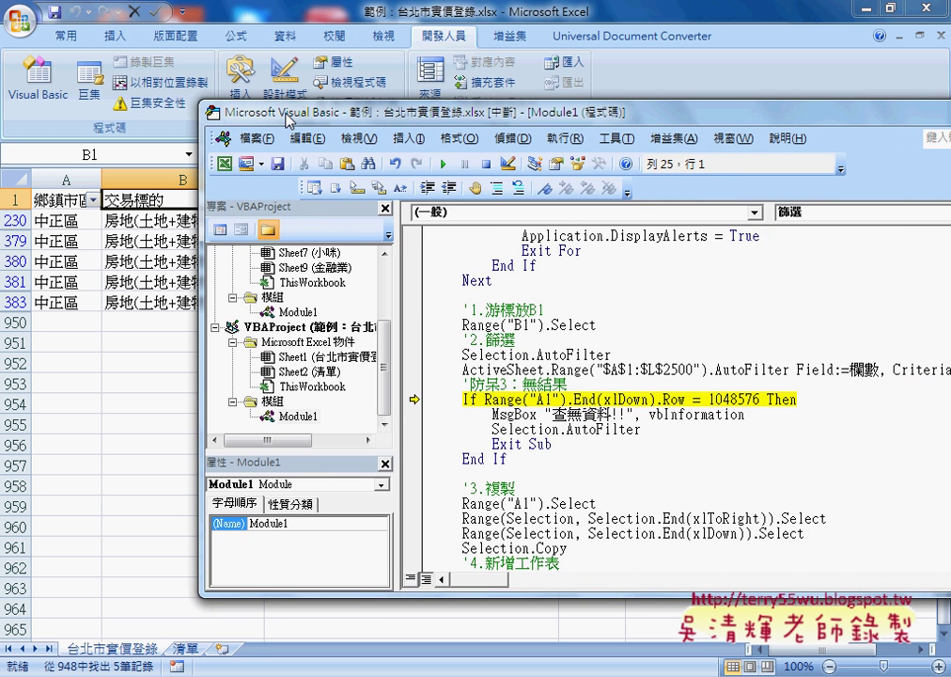
key(F8)
key(F8)
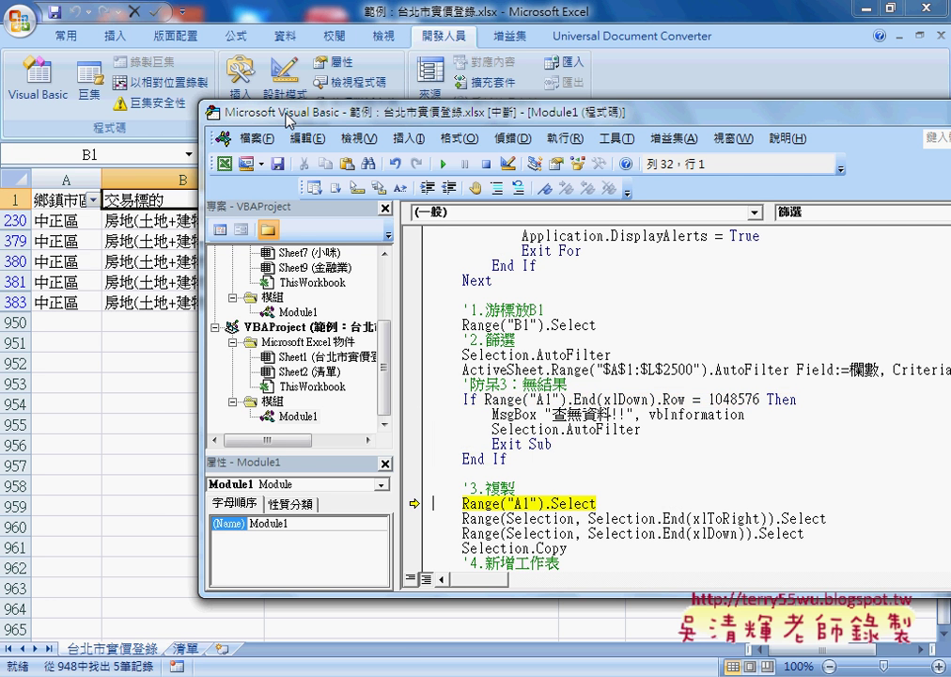
key(F8)
key(F8)
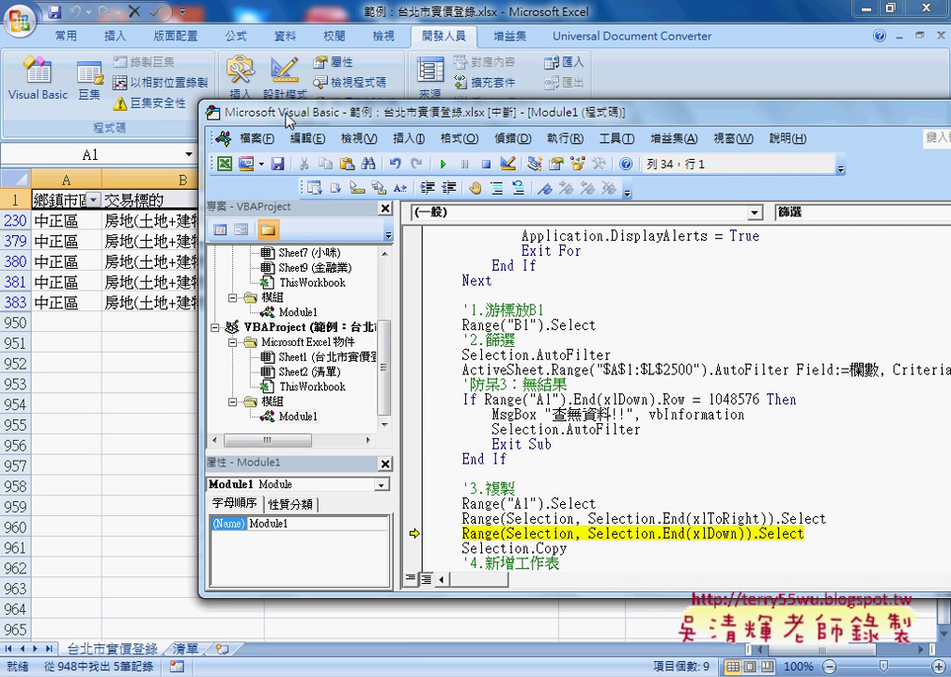
key(F8)
key(F8)
key(F8)
key(F8)
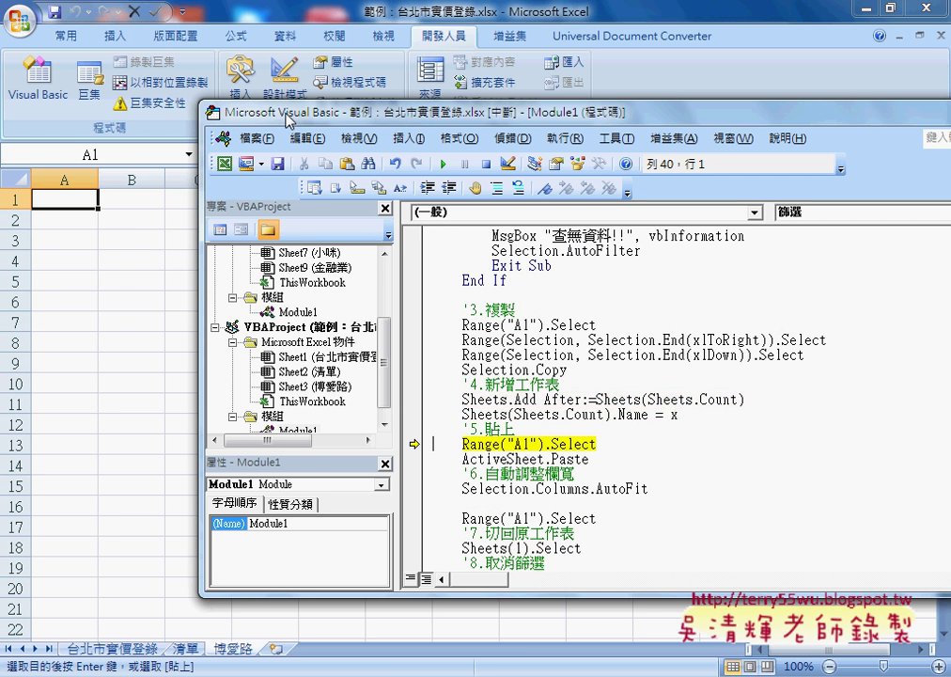
key(F8)
key(F8)
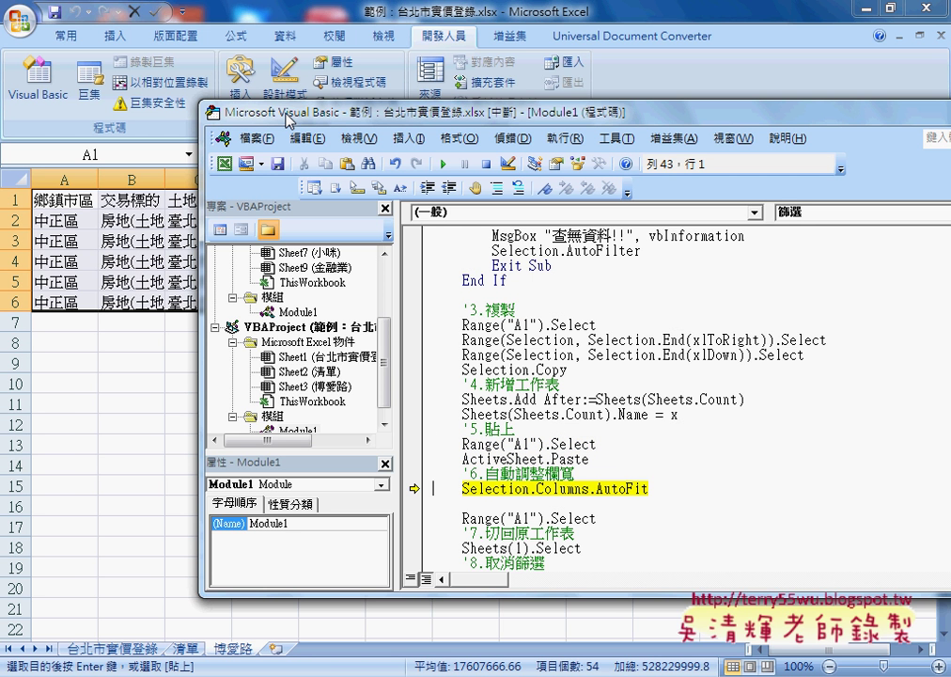
key(F8)
- Step back to the original sheet through End Sub and clear the Call line's breakpoint
key(F8)
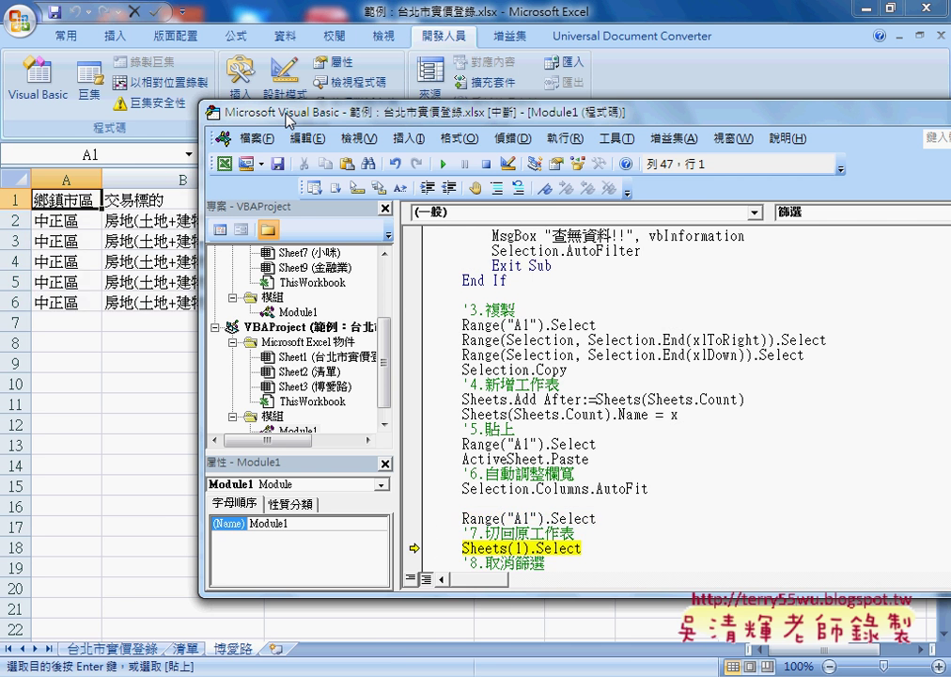
key(F8)
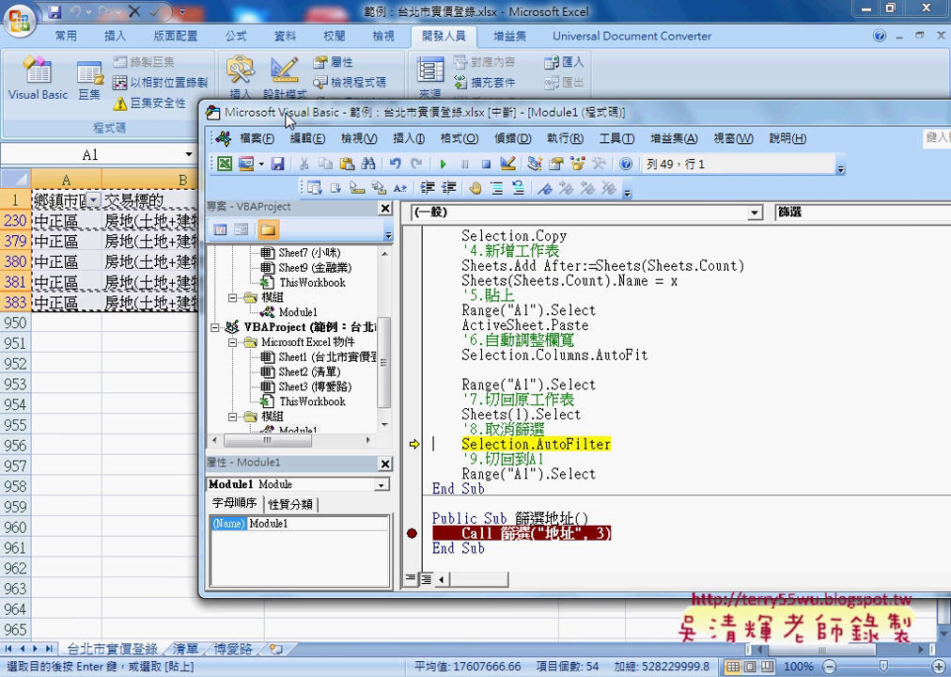
key(F8)
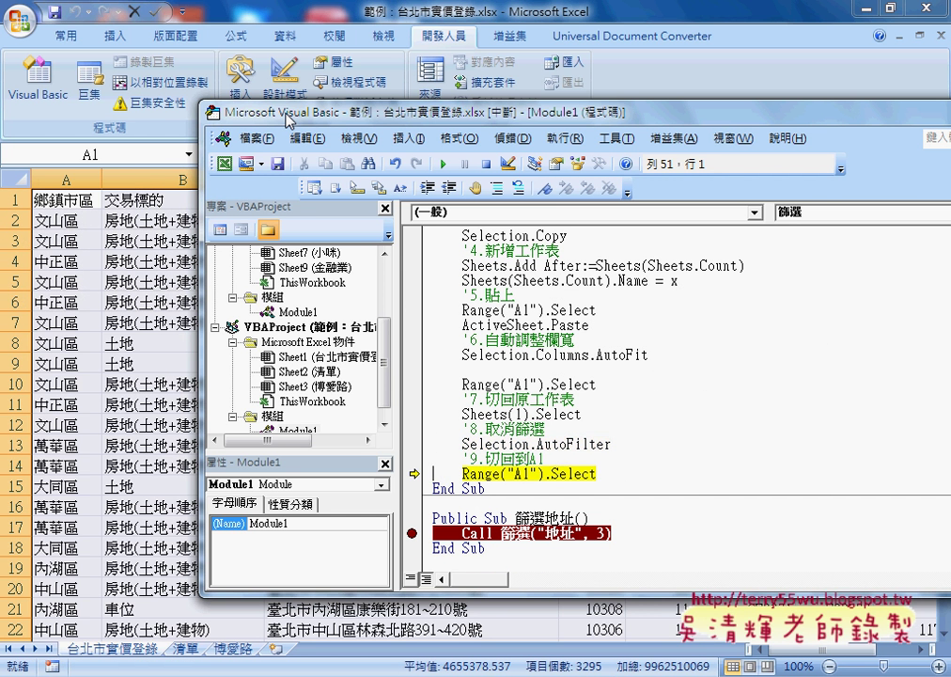
key(F8)
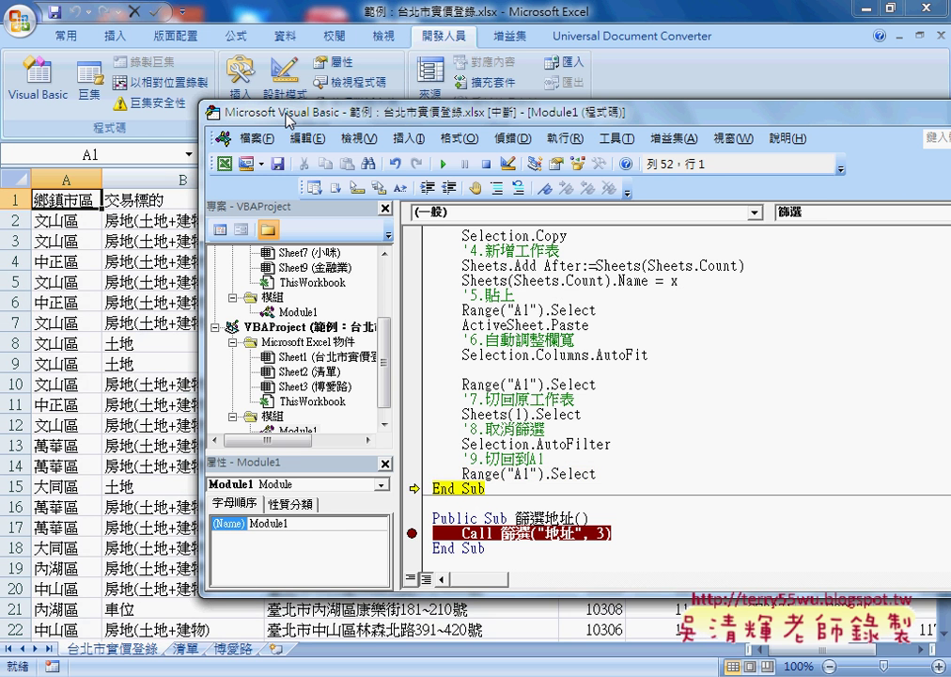
key(F8)
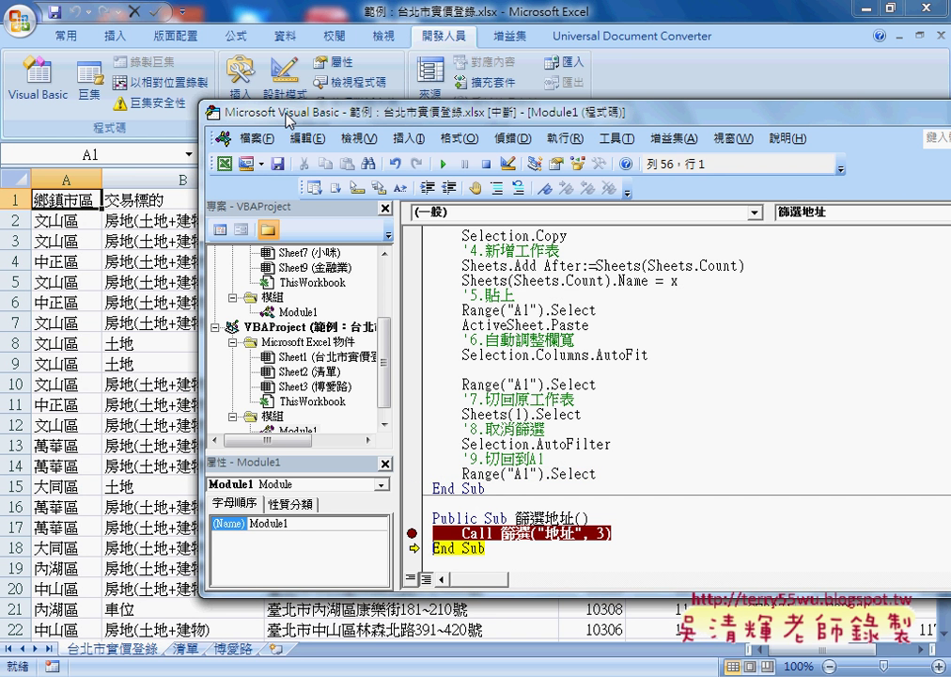
key(F8)
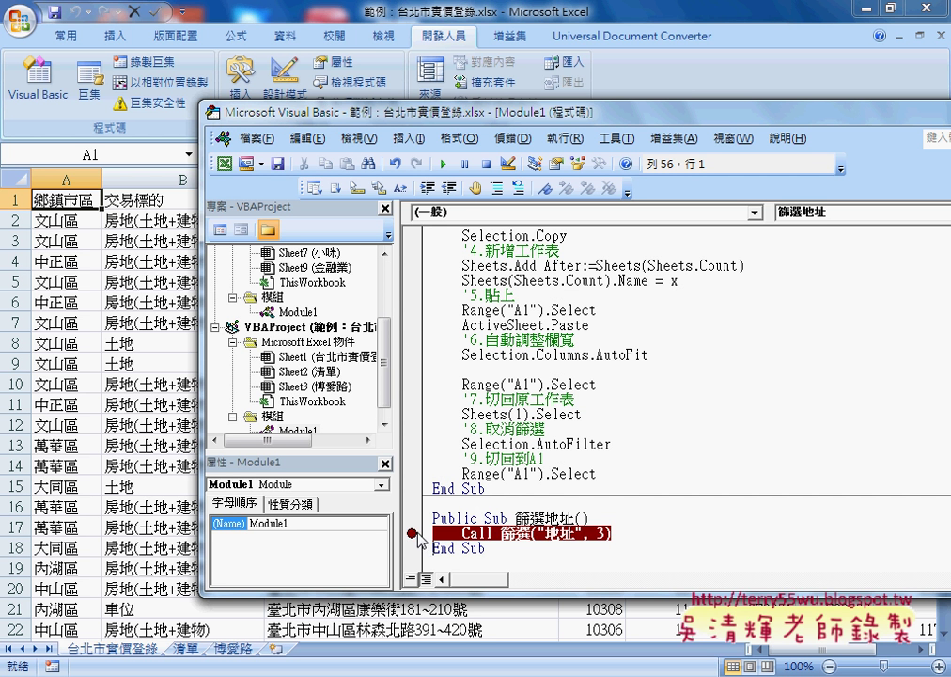
key(ctrl+shift+F9)
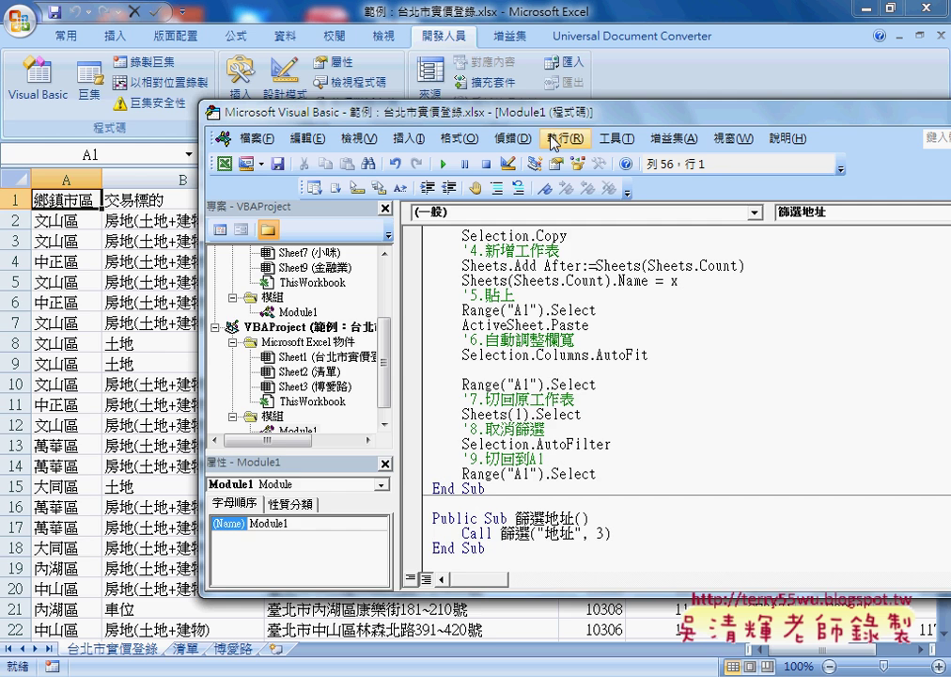
- Scroll the 篩選 code up and highlight the sheet loop's starting value 3
drag(442, 111, 242, 119)
scroll(536, 338, up, 4)
scroll(536, 339, up, 3)
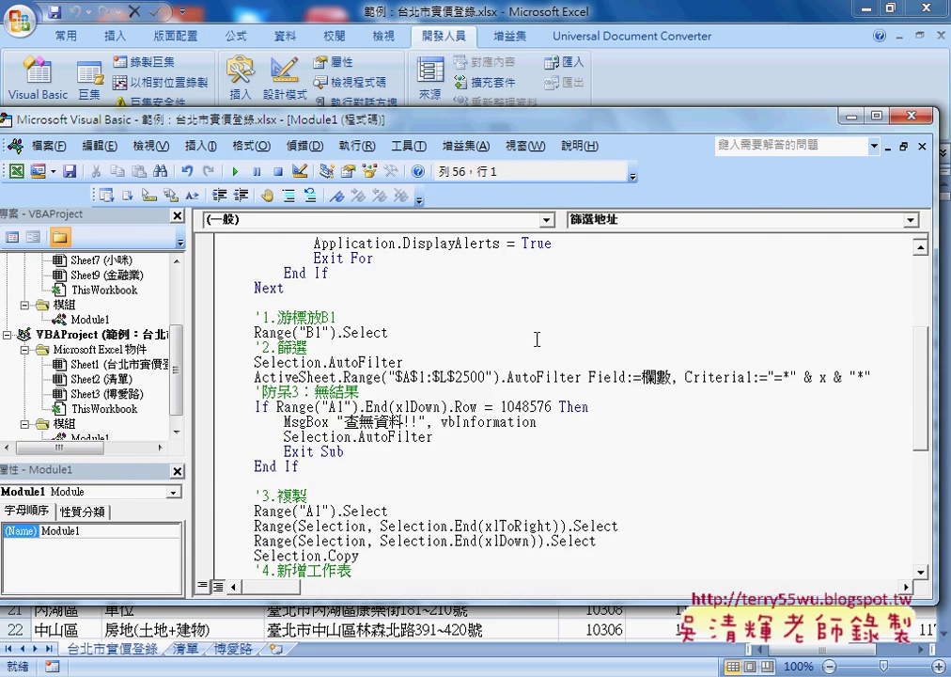
scroll(536, 338, up, 3)
scroll(537, 339, up, 1)
double_click(316, 362)
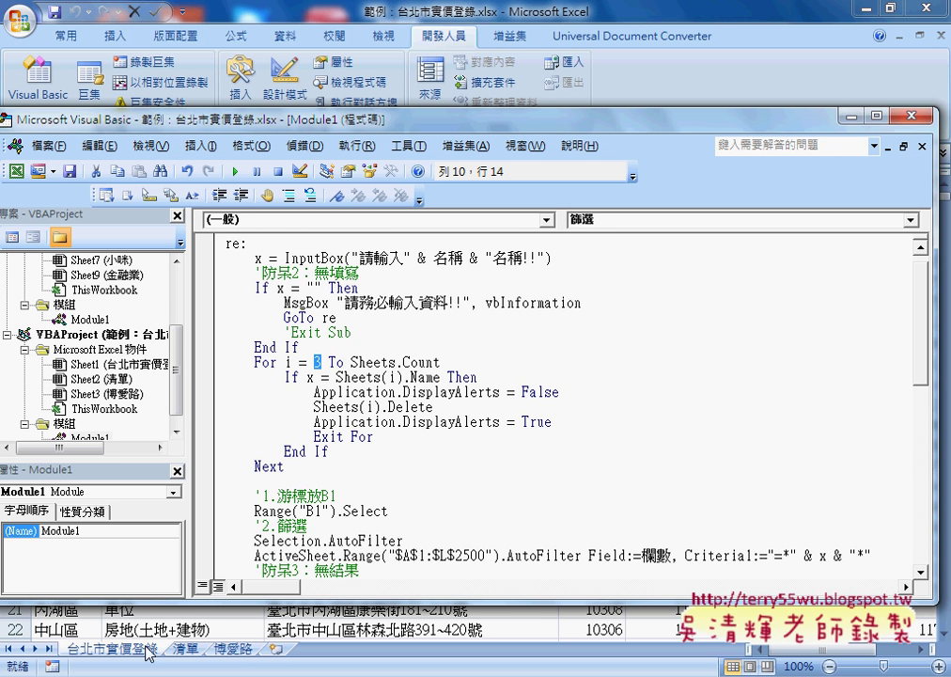
- Highlight the "=*" & x & "*" criteria, then minimize the VBA editor
scroll(367, 431, up, 1)
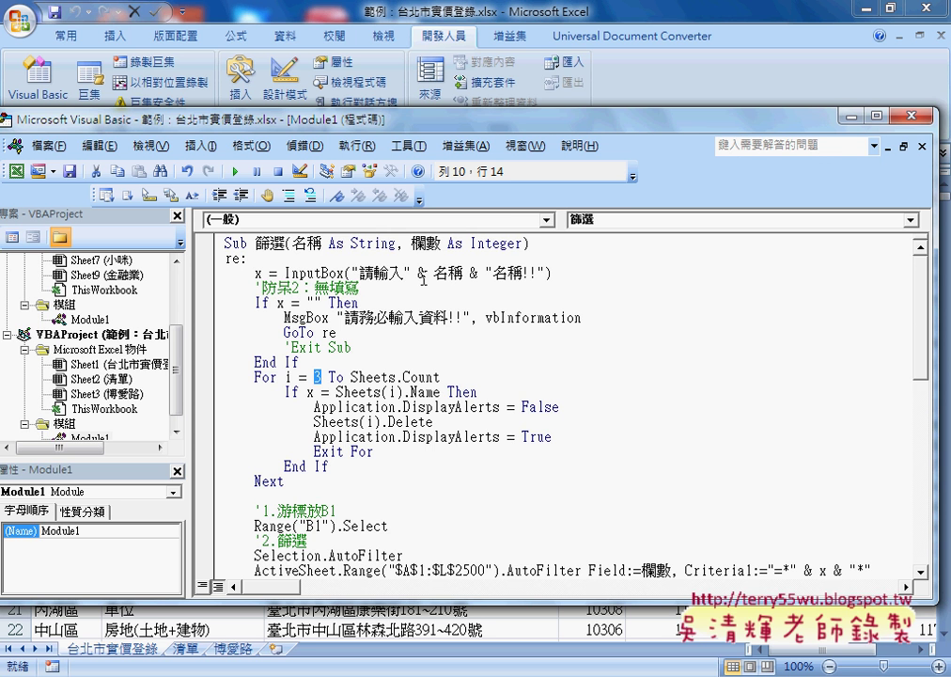
scroll(413, 358, down, 2)
scroll(435, 388, down, 1)
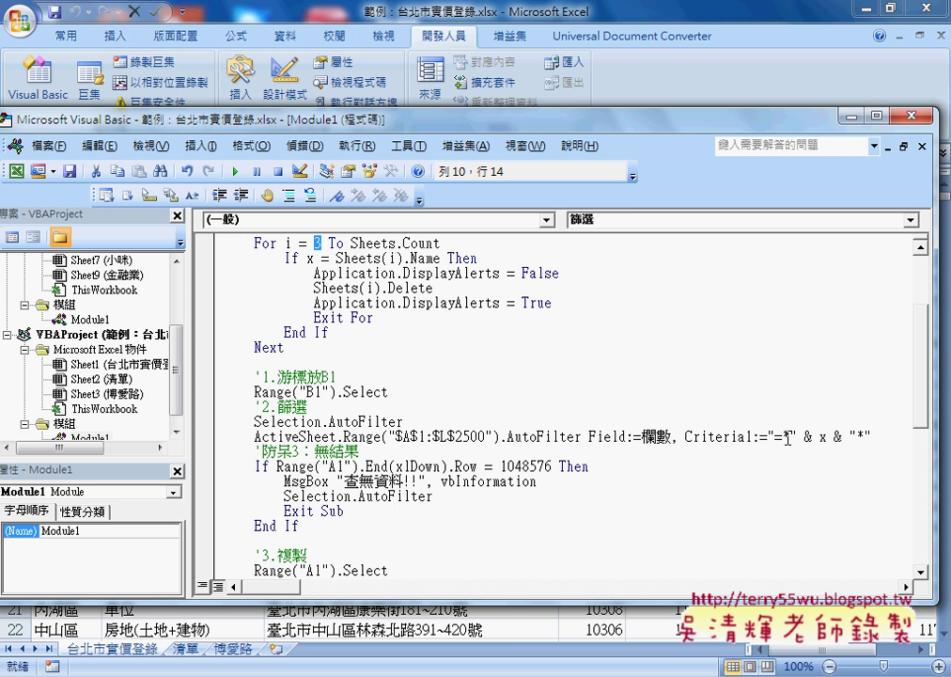
drag(768, 435, 885, 435)
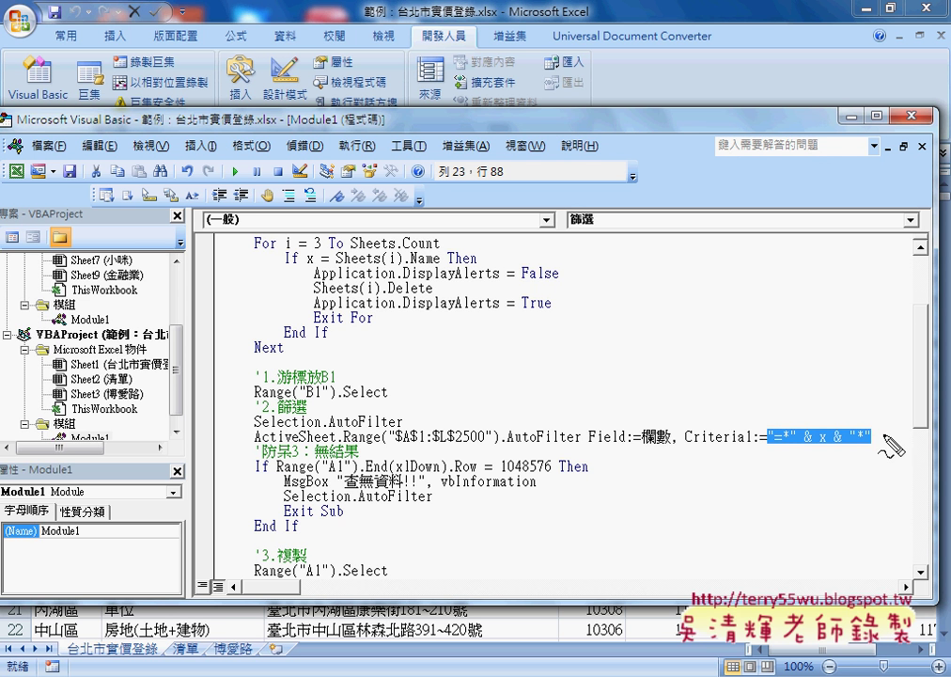
drag(766, 448, 859, 461)
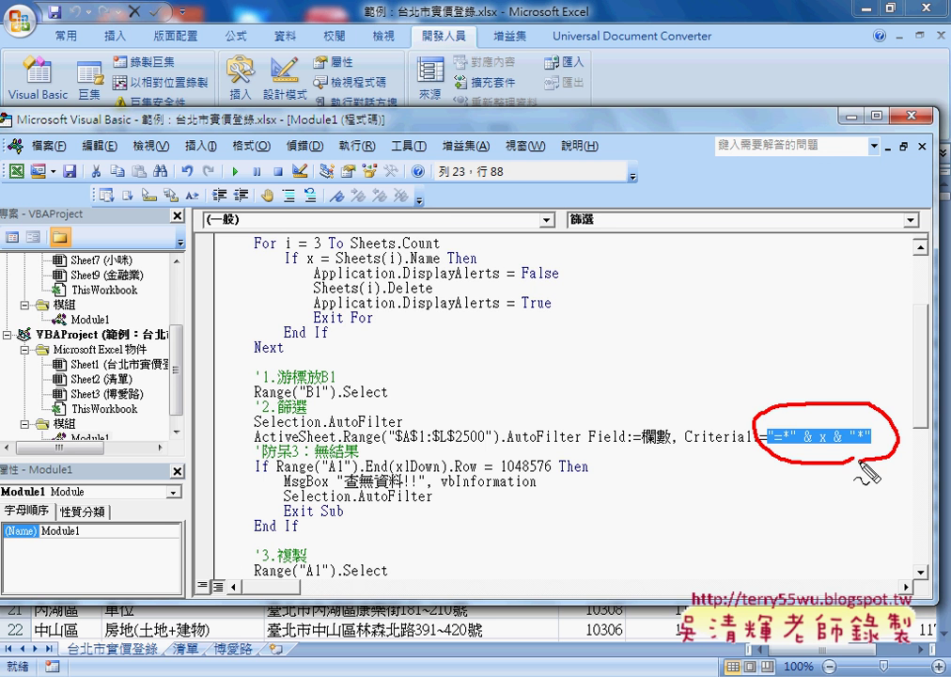
key(Escape)
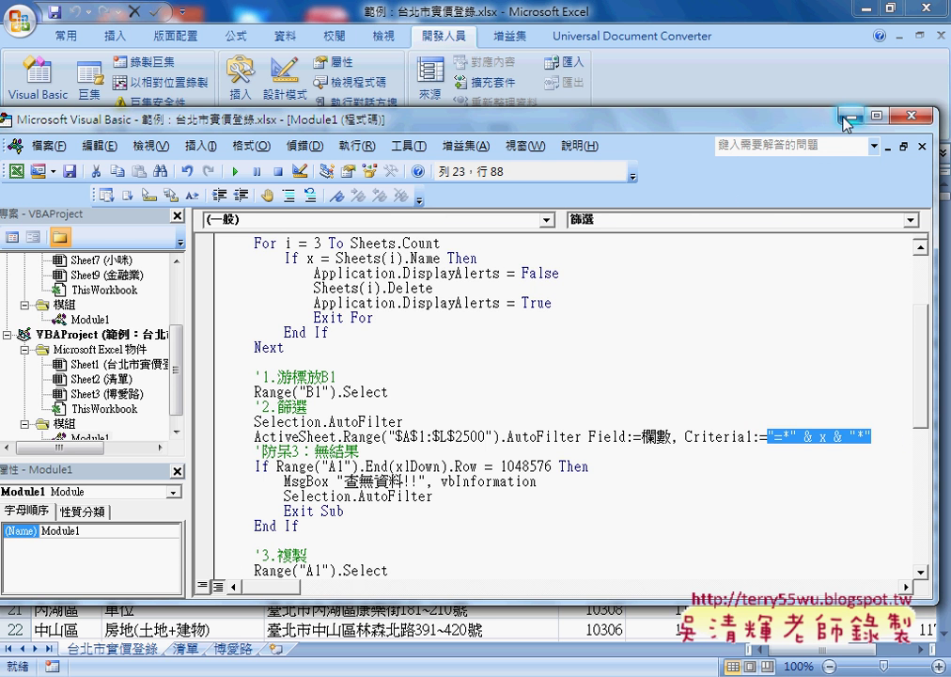
click(669, 94)
- Run the 篩選地址 macro and submit a blank address, triggering the must-enter-data warning
scroll(804, 649, right, 3)
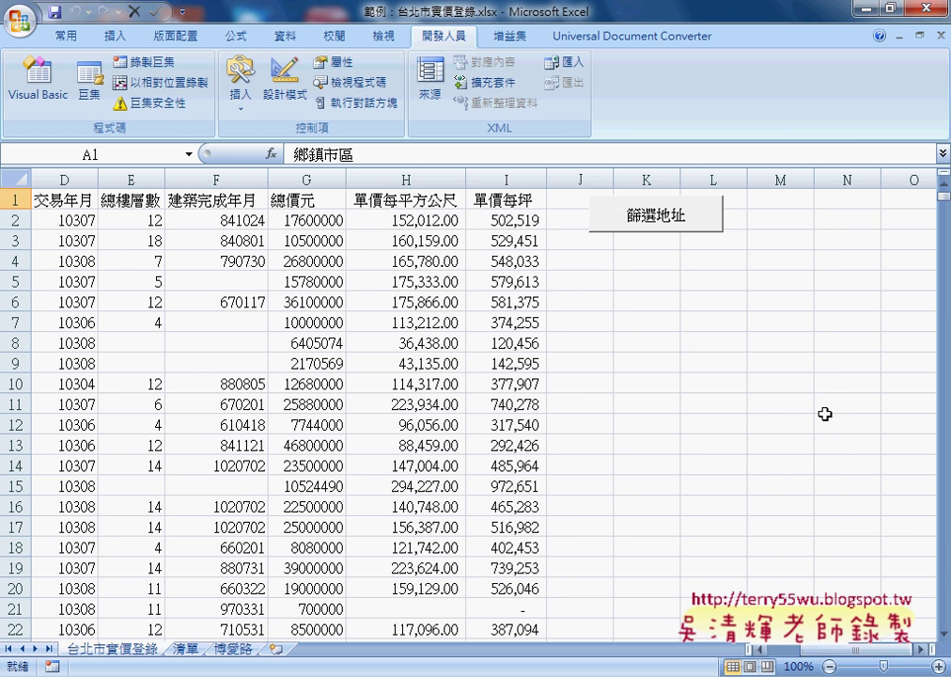
click(679, 228)
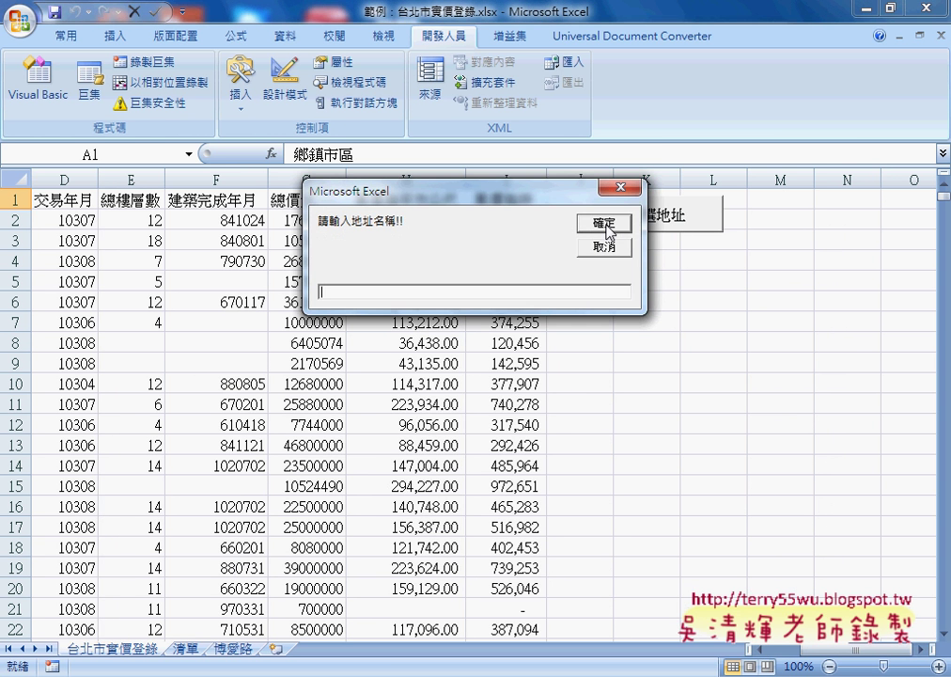
click(604, 223)
click(541, 410)
click(605, 222)
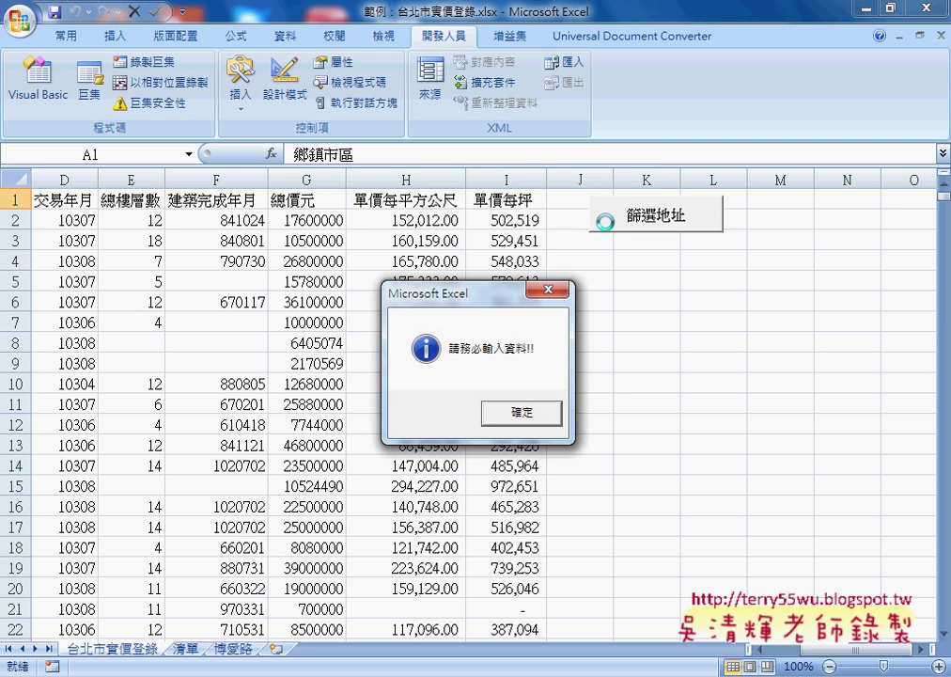
click(521, 412)
- Retry the empty prompt a few more times, then submit the address XX, which matches nothing
click(606, 248)
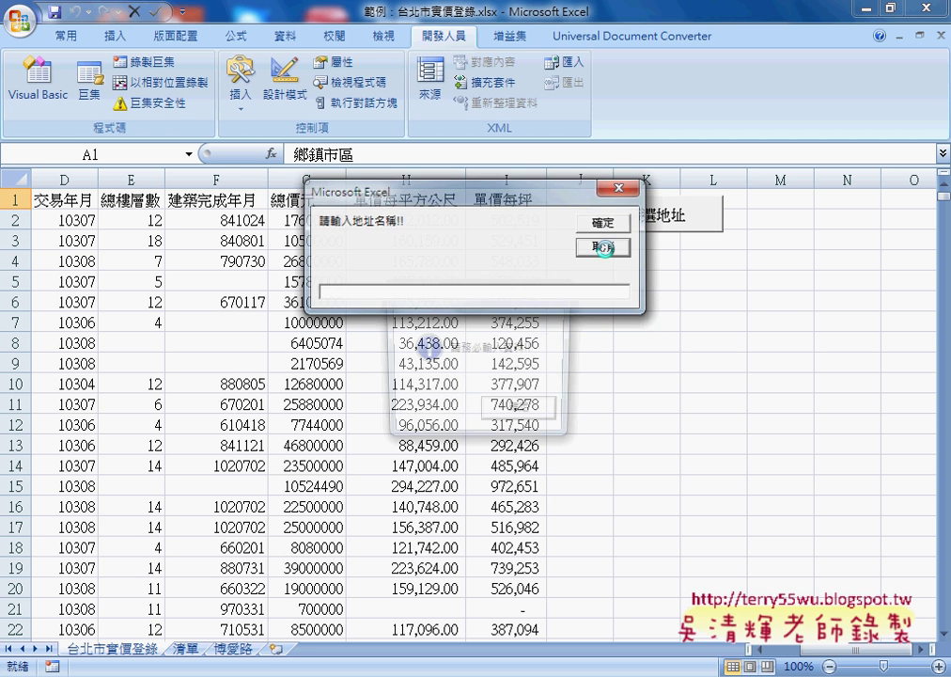
click(537, 416)
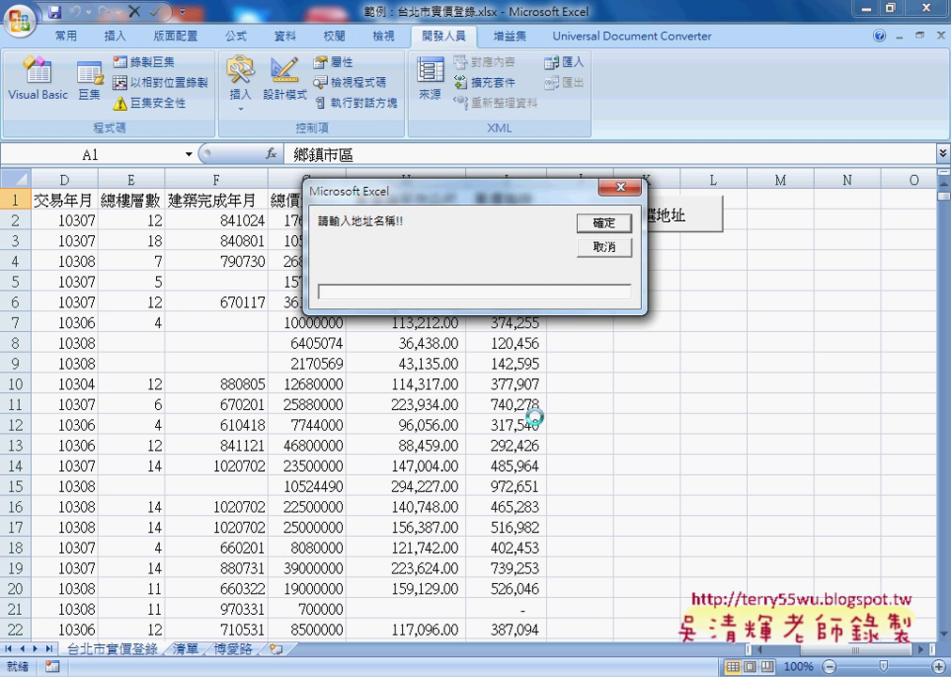
click(604, 247)
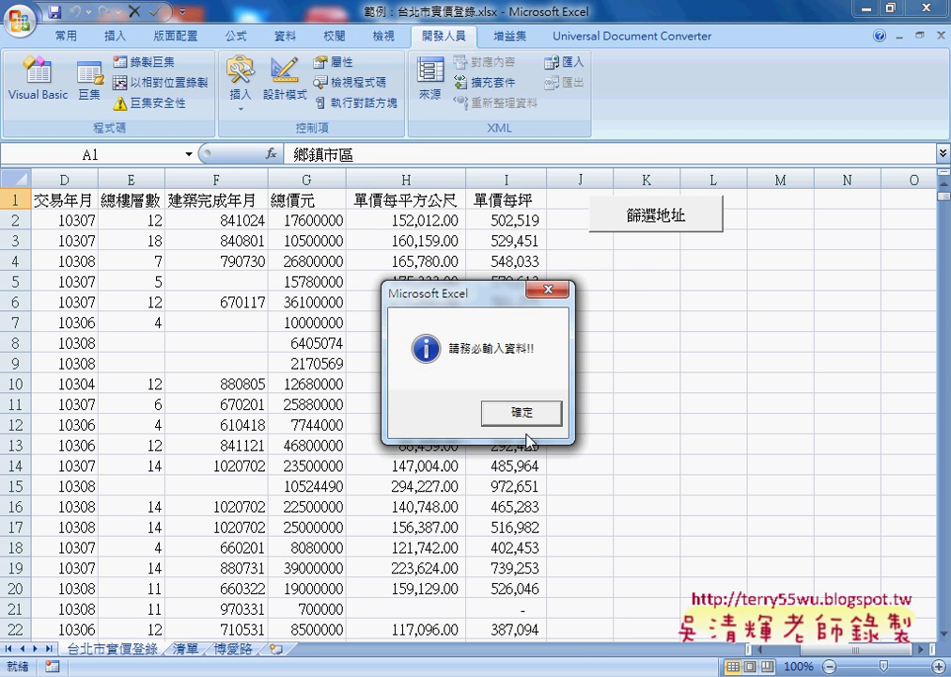
click(520, 414)
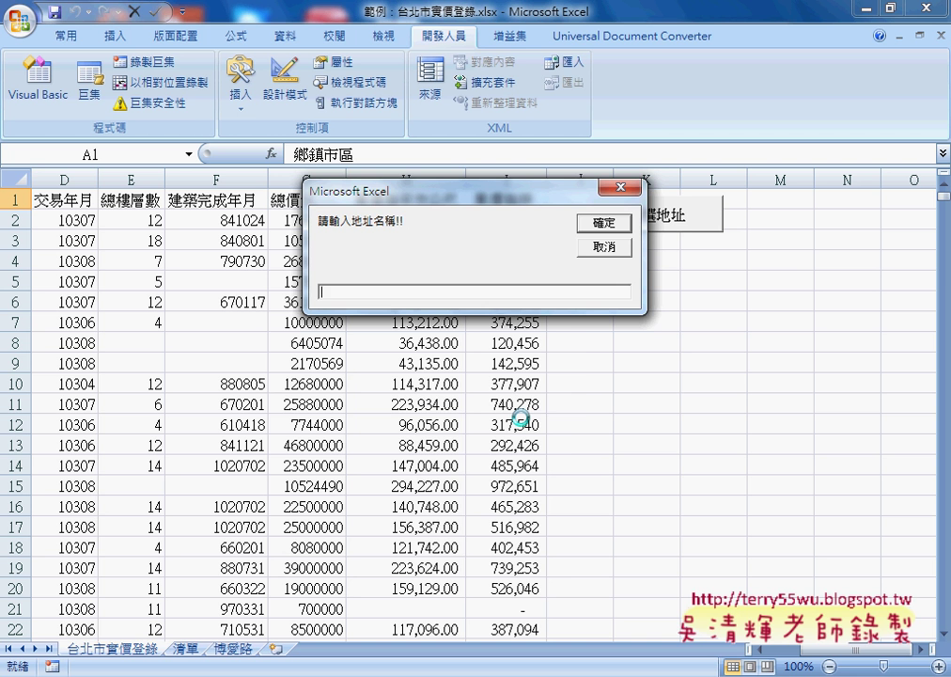
click(618, 223)
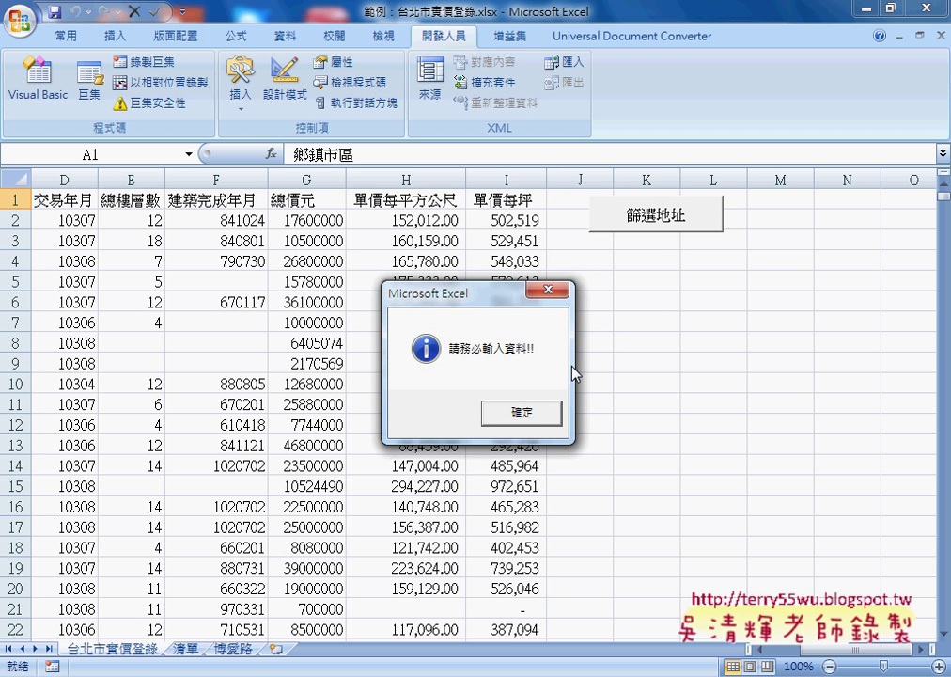
click(531, 411)
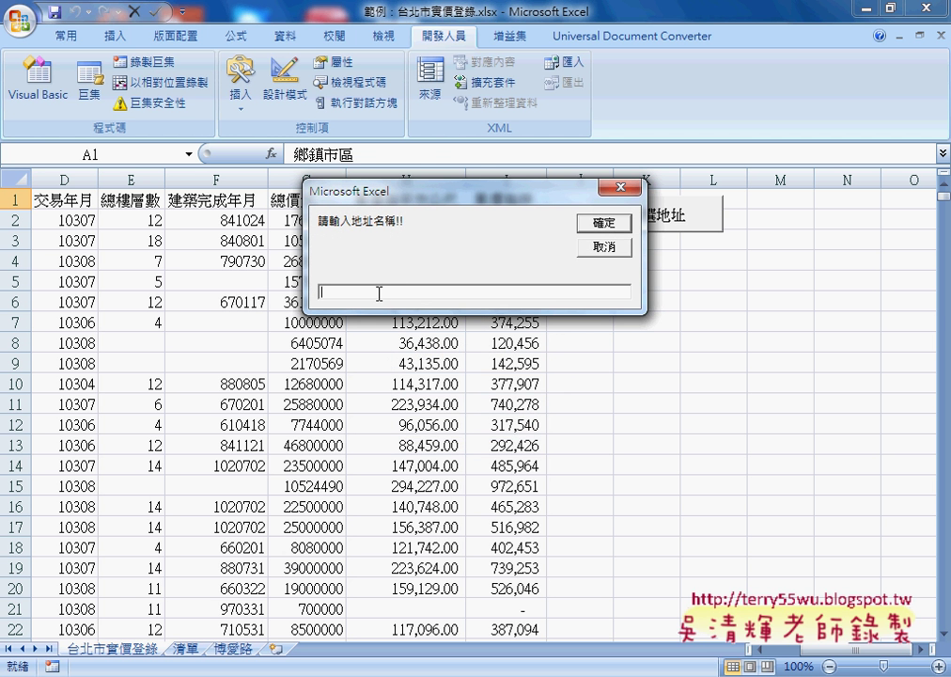
text(XX)
click(609, 229)
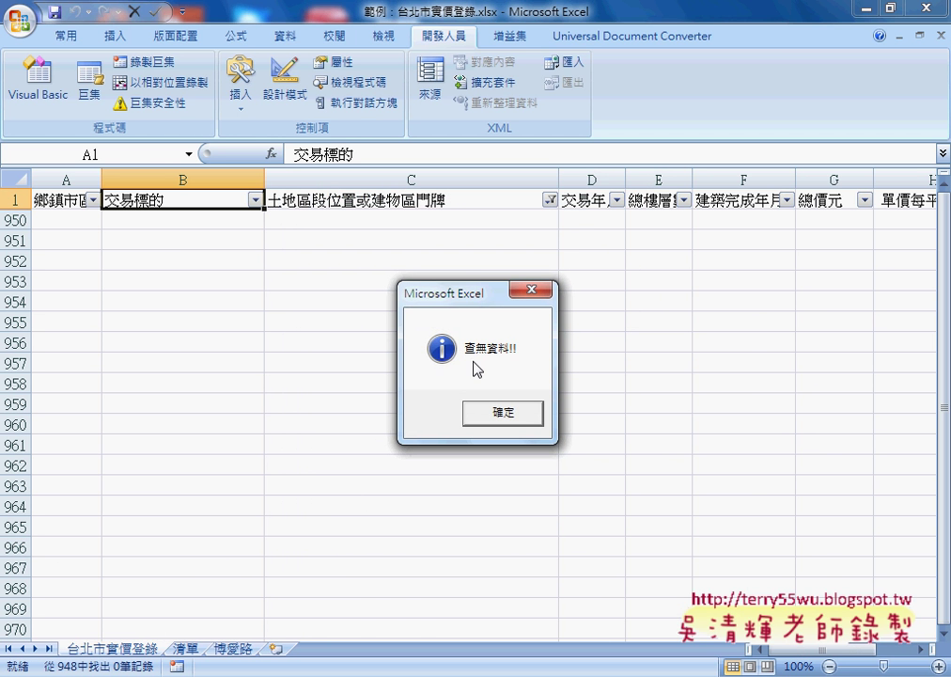
- Dismiss the 查無資料!! message so the 台北市實價登錄 sheet shows all records again
click(520, 420)
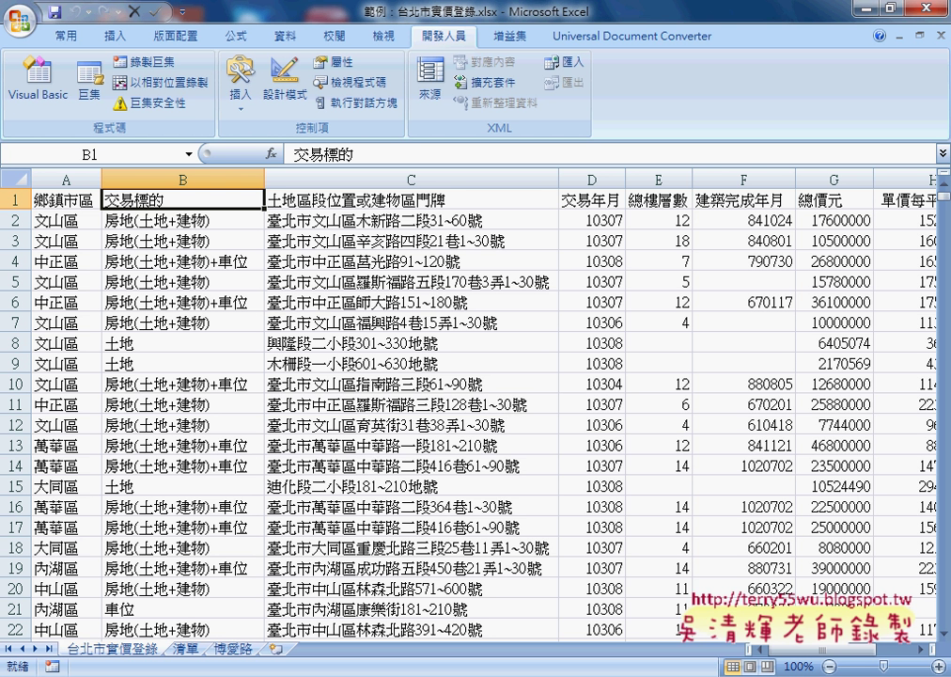
- In Chrome's Drive tab, go up to 問題05, enter 範例4_台北市實價登錄, and select 程式碼_台北市實價登錄.docx
key(alt+Tab)
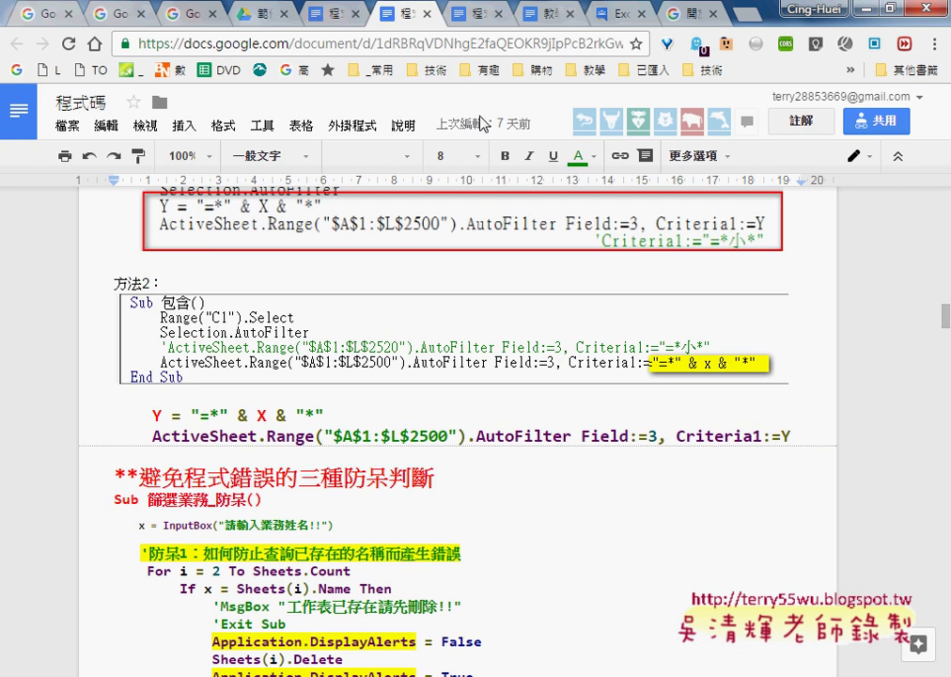
click(255, 14)
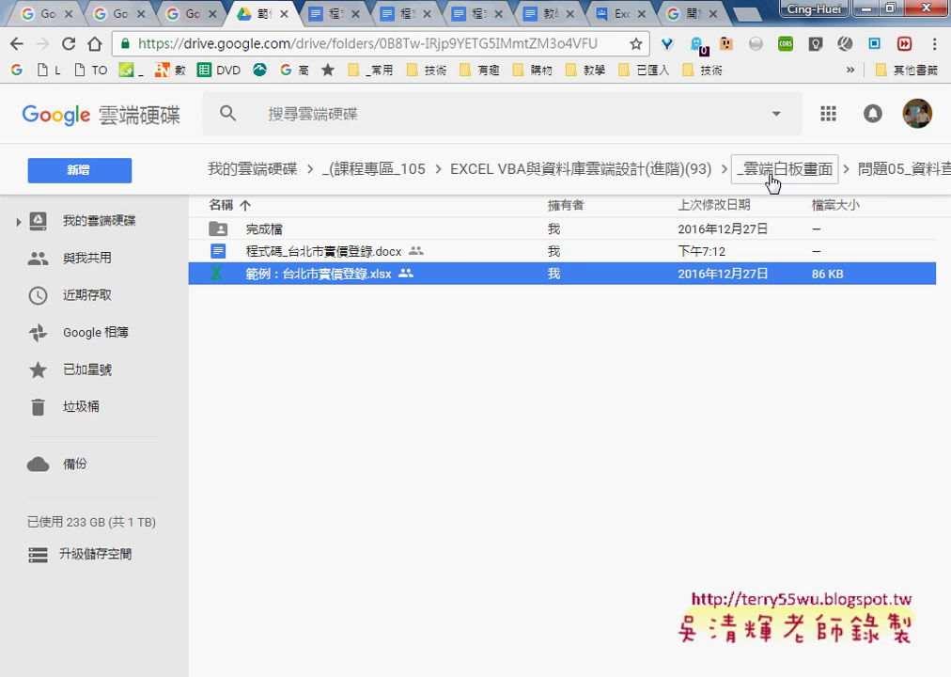
click(846, 175)
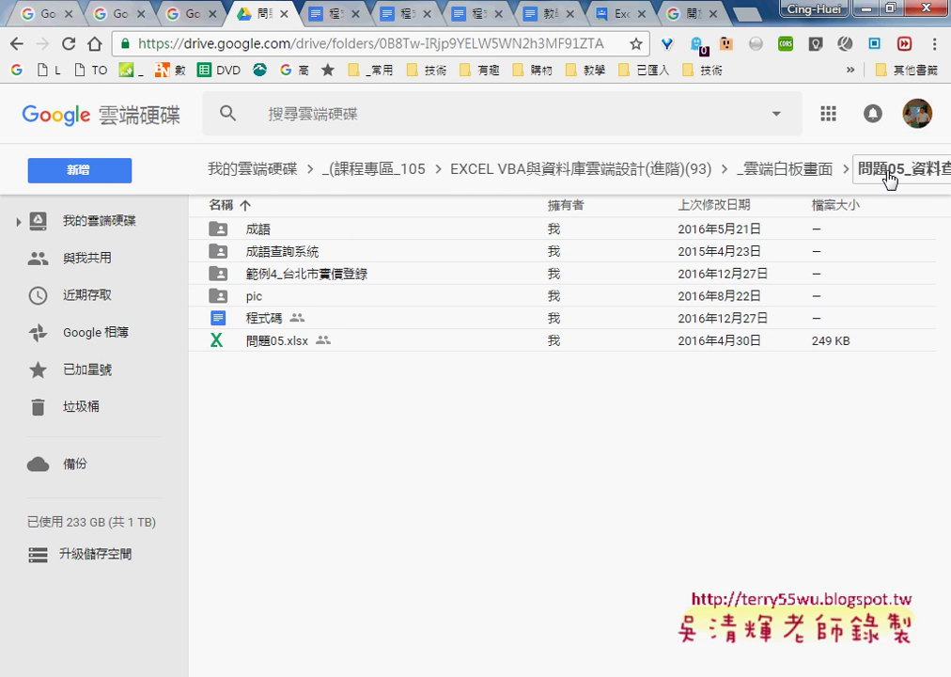
double_click(298, 278)
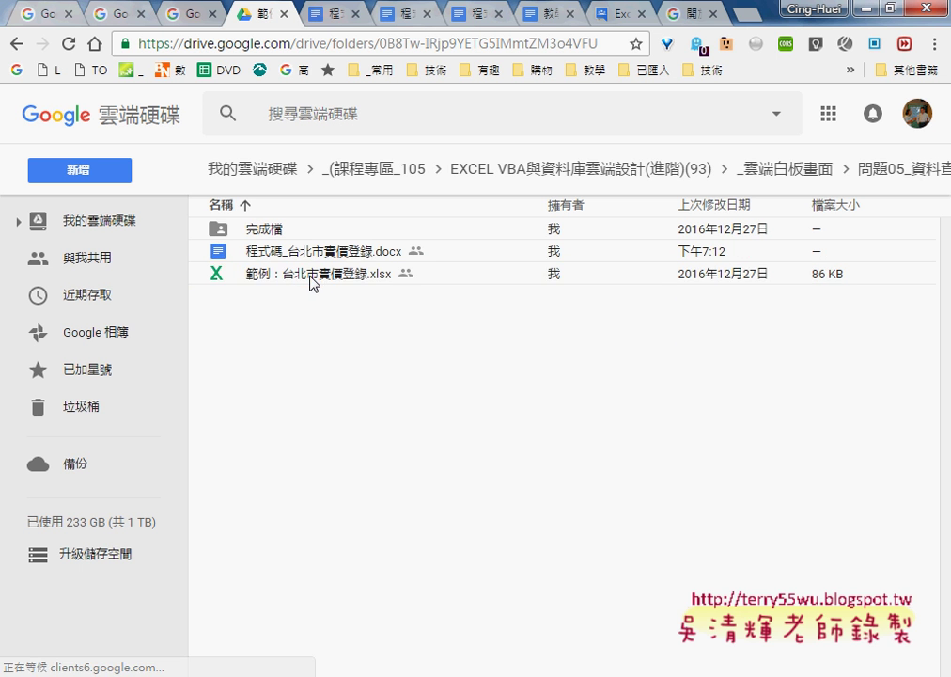
click(316, 272)
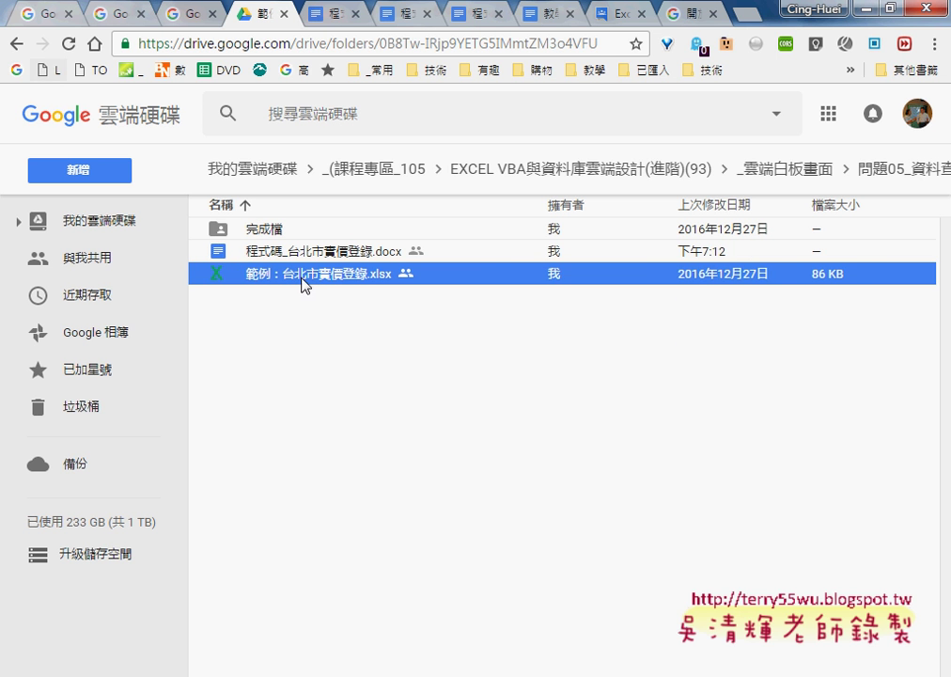
click(334, 258)
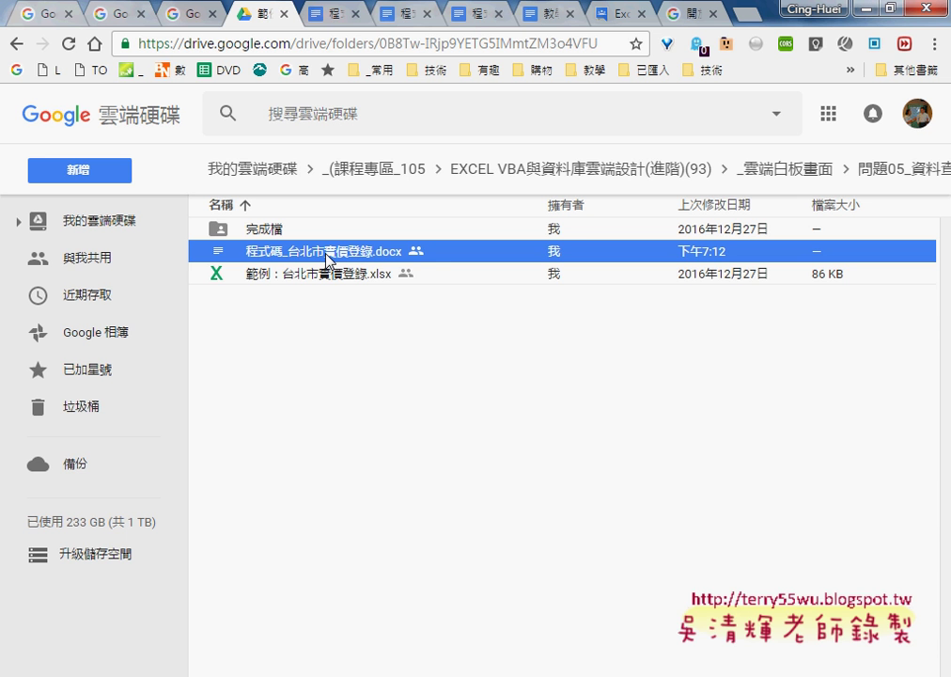